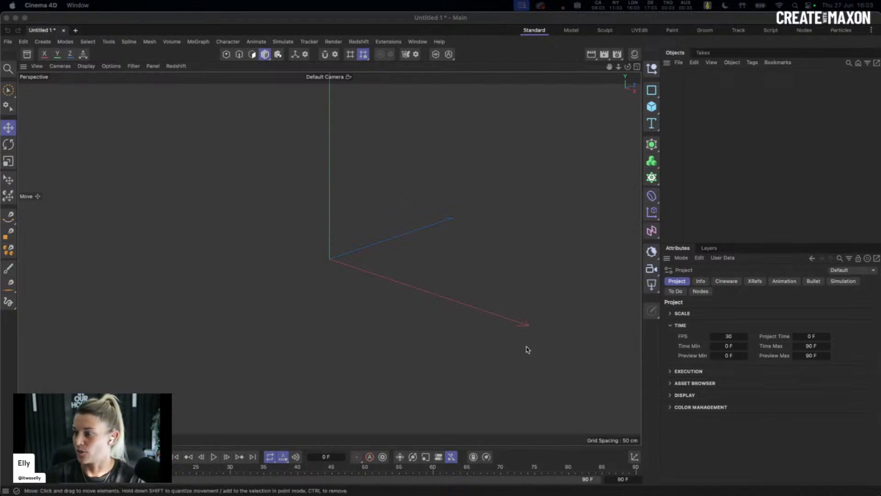
Switch to Chrome to view the Instagram reel of the cloth, pyro and particles project, and return to Cinema 4D
mouse_move(472, 488)
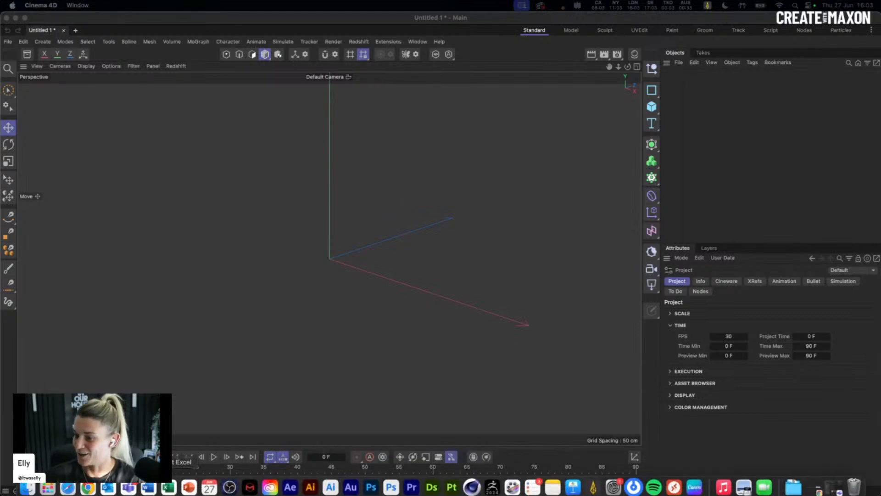
click(88, 488)
click(367, 298)
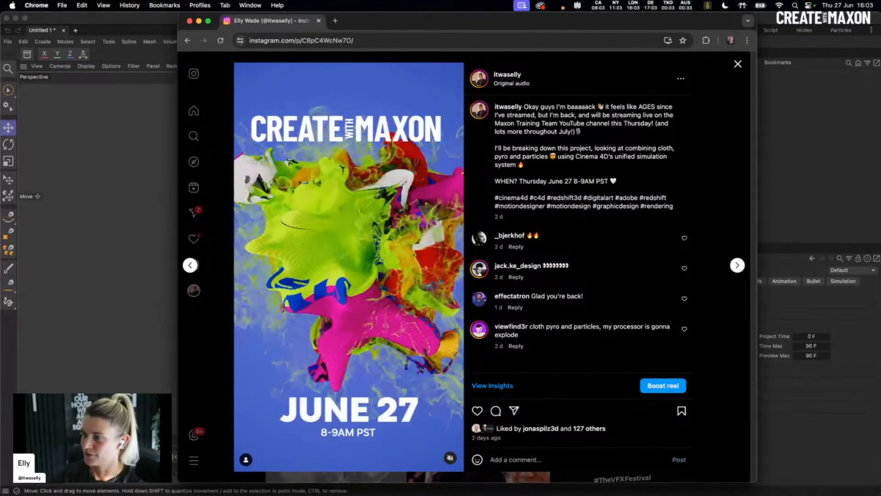
click(136, 145)
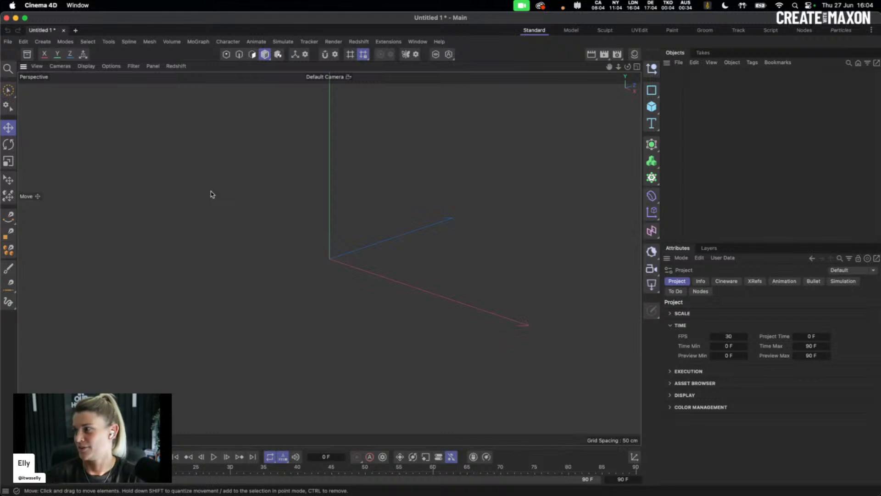
Add a cube and set its X and Z sizes to 80 cm
click(652, 107)
double_click(740, 302)
text(80)
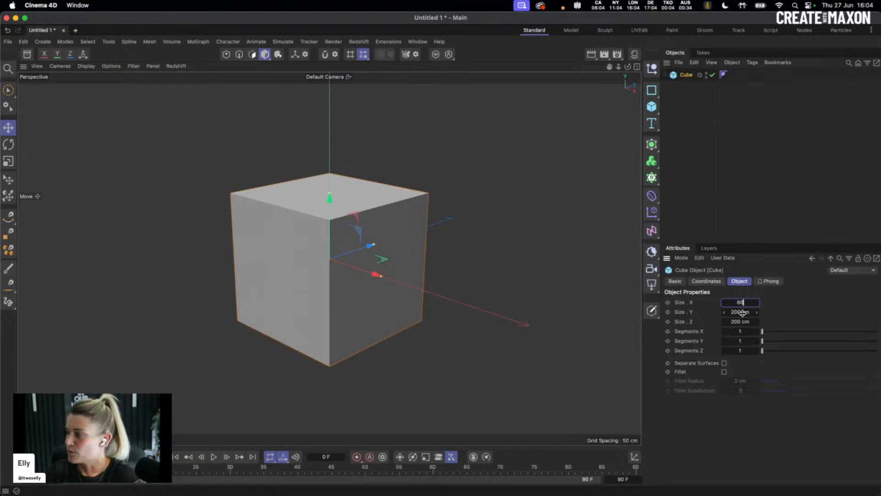
double_click(747, 320)
text(80)
key(Return)
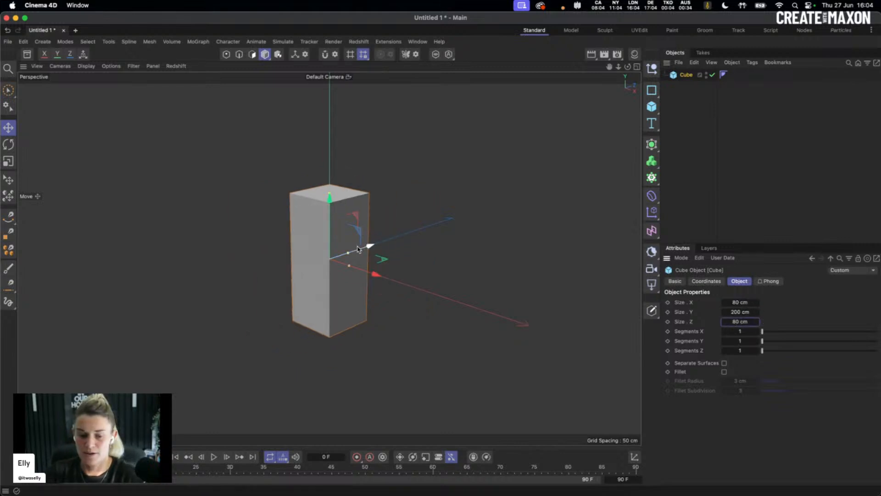
Duplicate the cube and rotate the copy a quarter turn about the Z axis to form a plus shape
key(super+c)
key(super+v)
key(r)
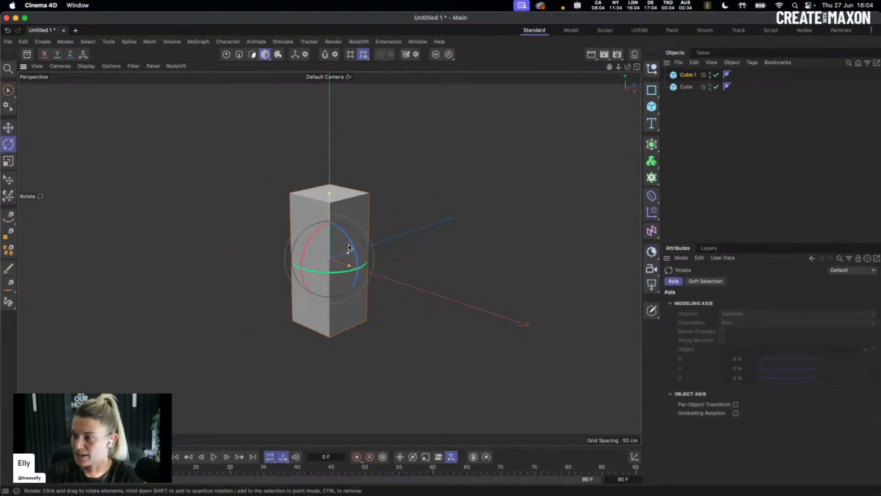
drag(348, 248, 354, 314)
click(418, 274)
alt+drag(361, 265, 407, 256)
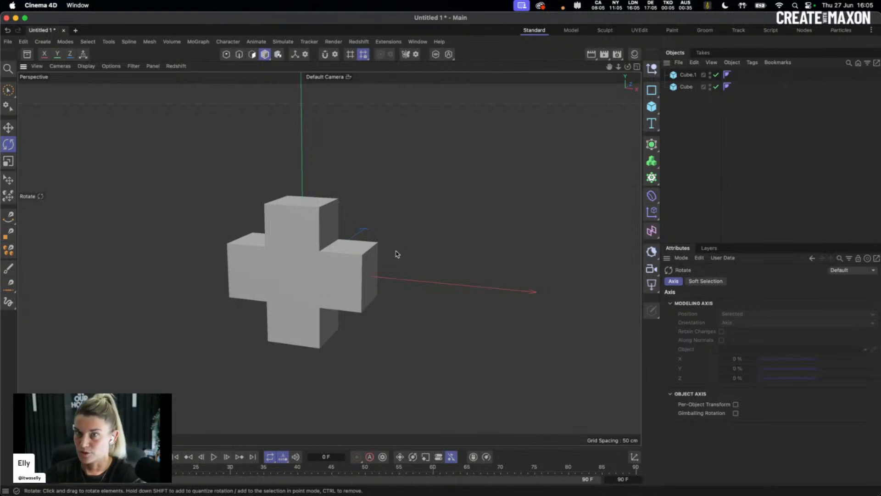
Add a Volume Builder and make both cubes its children
drag(682, 95, 707, 79)
drag(652, 161, 705, 174)
drag(681, 117, 688, 85)
drag(688, 87, 695, 77)
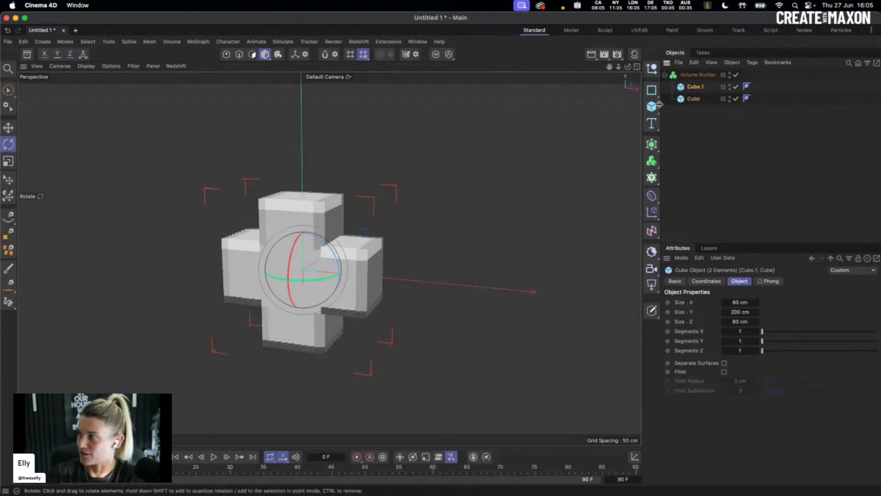
Add a Volume Mesher and place the Volume Builder inside it
click(653, 161)
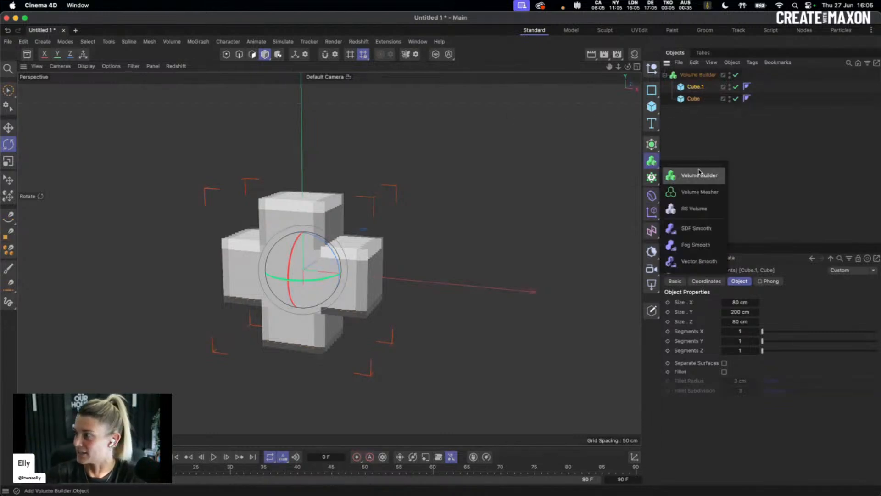
click(691, 192)
drag(696, 87, 698, 75)
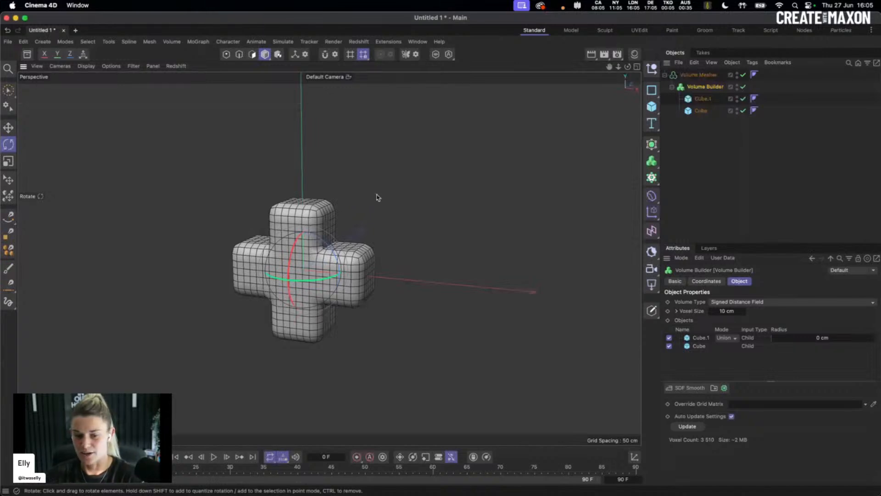
Set the Volume Builder's voxel size to 1 cm
double_click(727, 311)
text(1)
key(Return)
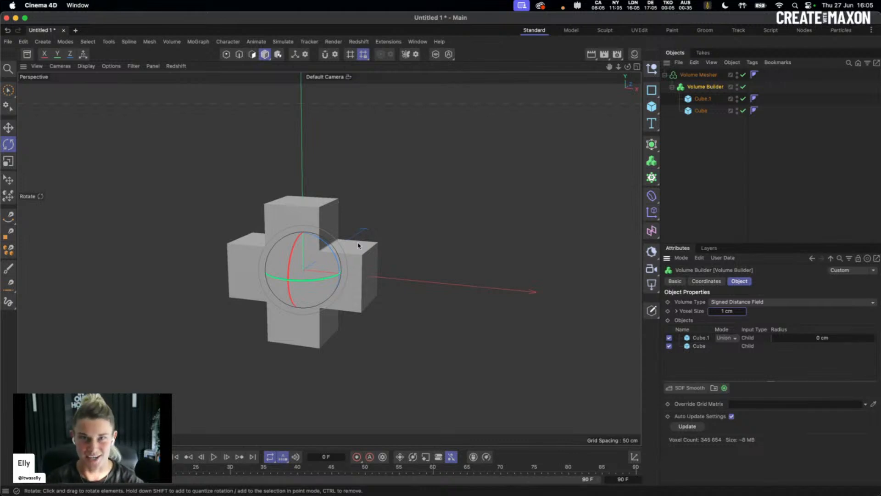
Add an SDF Smooth layer to the Volume Builder with voxel distance 1 and 2 iterations
click(691, 387)
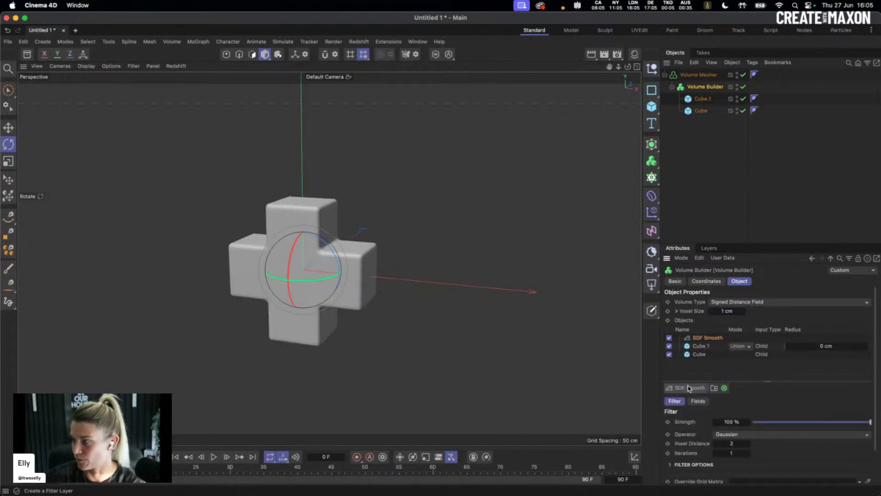
click(717, 444)
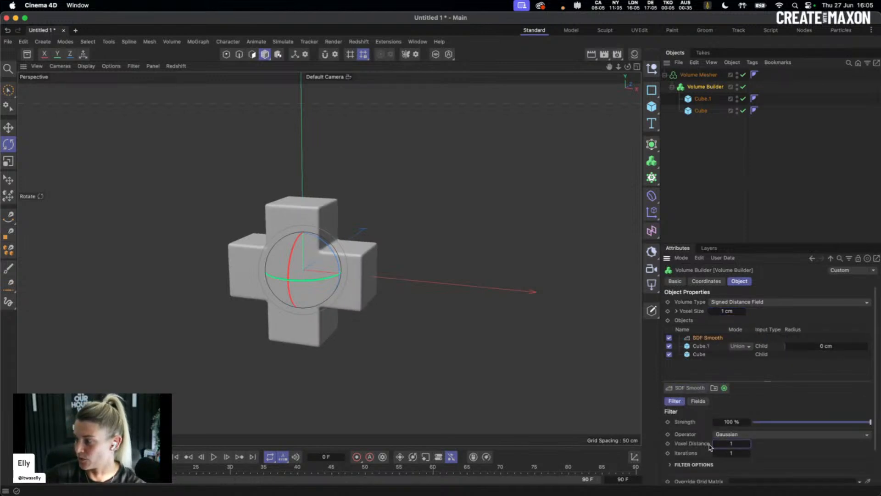
click(749, 455)
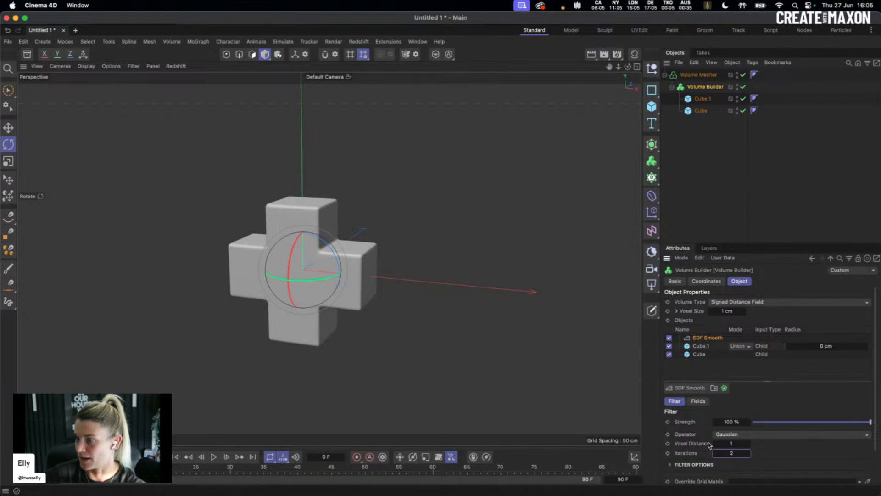
Display the plus shape shaded with its mesh lines
alt+drag(357, 251, 415, 258)
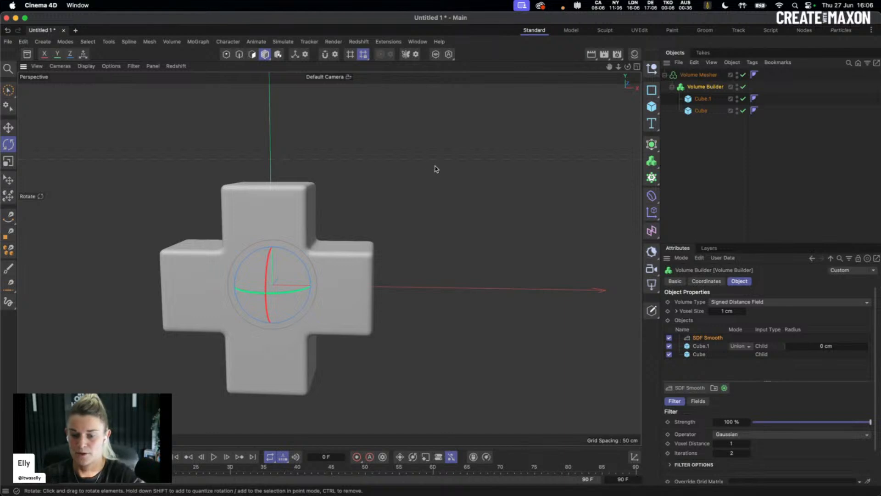
key(n)
key(b)
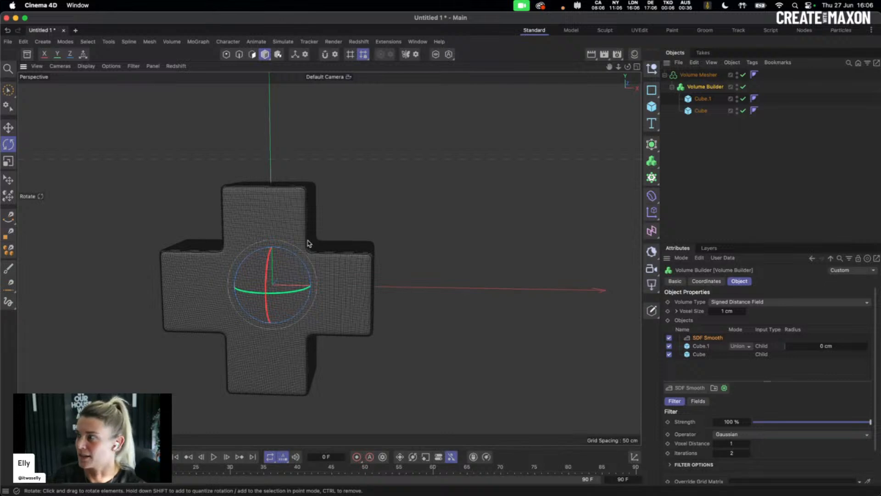
Add a Remesh generator and set its mesh density to 10%
click(653, 145)
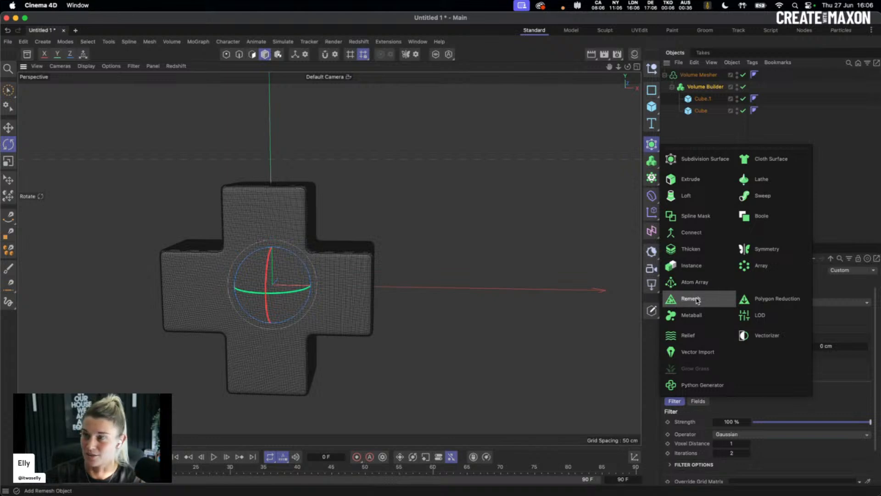
click(697, 299)
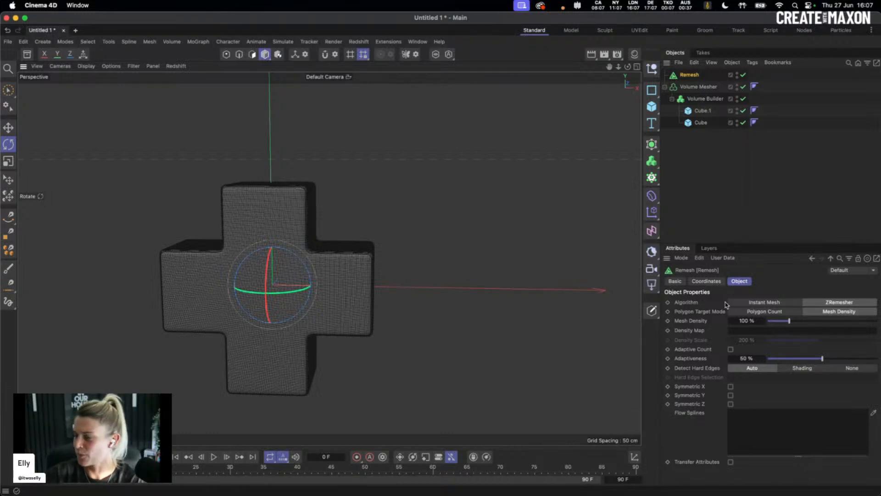
click(746, 321)
text(10)
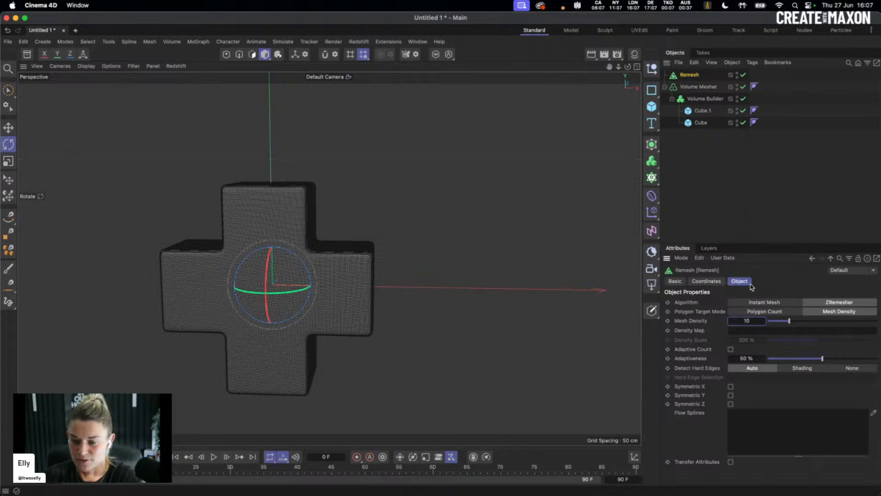
key(Return)
Enable X, Y and Z symmetry on the Remesh and place the Volume Mesher hierarchy inside it
click(731, 386)
click(731, 395)
click(730, 404)
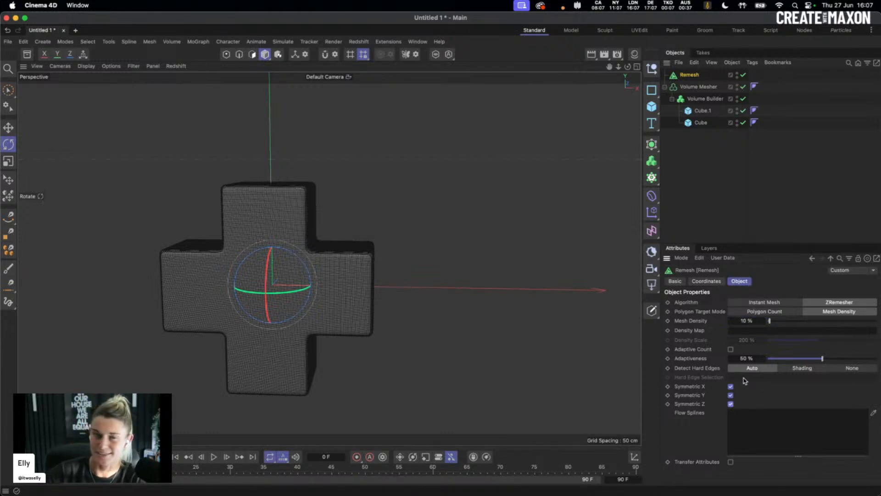
drag(688, 89, 690, 75)
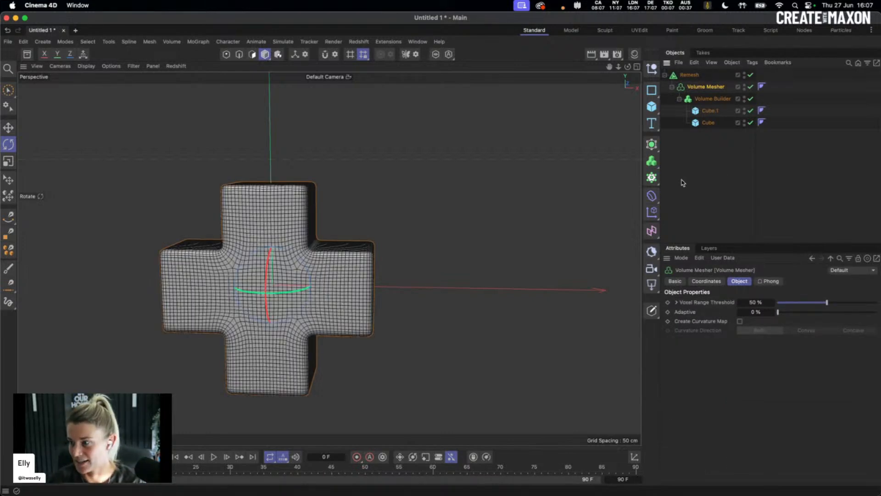
click(400, 221)
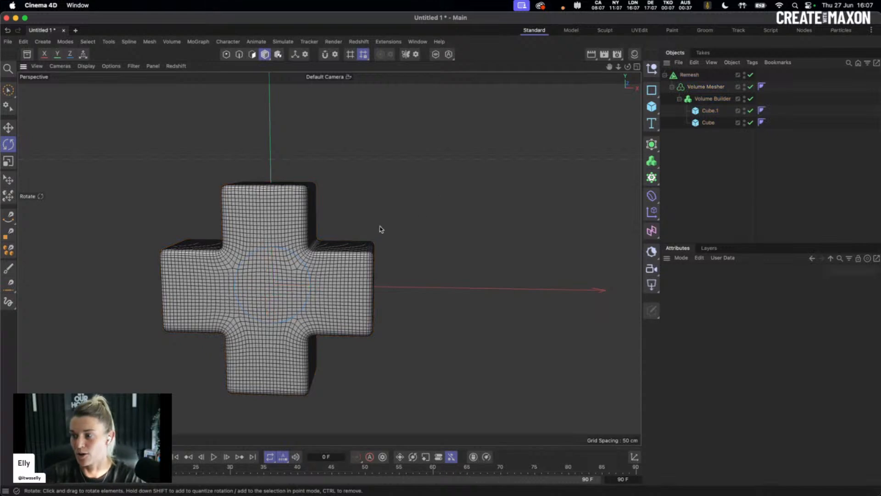
mouse_move(312, 250)
alt+mouse_down()
mouse_move(209, 269)
mouse_move(339, 244)
mouse_move(310, 250)
alt+mouse_up()
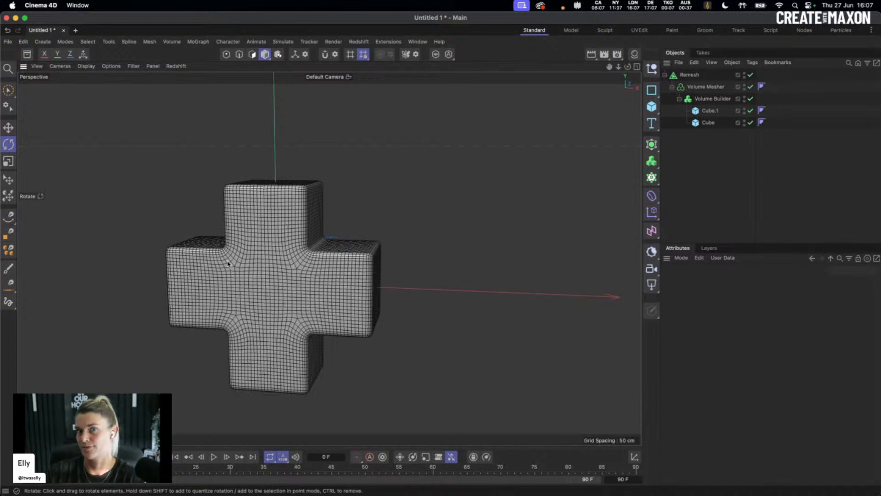
Create a polygon copy of the Remesh with Current State to Object and disable the original generator hierarchy
click(689, 76)
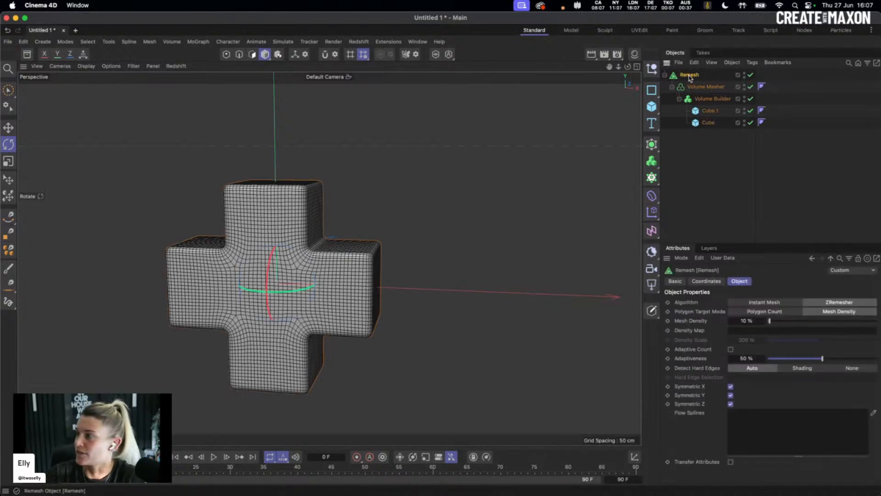
right_click(690, 77)
mouse_move(753, 227)
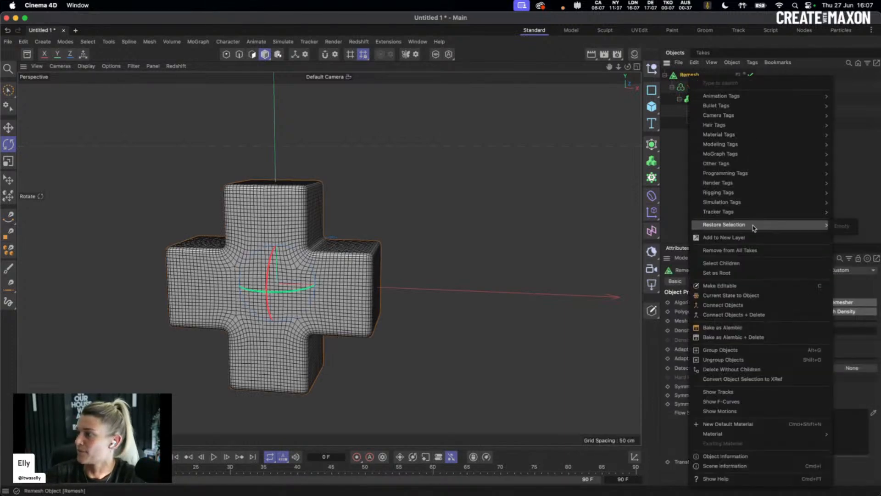
click(732, 297)
click(751, 75)
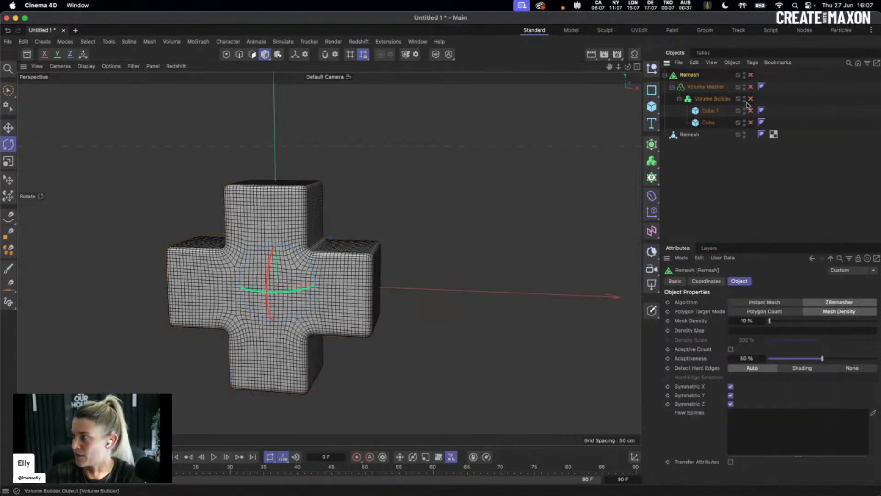
Rename the new polygon object to "plus model"
double_click(689, 135)
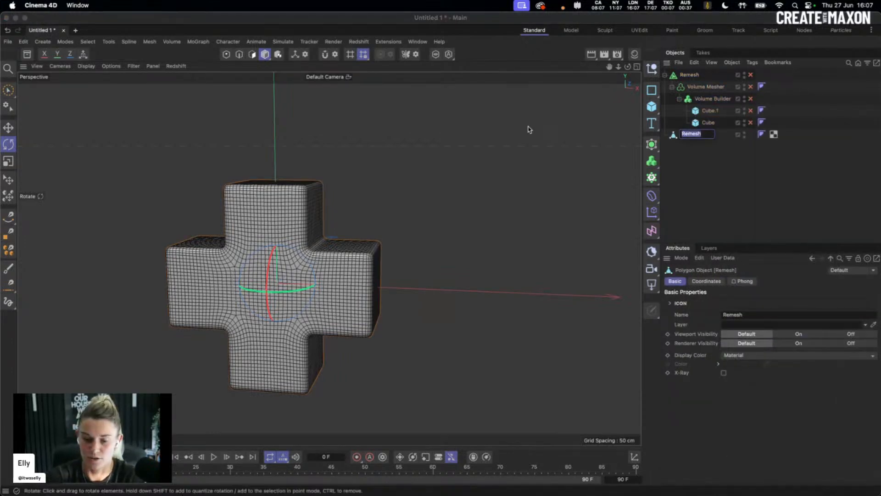
text(plus model)
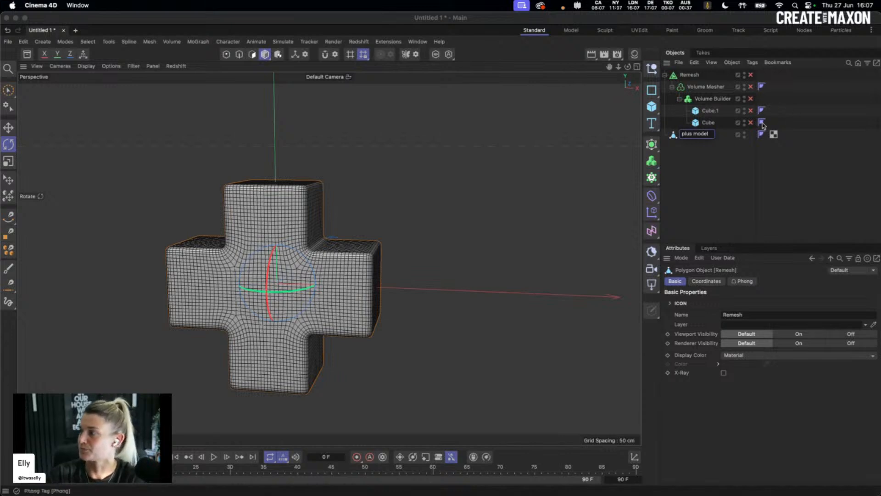
key(Return)
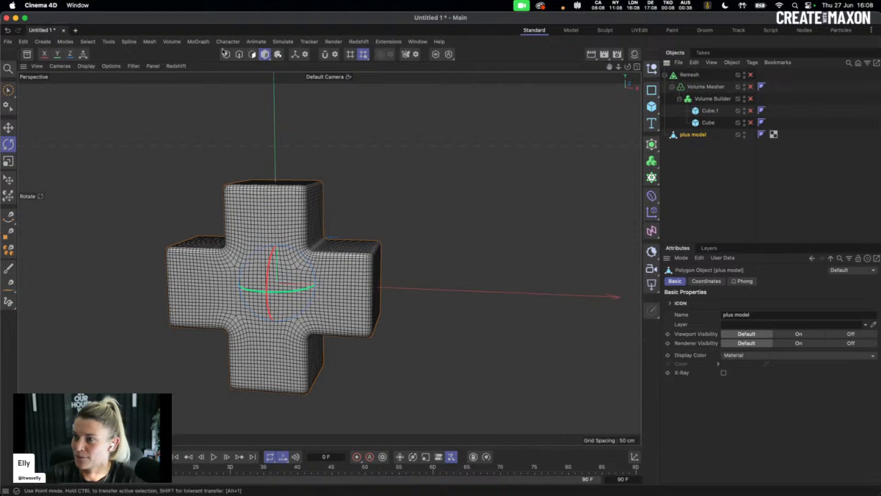
In edge mode, use Loop Selection to select the edge loops meeting at the front corner of the plus model's upper arm
click(239, 55)
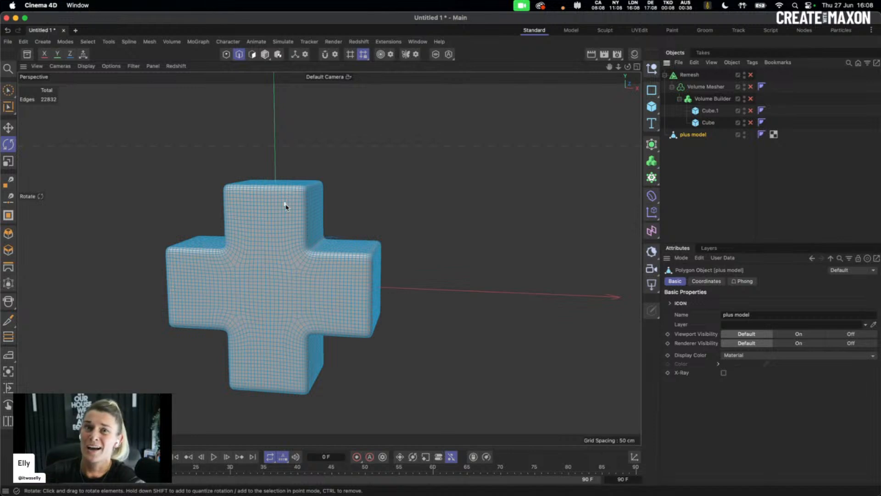
key(u)
key(l)
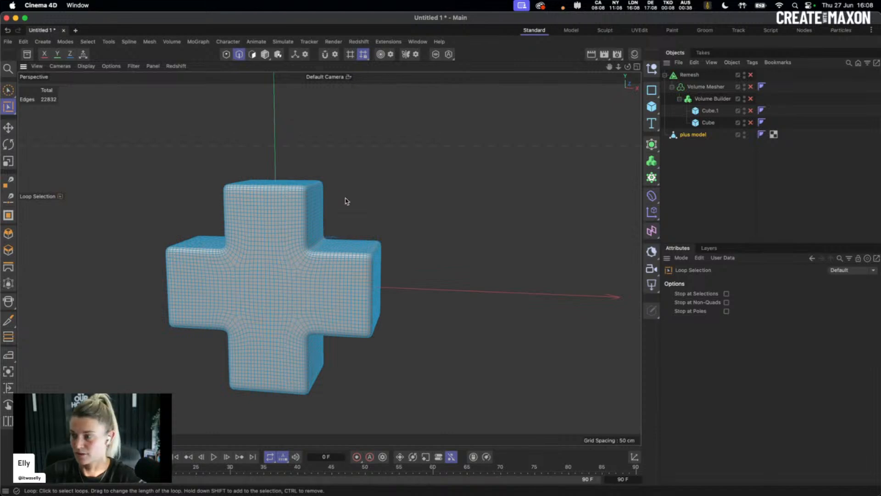
alt+drag(322, 181, 306, 199)
alt+right_drag(289, 195, 355, 166)
alt+drag(319, 183, 280, 199)
click(281, 199)
shift+click(282, 199)
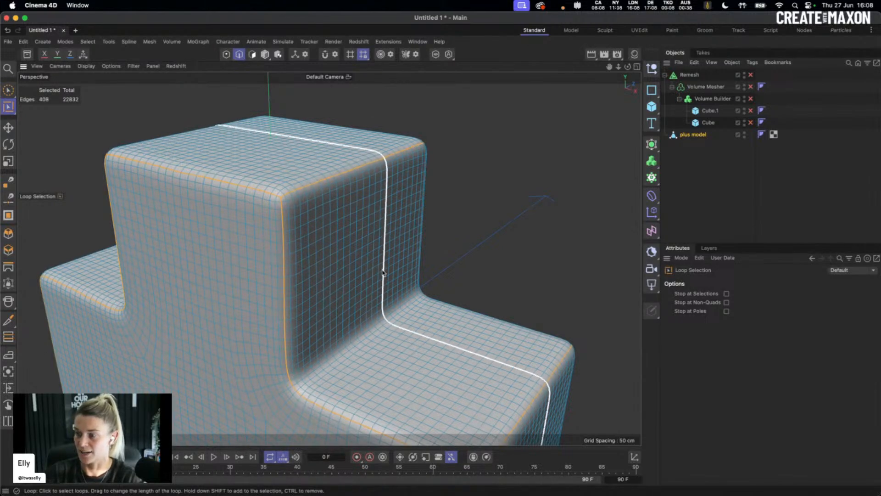
Extend the selection with the edge loops meeting at a side arm's lower corner and at the lower arm's bottom corner
alt+drag(397, 277, 200, 278)
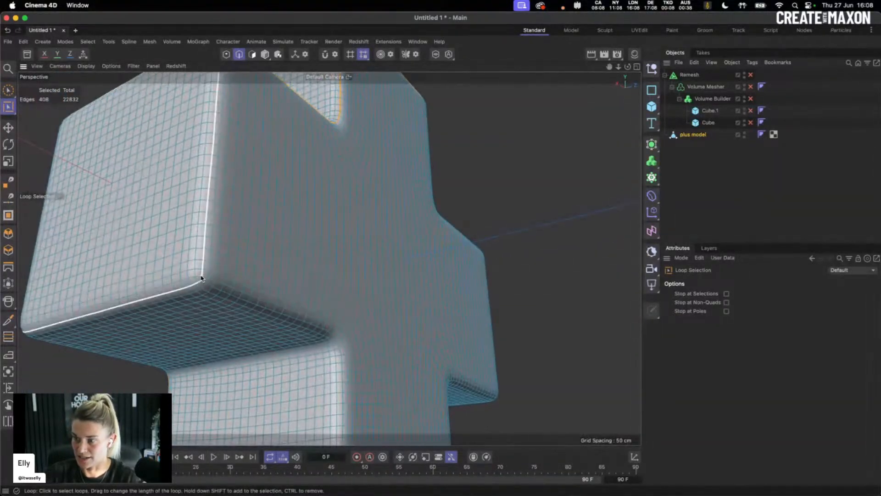
shift+click(201, 283)
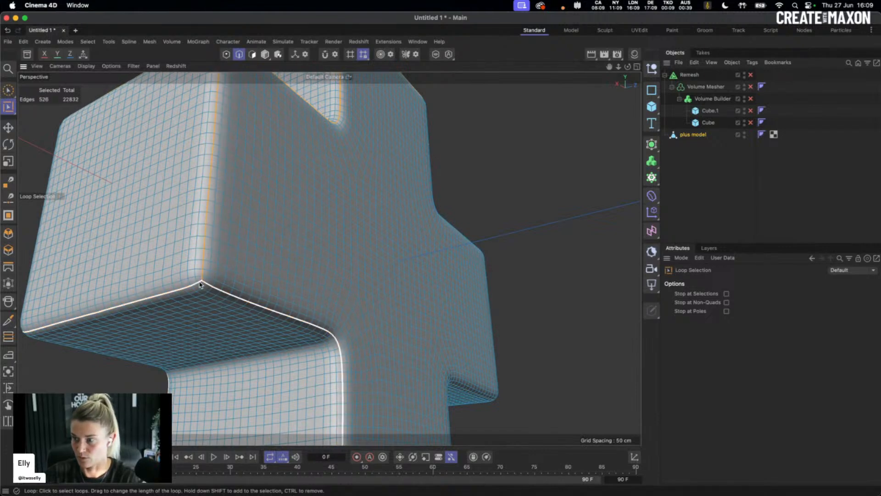
alt+drag(299, 268, 264, 240)
scroll(340, 295, down, 5)
alt+drag(327, 293, 277, 330)
scroll(278, 329, up, 6)
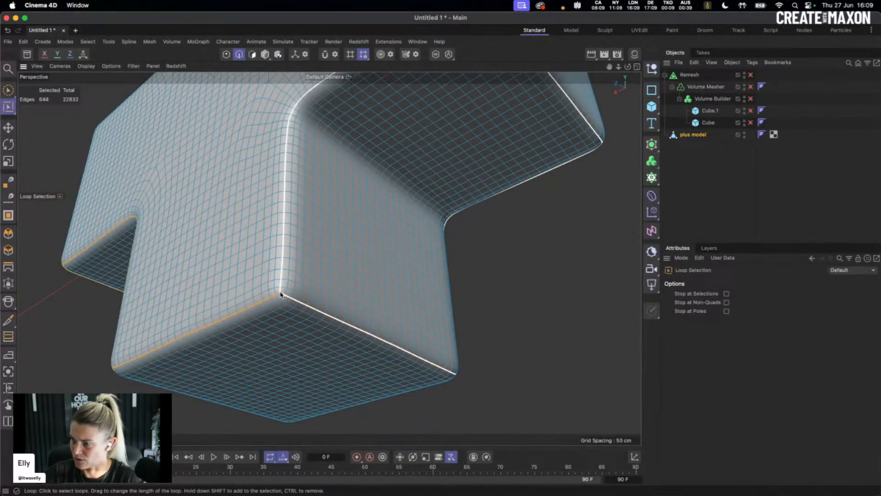
shift+click(281, 295)
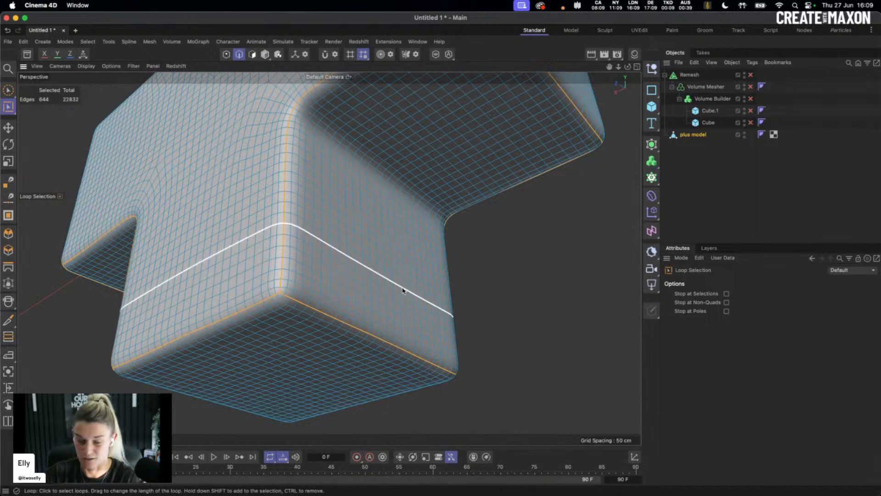
Add the remaining border edge loops at the corners of the side arms to the plus model's edge selection
scroll(372, 290, down, 8)
alt+drag(321, 321, 374, 199)
scroll(398, 275, up, 10)
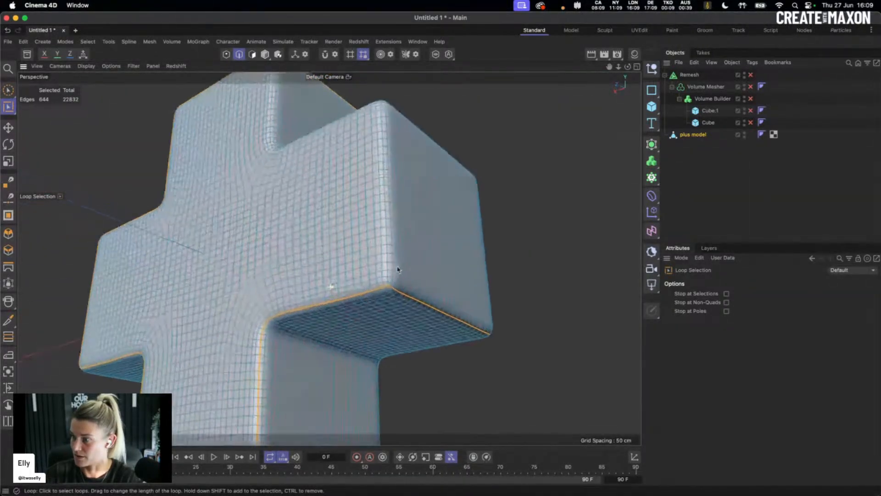
shift+click(402, 288)
alt+drag(429, 204, 381, 252)
scroll(420, 230, down, 5)
alt+drag(453, 212, 399, 240)
scroll(372, 238, up, 4)
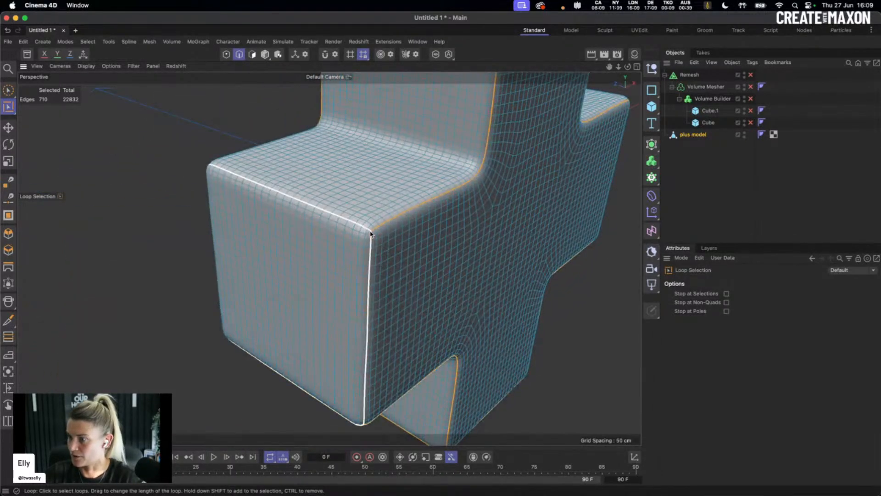
shift+click(371, 234)
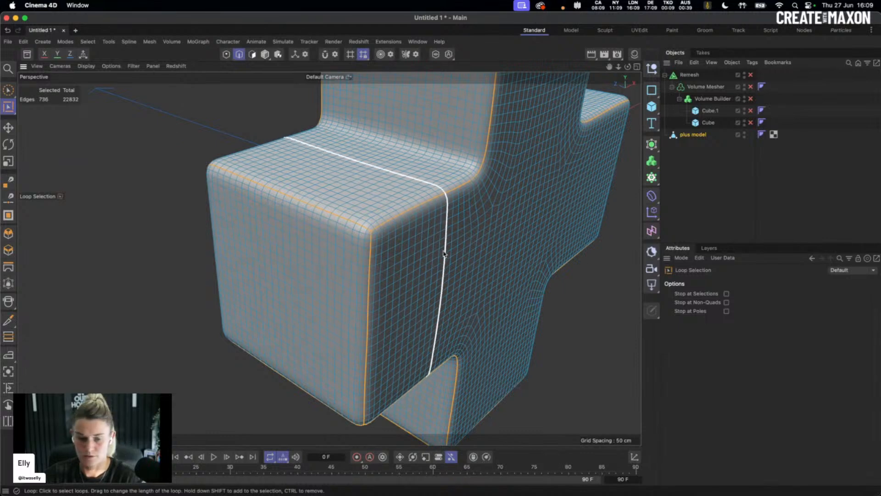
Store the plus model's selected border edges as an edge selection tag
scroll(399, 260, down, 5)
alt+drag(399, 260, 619, 195)
alt+drag(464, 200, 159, 91)
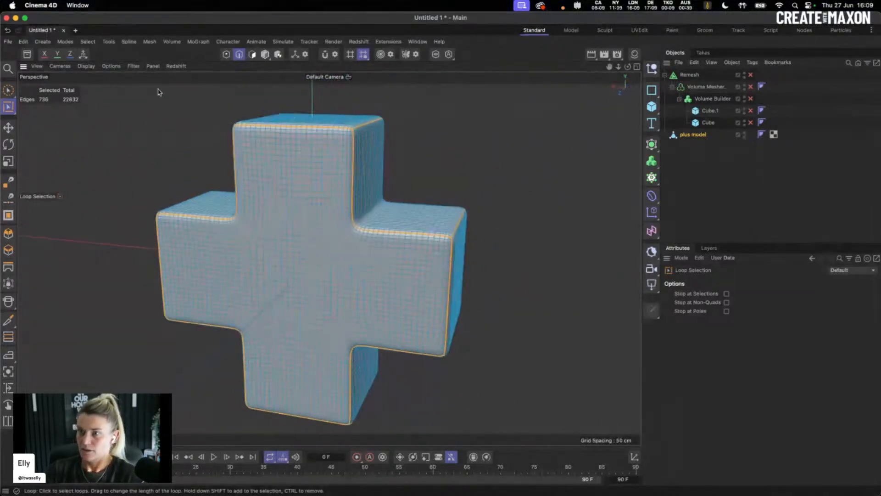
click(88, 41)
click(112, 352)
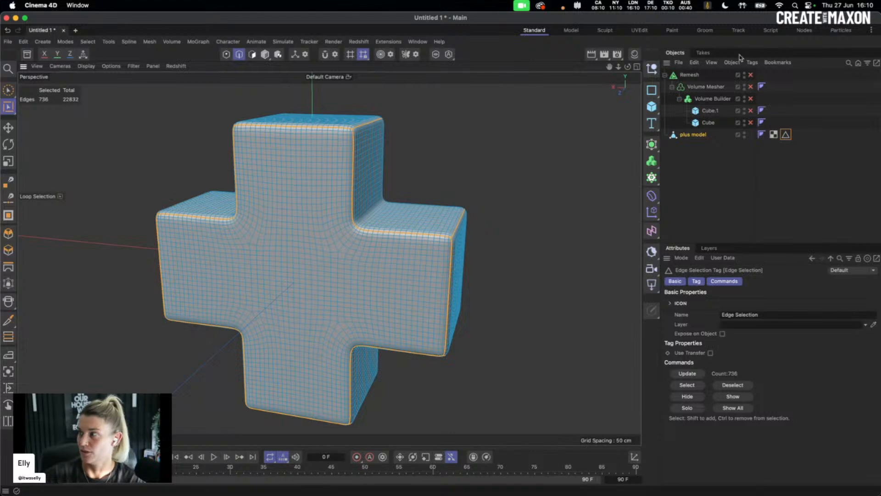
Unwrap the plus model's UVs along the selected edges in the UVEdit layout, and return to the Standard layout
click(642, 30)
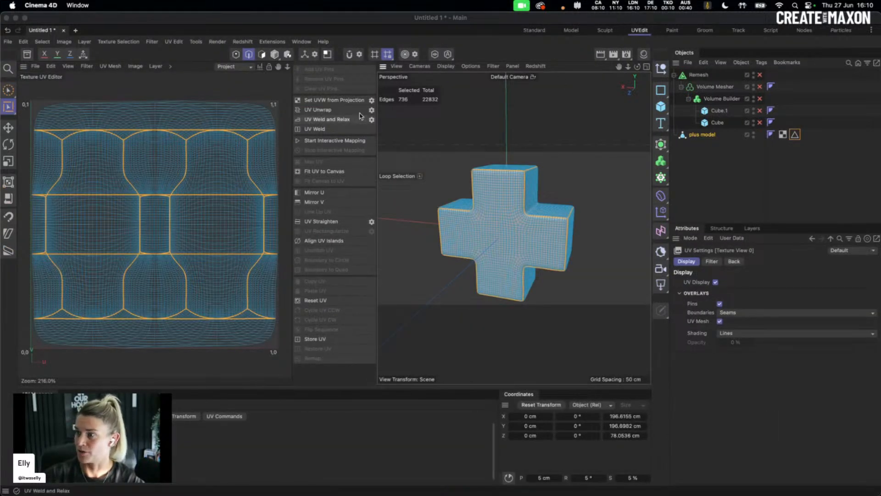
click(318, 110)
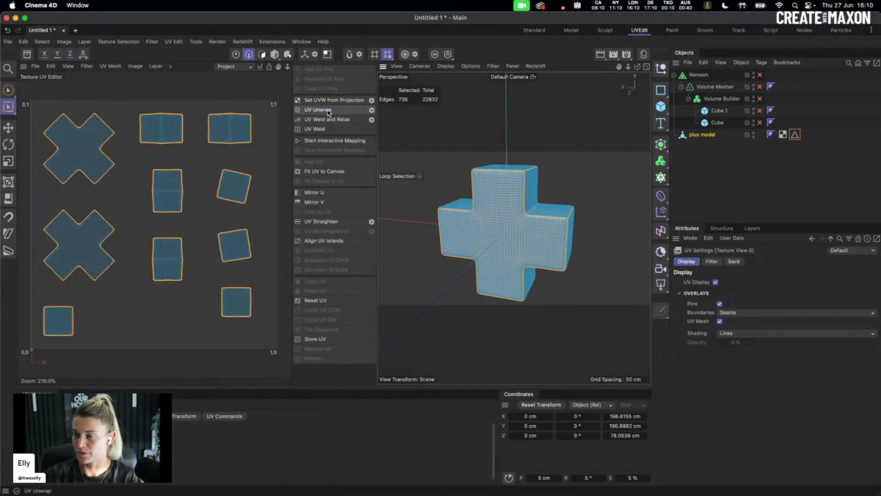
click(324, 111)
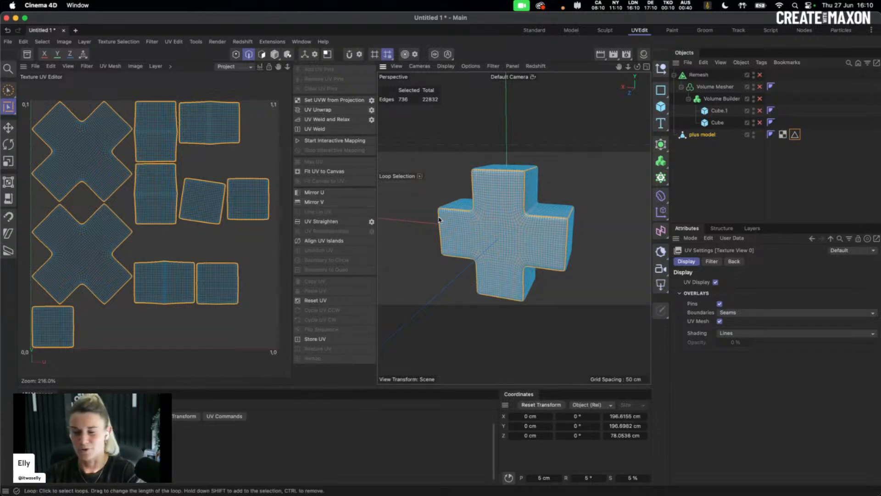
click(535, 30)
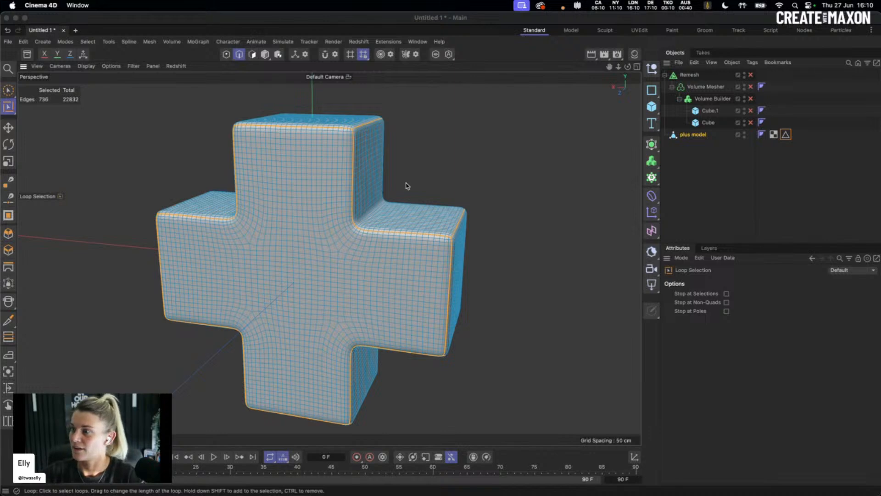
Save the scene as livedemo.c4d
click(304, 21)
key(super+s)
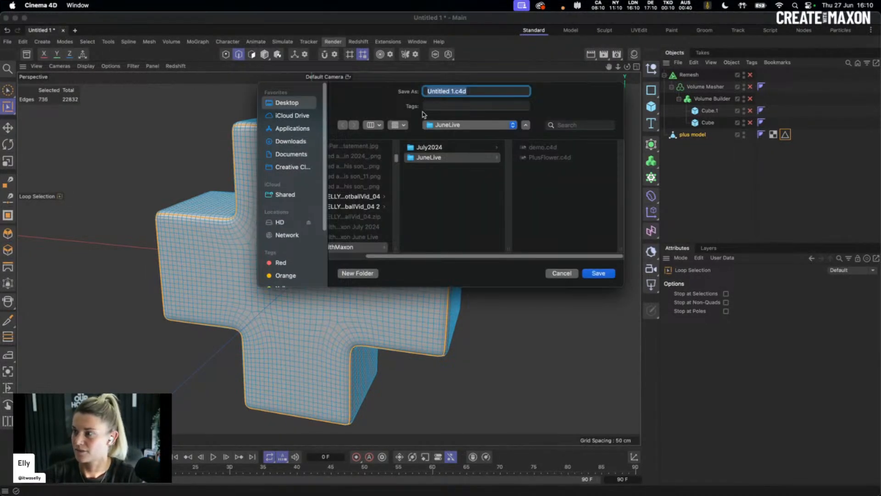
key(super+a)
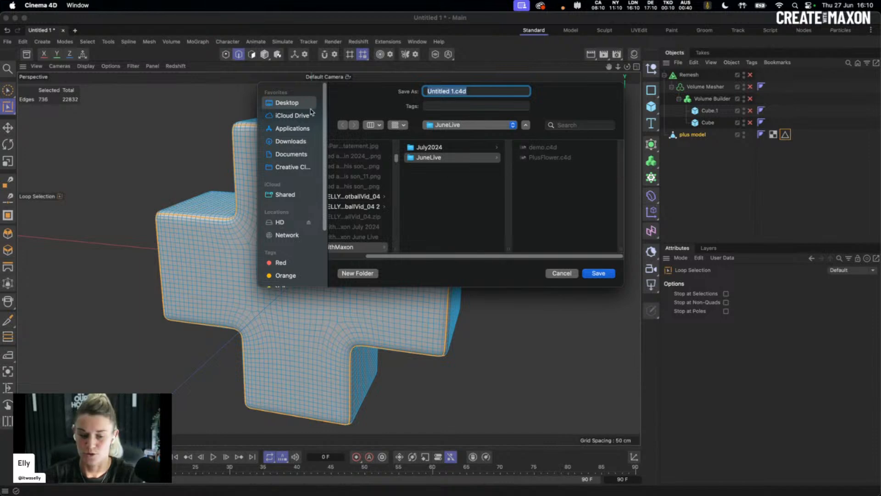
key(BackSpace)
key(Return)
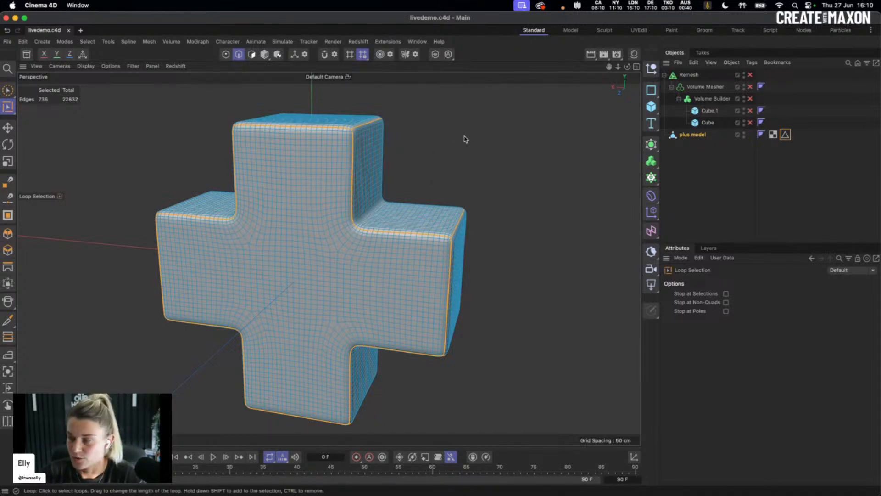
Scale the selected border edges down to about 98 % to form a slight seam, and return to Loop Selection
key(t)
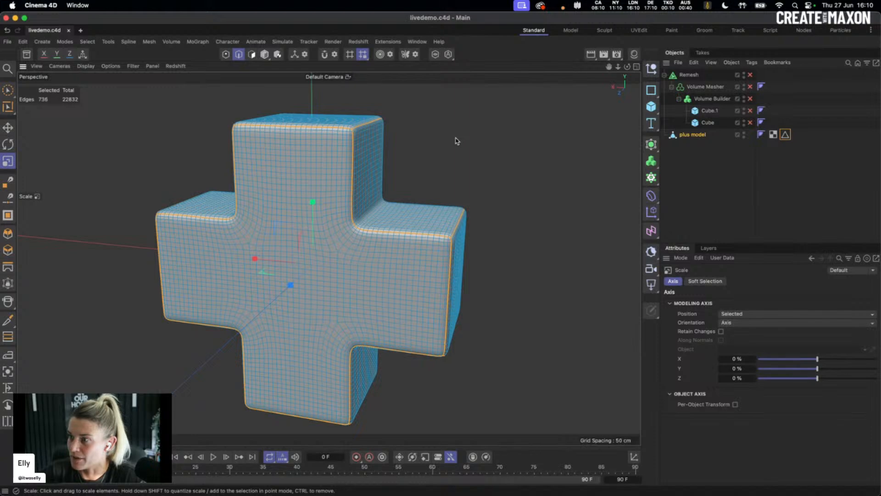
key(u)
key(l)
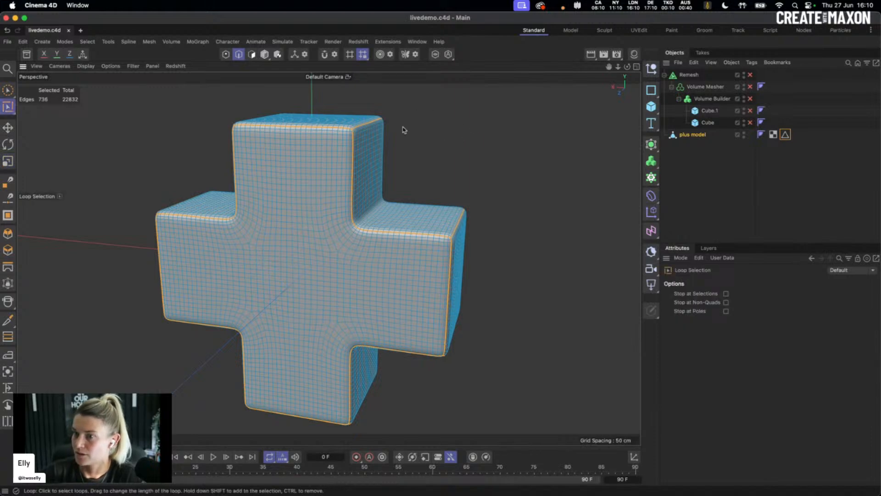
key(t)
drag(472, 133, 473, 134)
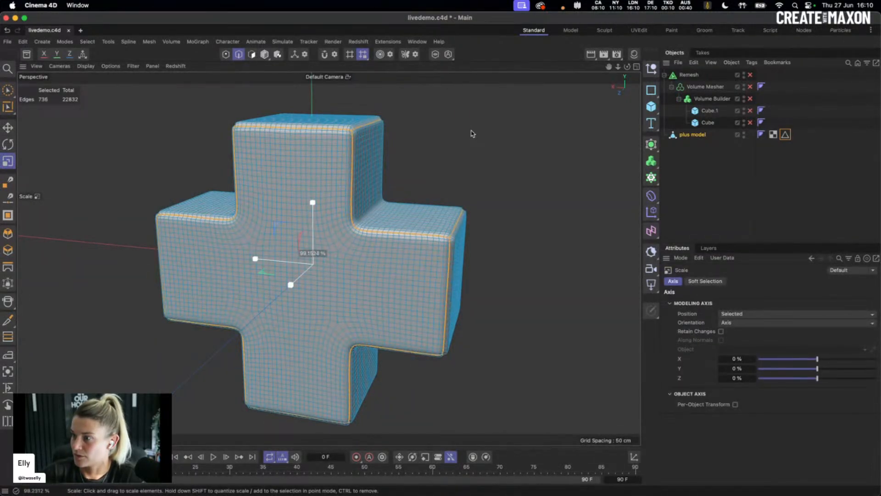
key(u)
key(l)
alt+drag(360, 204, 418, 189)
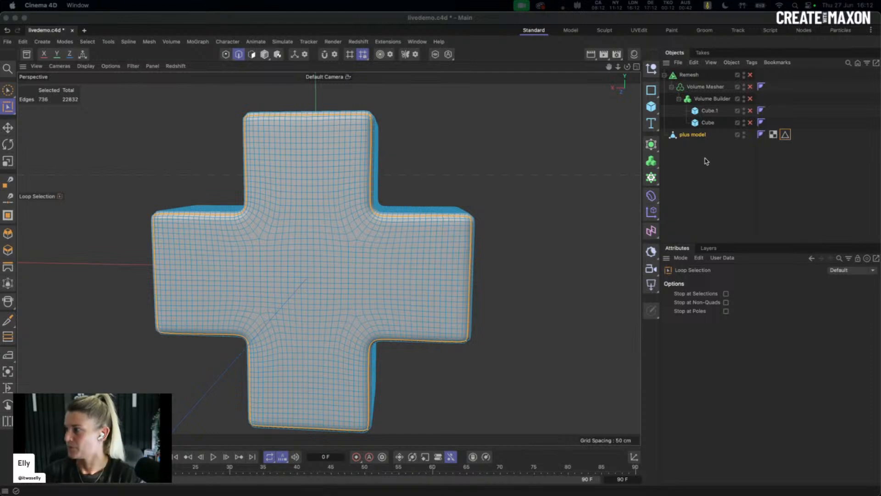
Switch to model mode and add a Cloth simulation tag to the plus model
click(264, 54)
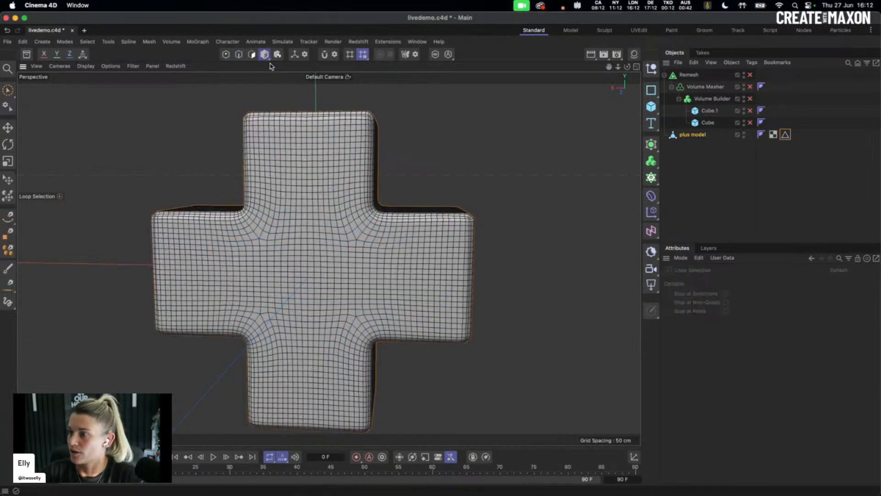
alt+drag(413, 252, 393, 252)
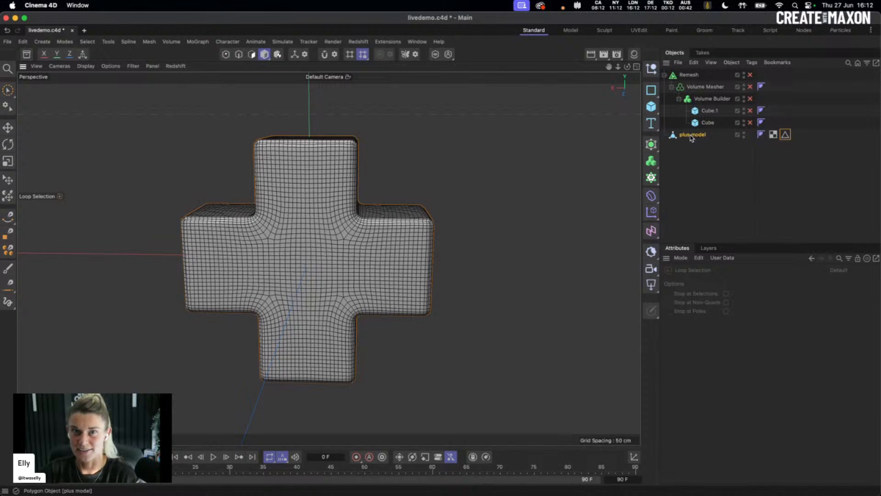
right_click(693, 136)
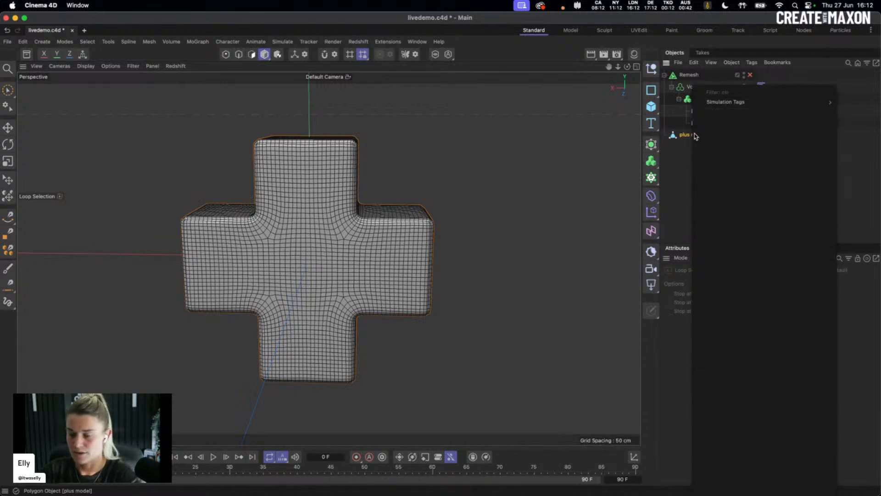
mouse_move(743, 102)
click(847, 104)
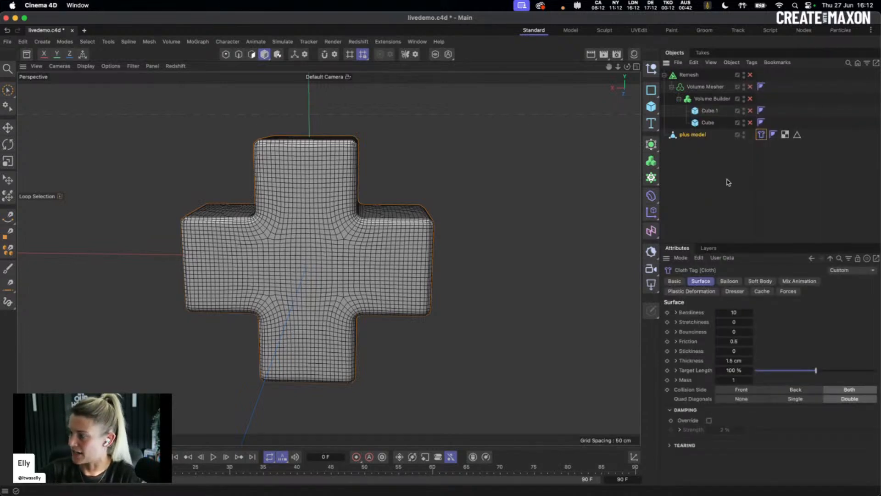
Set the gravity to 0 cm in the project's simulation scene settings
click(684, 196)
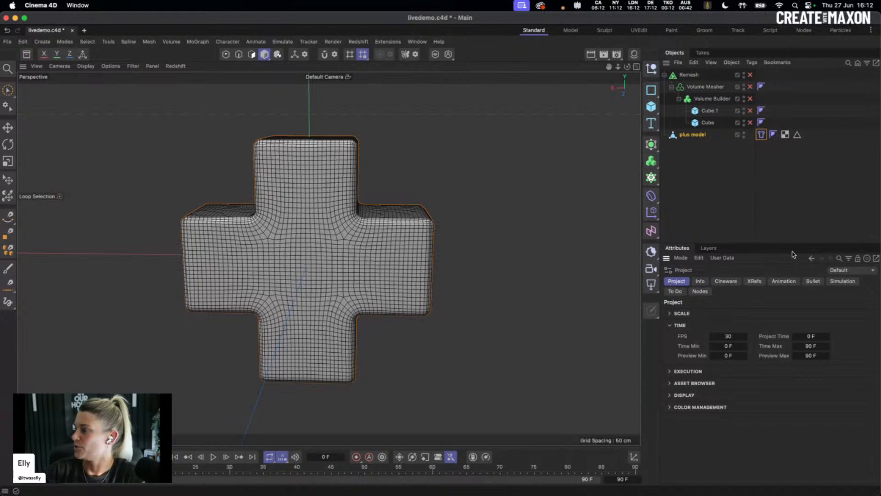
click(843, 281)
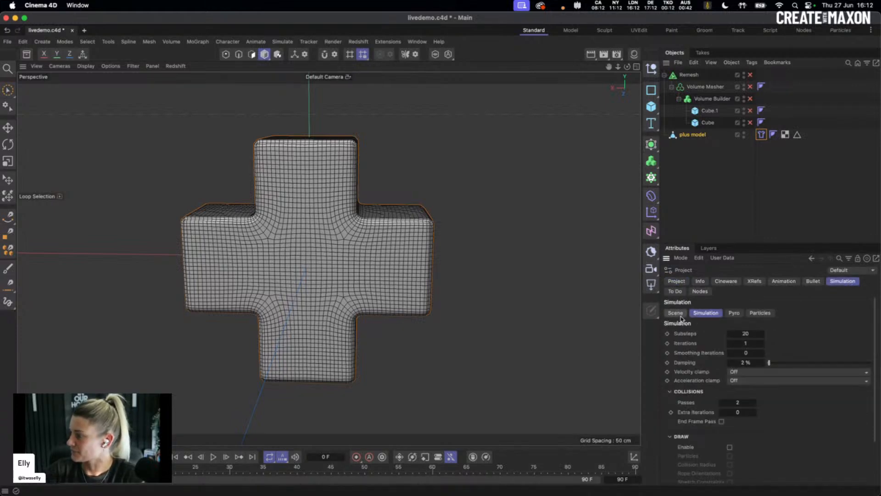
click(678, 313)
click(767, 343)
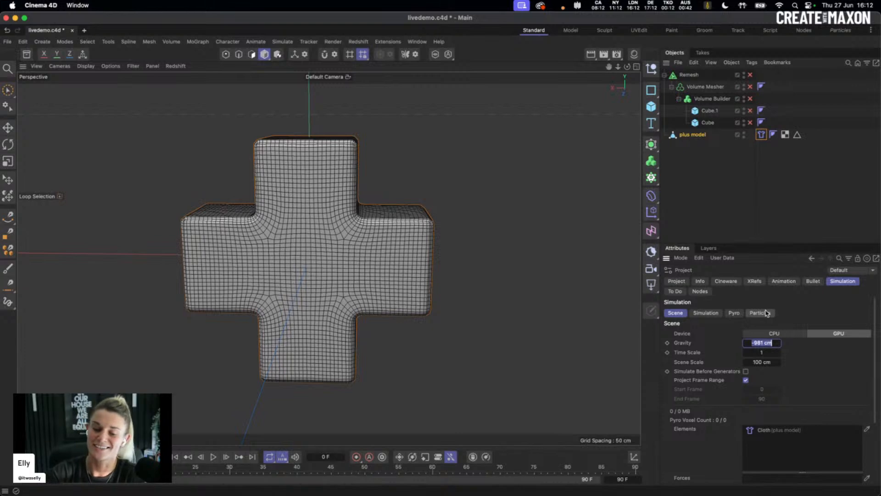
text(0)
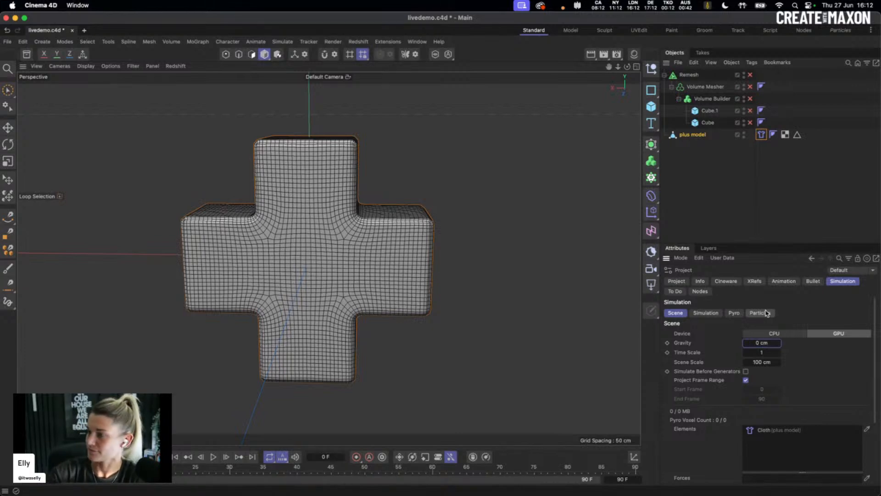
Select the plus model's Cloth tag, play the simulation briefly and go back to the first frame
click(761, 135)
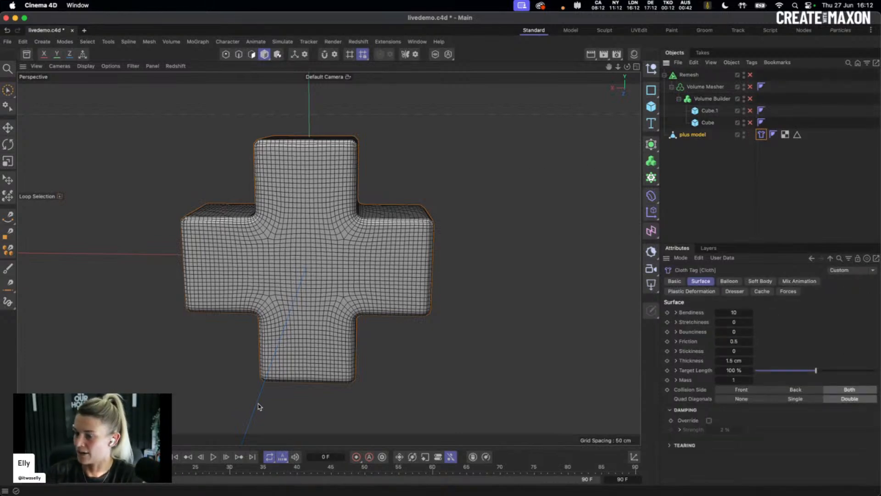
click(215, 457)
click(215, 457)
key(shift+f)
Set the Cloth tag's Target Length to 50 % and expand its map options
alt+drag(326, 257, 301, 266)
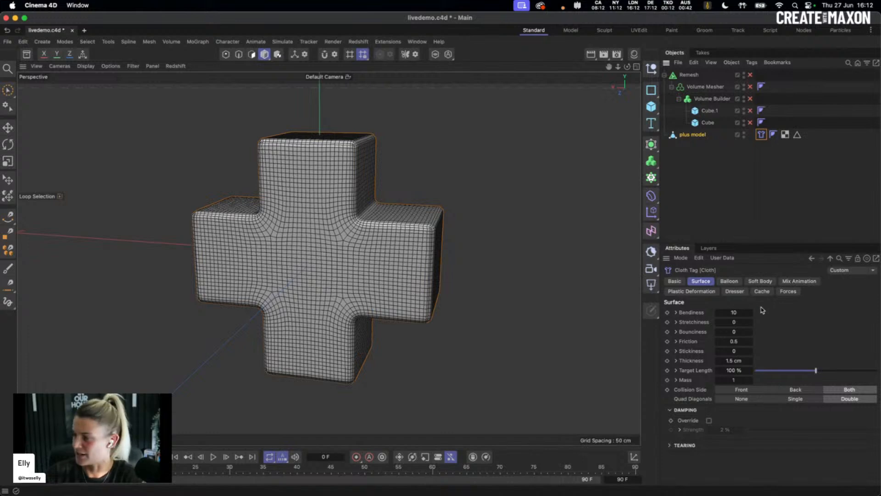
double_click(734, 370)
text(50)
key(Return)
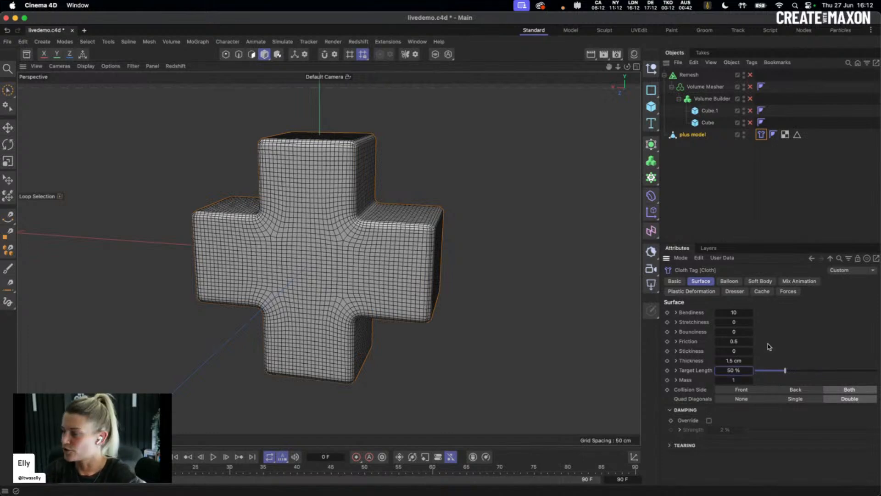
click(676, 371)
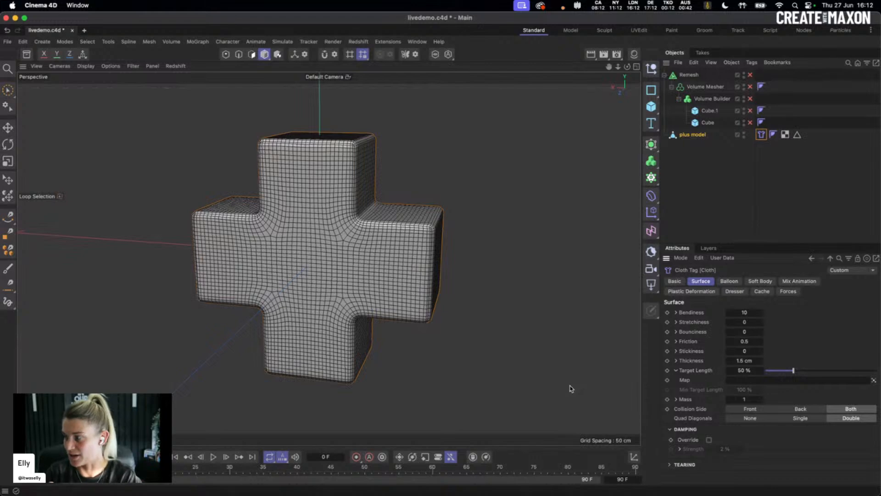
Preview how the shortened target length deforms the plus model, and rewind to frame 0
click(213, 457)
click(214, 457)
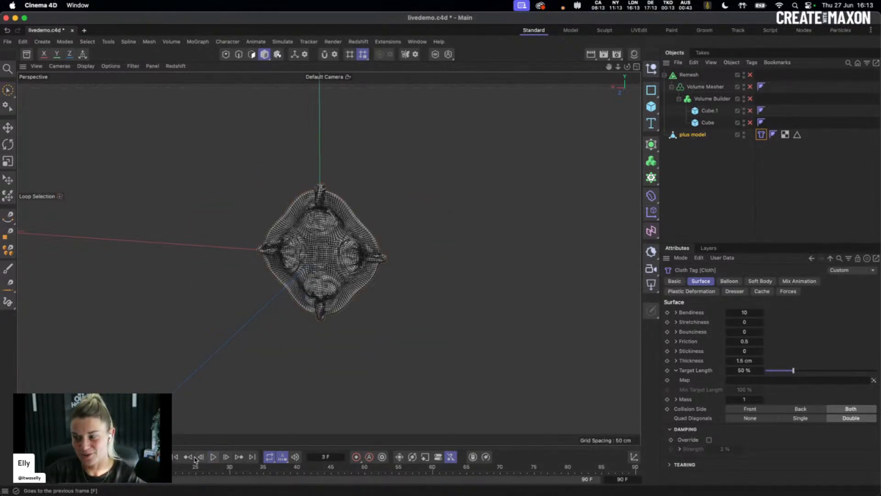
click(176, 457)
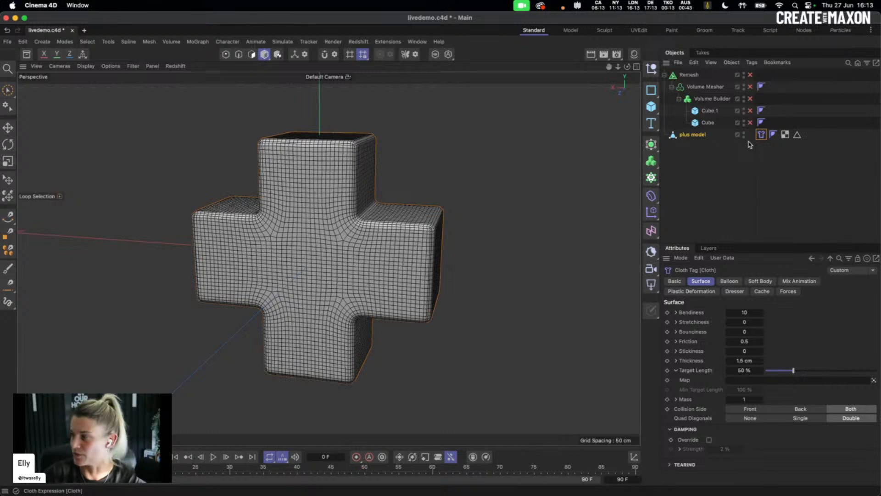
Add a Vertex Map tag to the plus model
right_click(698, 137)
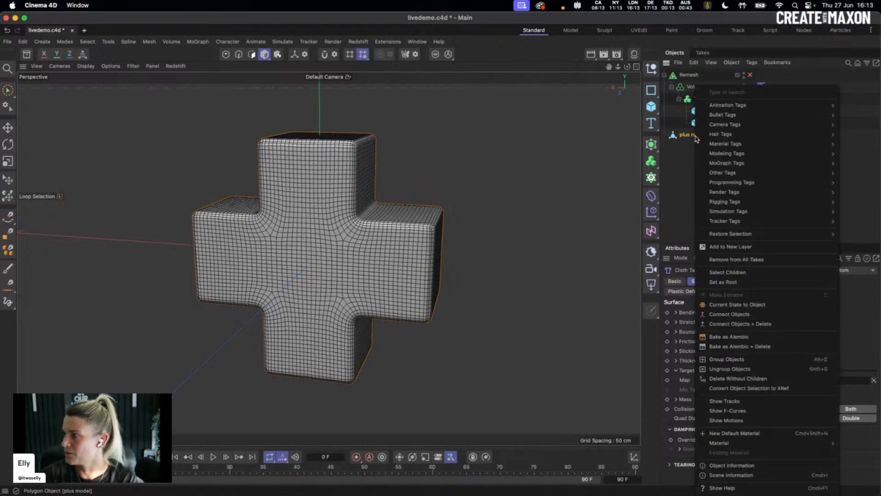
text(vertex)
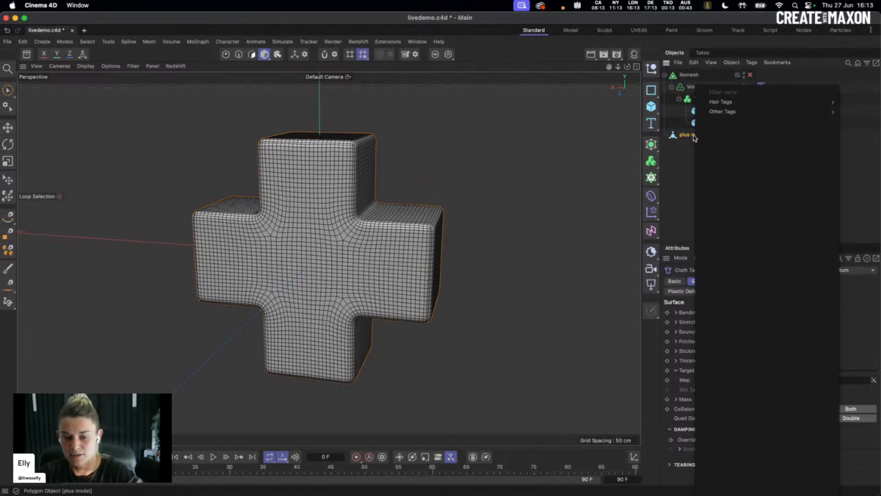
mouse_move(727, 114)
click(690, 124)
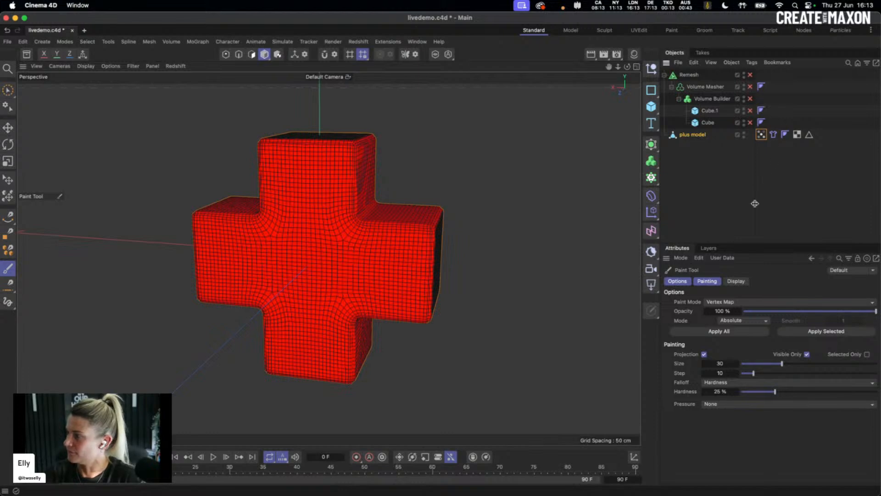
Enable fields on the Vertex Map tag and replace its Freeze layer with the plus model's stored edge selection
click(761, 133)
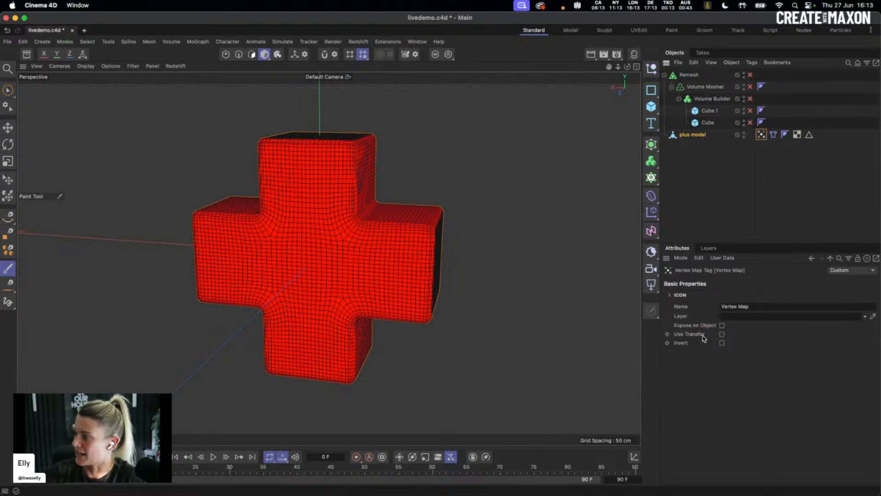
click(722, 335)
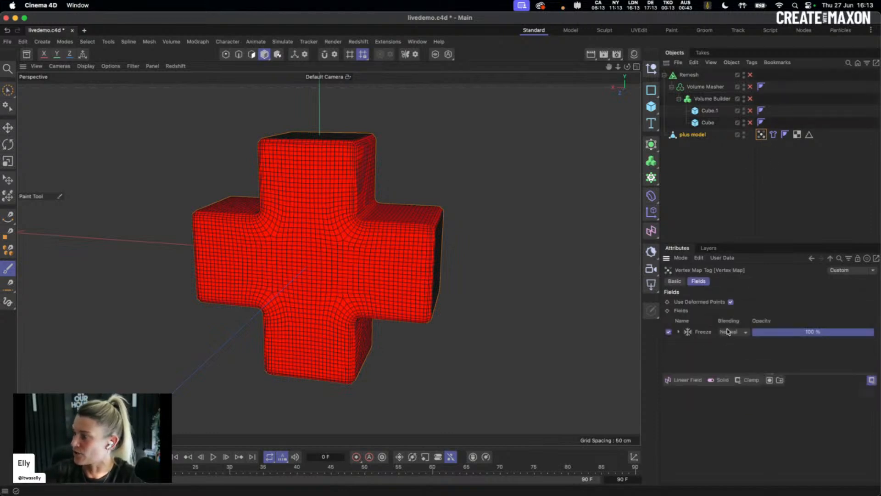
click(703, 332)
key(Delete)
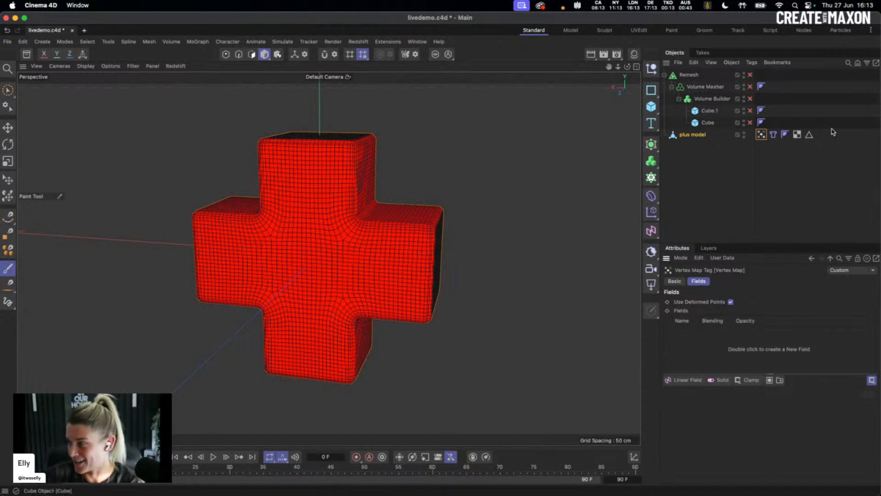
drag(810, 135, 689, 340)
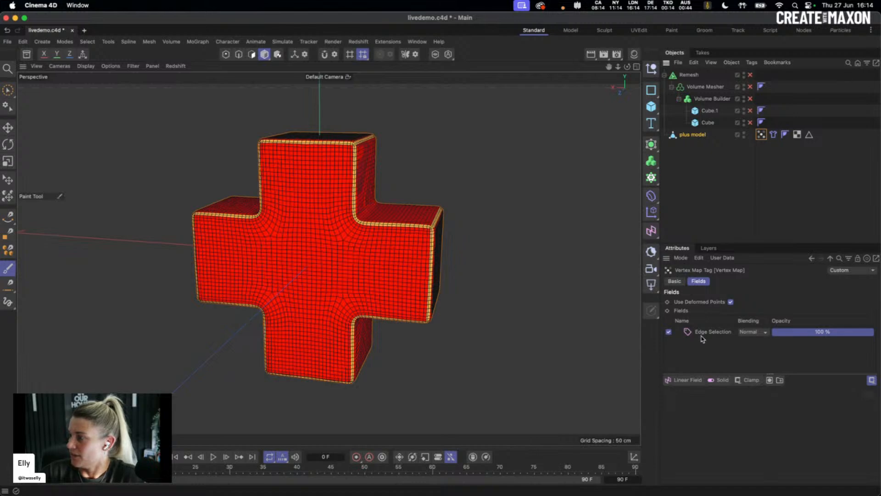
Assign the Vertex Map as the Cloth tag's Target Length map, preview the simulation and return to frame 0
click(775, 135)
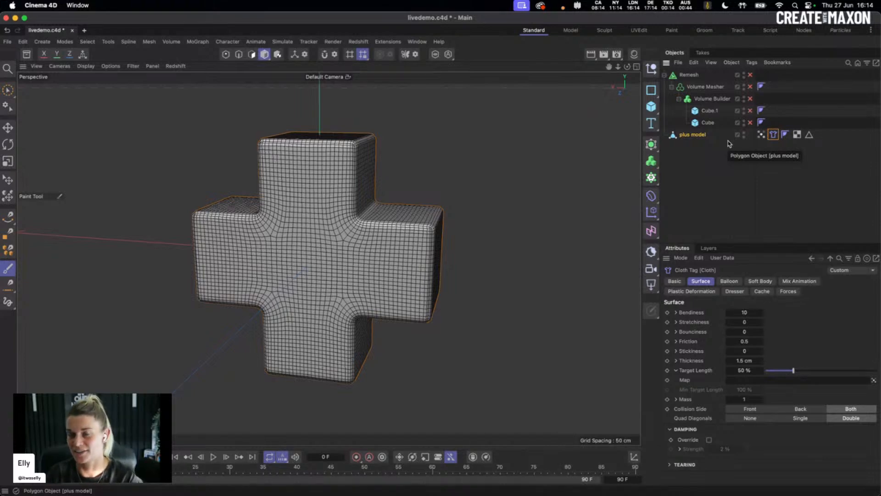
drag(761, 134, 743, 381)
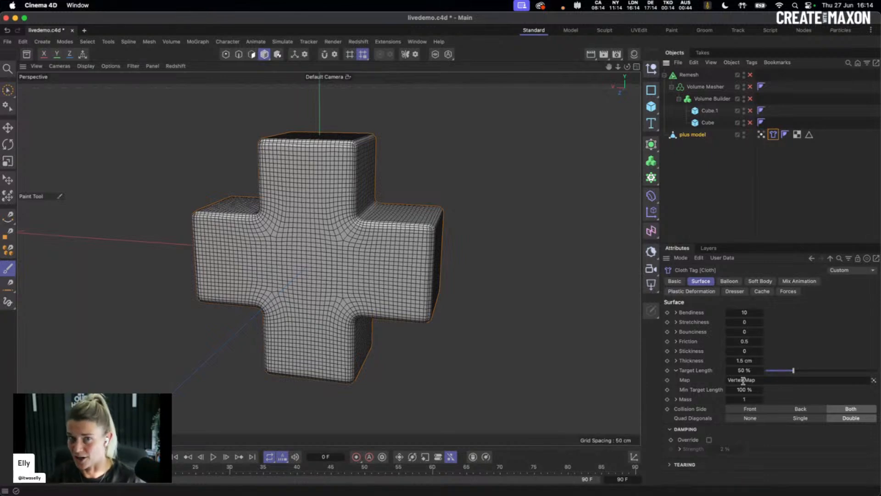
click(213, 457)
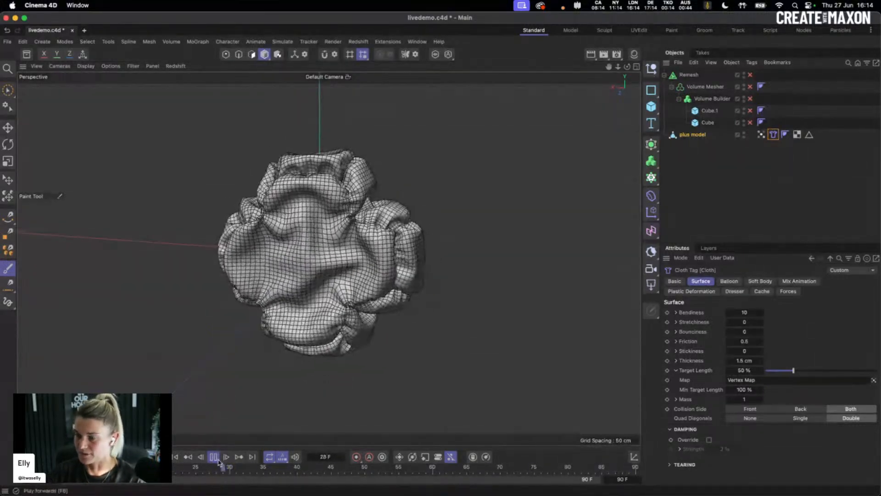
click(213, 457)
click(175, 457)
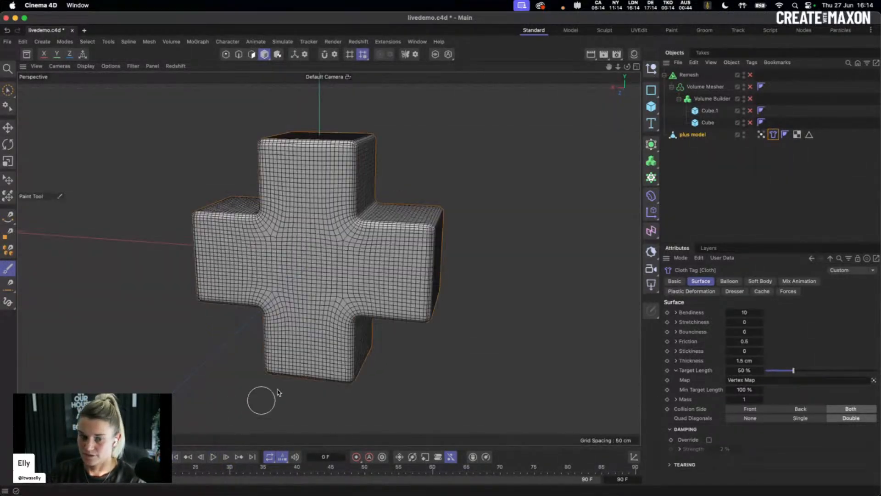
Enable Balloon on the Cloth tag and play the simulation, pausing at about frame 67
click(726, 281)
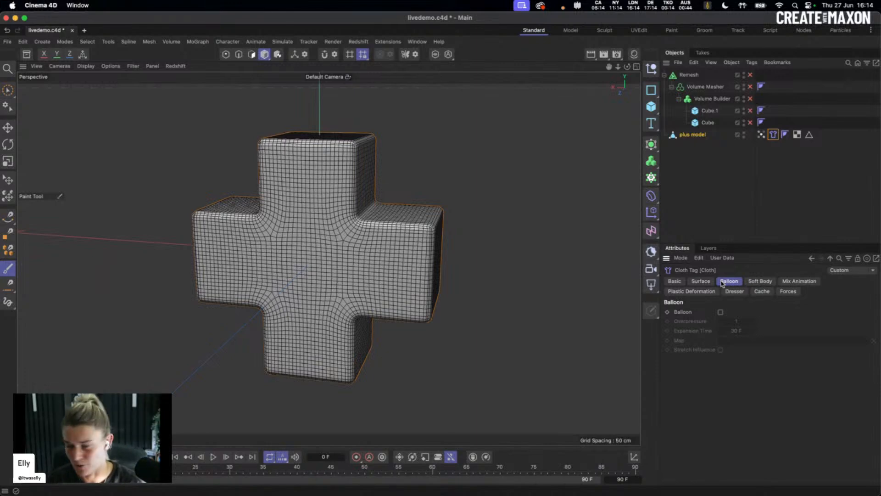
click(721, 313)
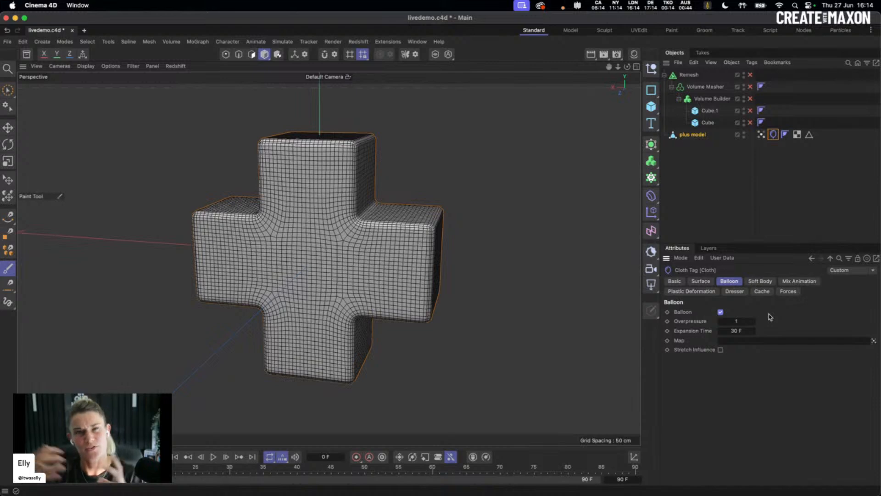
click(213, 458)
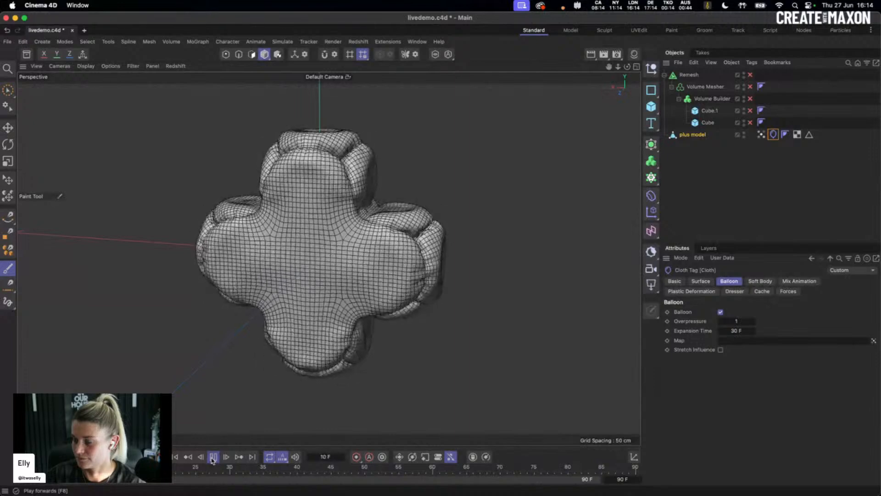
click(213, 457)
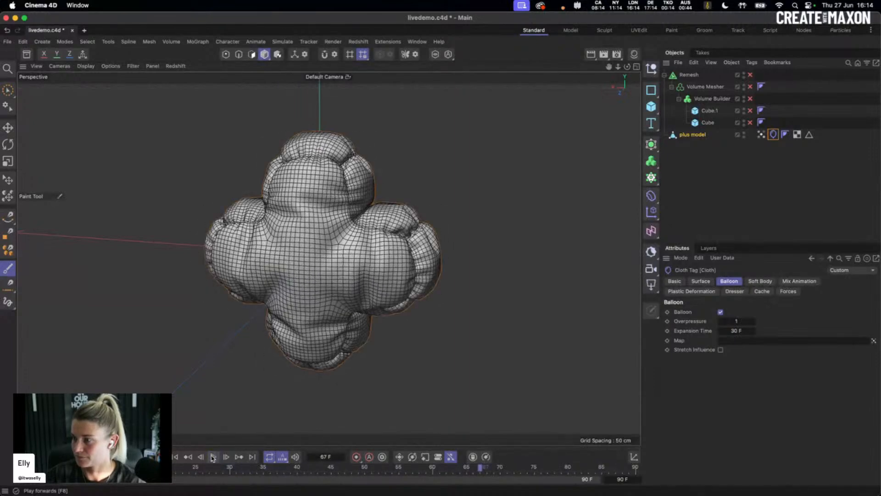
Switch the viewport to Gouraud shading without lines and view the inflated plus model nearly from the front
key(n)
key(a)
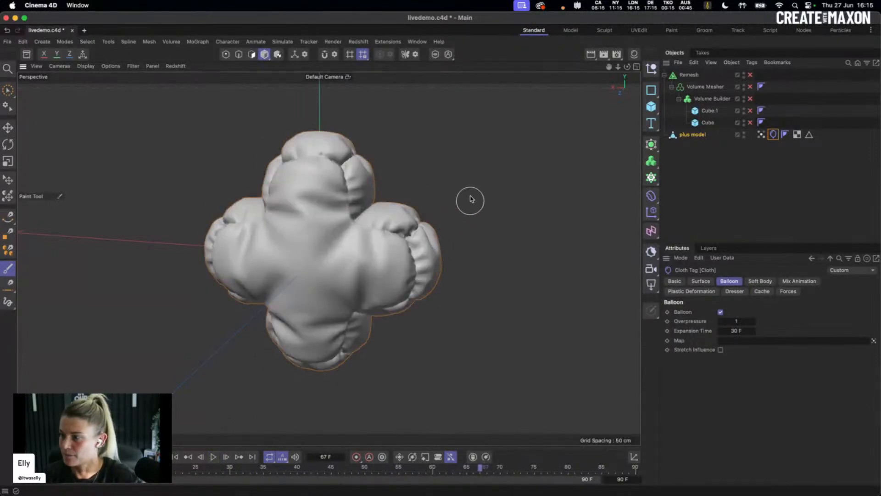
alt+drag(292, 262, 326, 247)
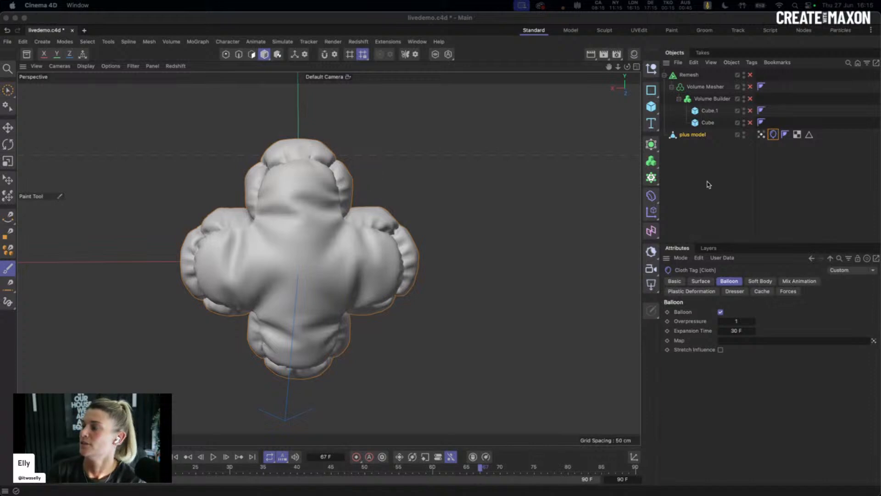
Create a static copy of the inflated plus model with Current State to Object and save the project
right_click(690, 136)
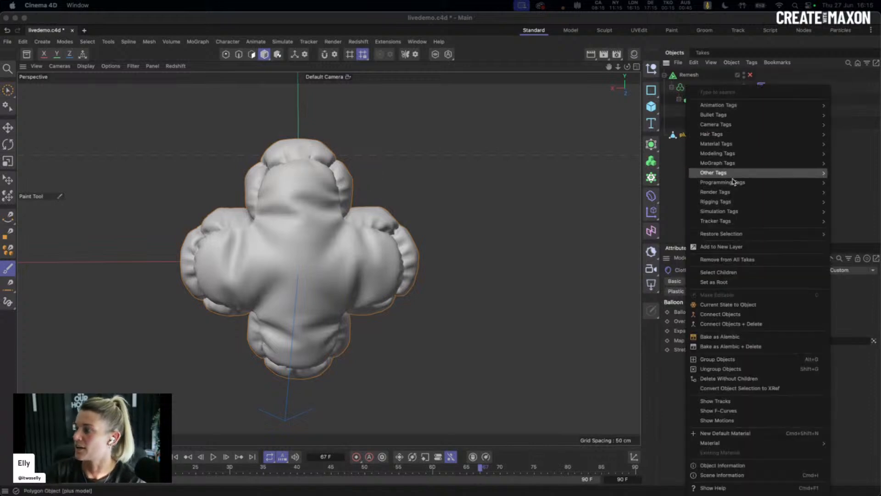
click(731, 307)
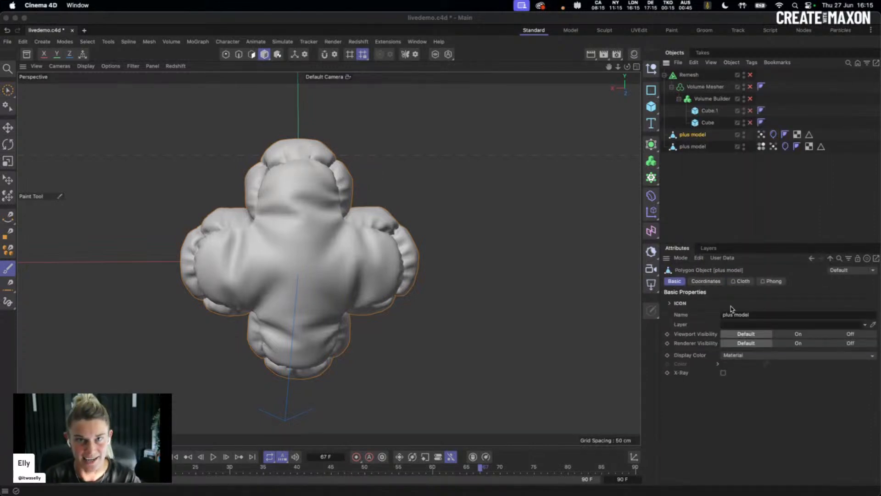
key(super+s)
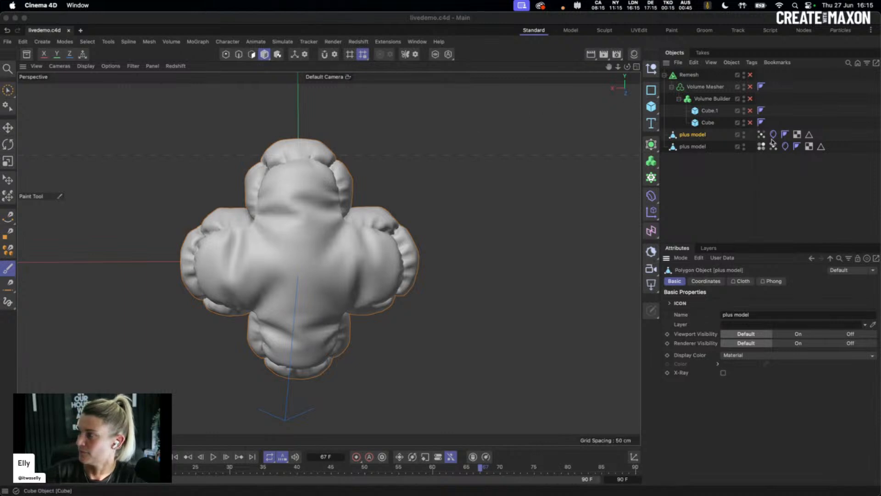
Hide the simulated plus model in the viewport and group it with the Remesh hierarchy under a null
click(743, 132)
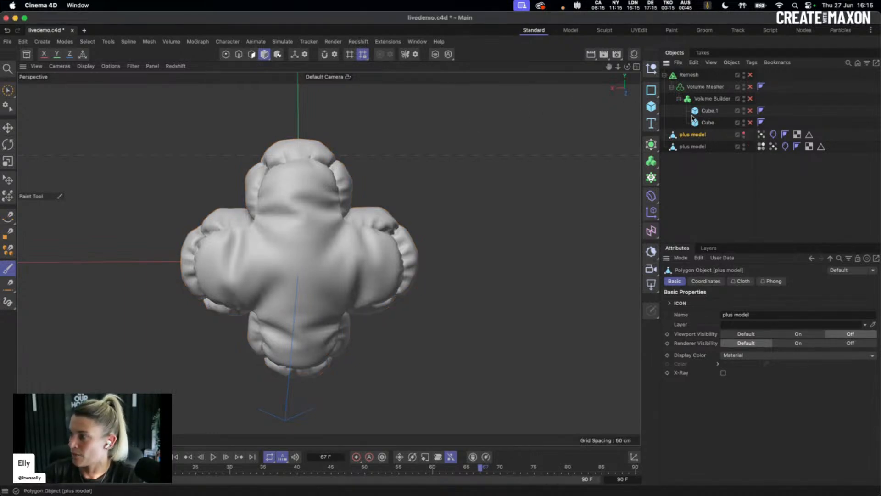
click(685, 76)
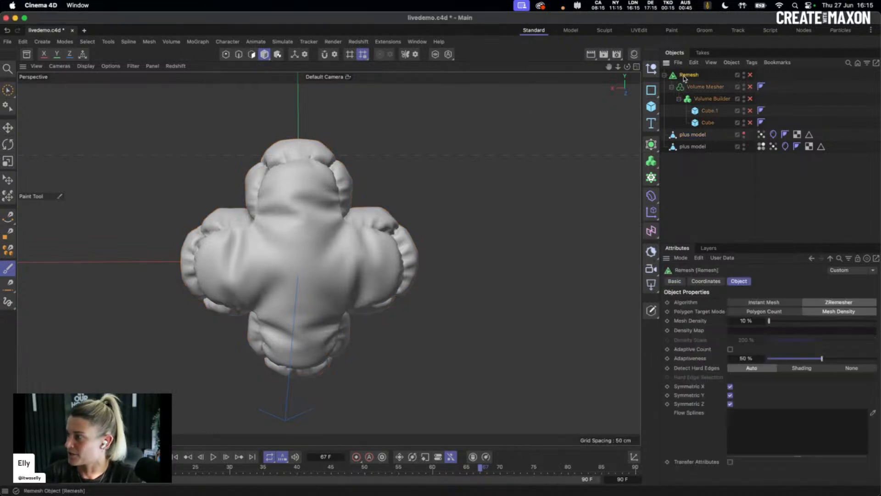
click(703, 136)
shift+click(691, 76)
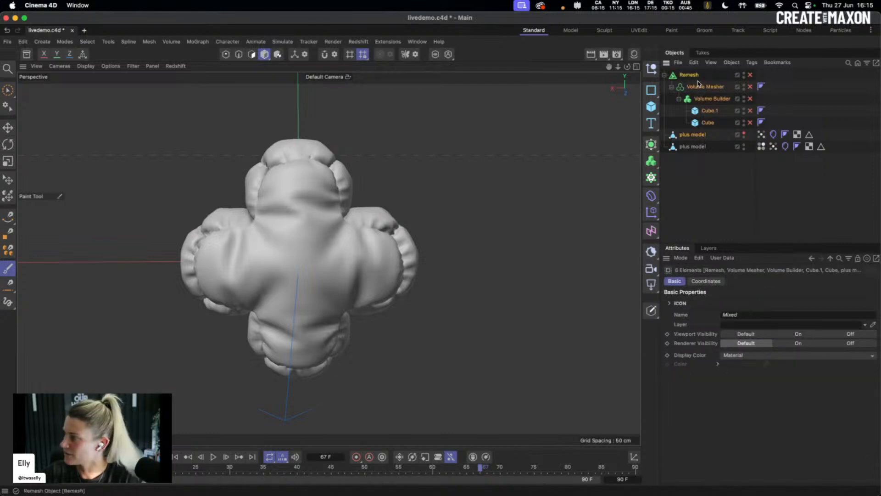
key(alt+g)
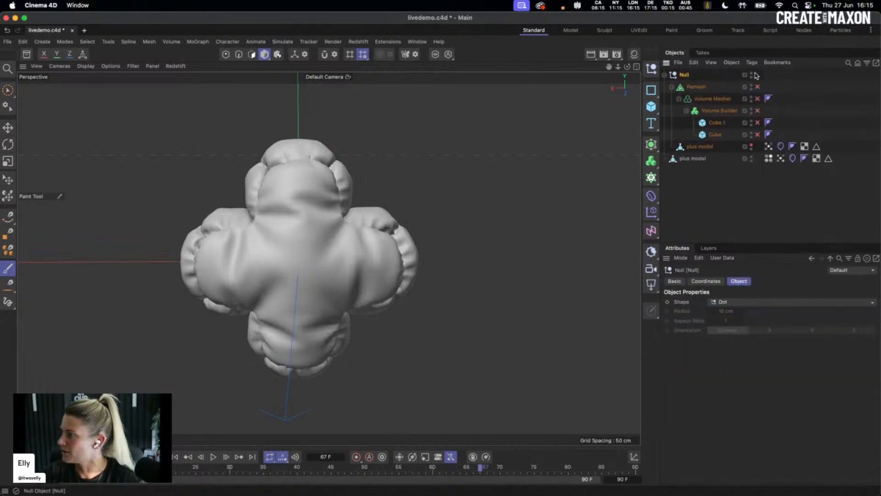
Turn off the new null's viewport and renderer visibility and rename it "originals"
click(752, 74)
click(752, 77)
click(752, 77)
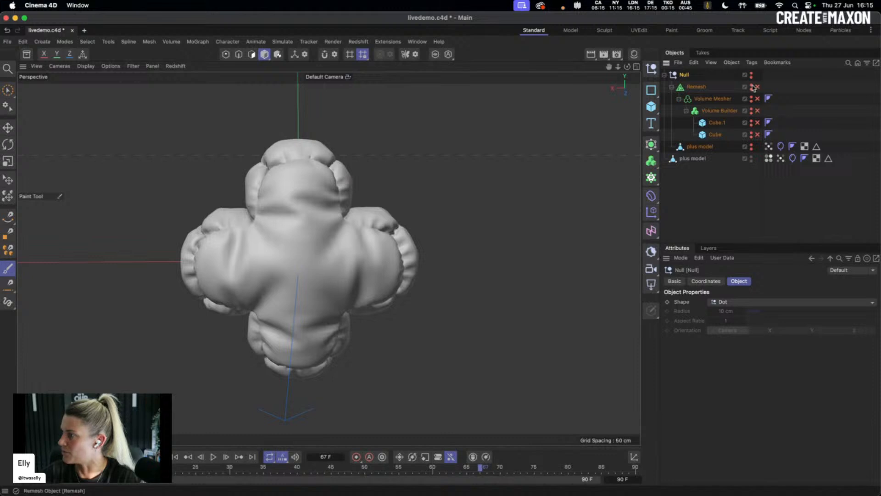
double_click(685, 75)
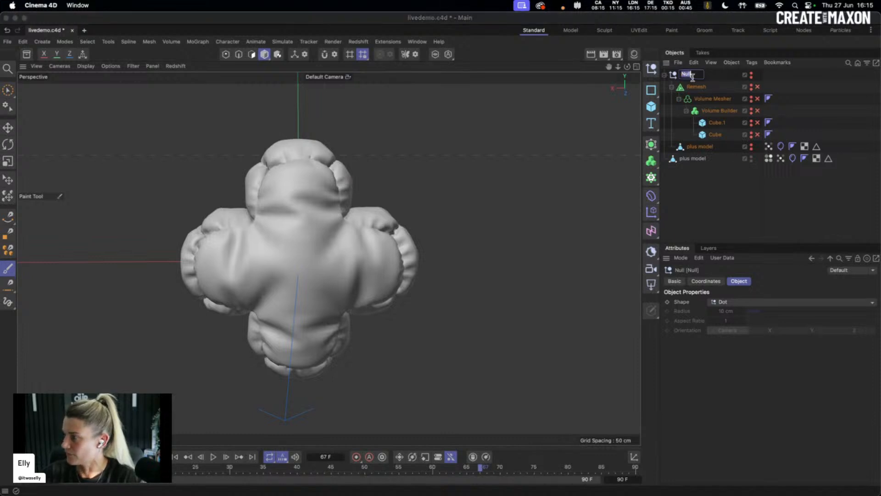
text(originals)
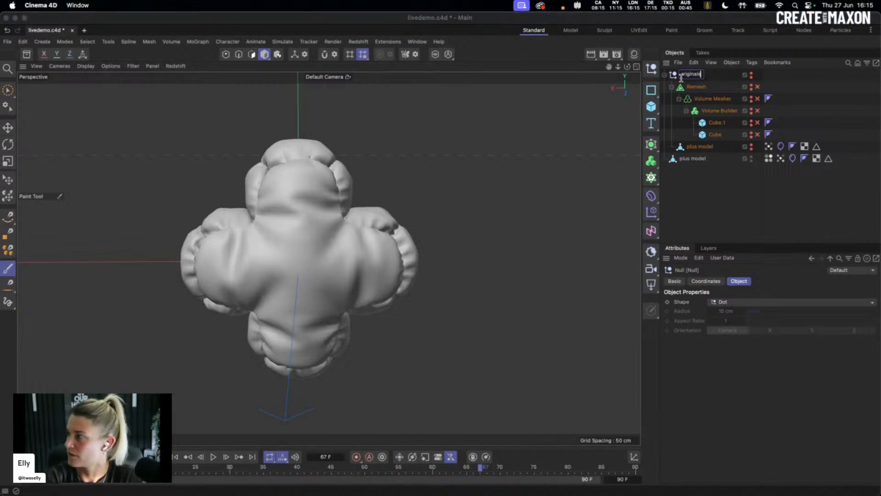
click(740, 197)
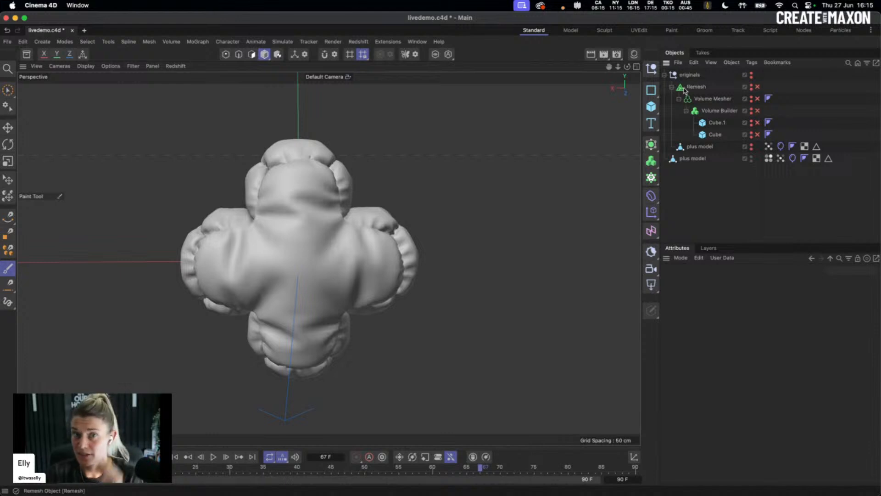
Disable the Cloth tag on the plus model inside the originals group
click(699, 75)
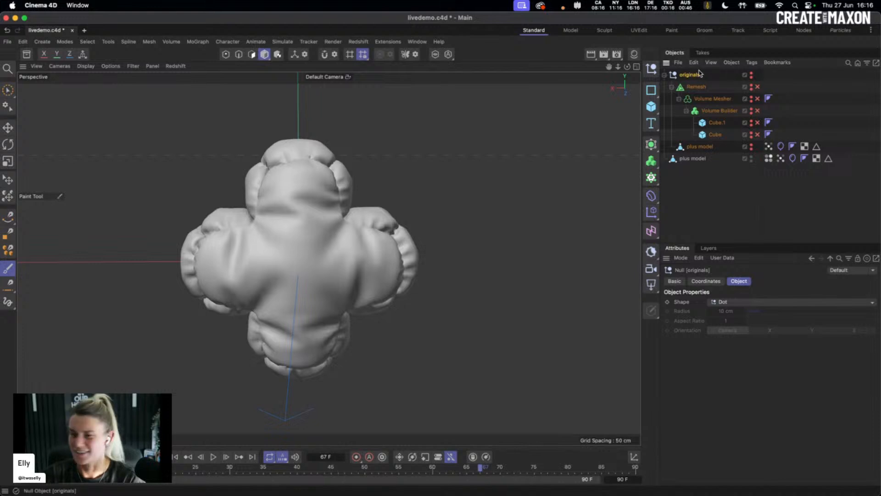
click(781, 146)
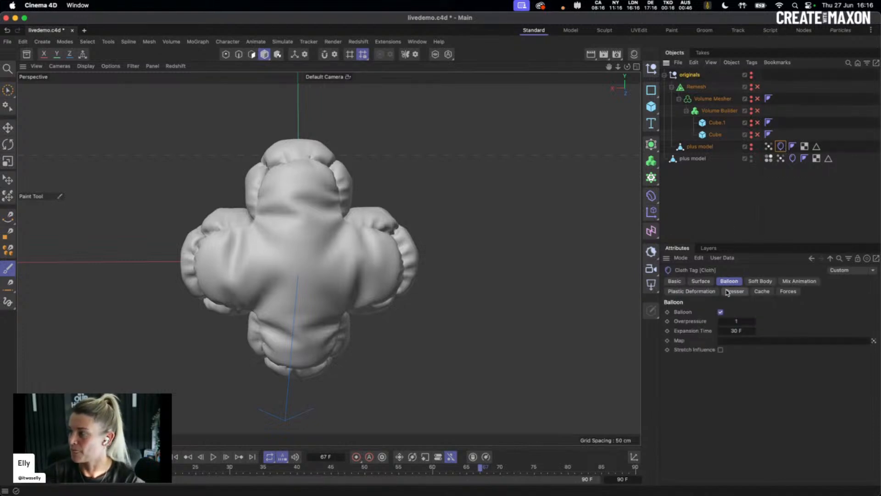
click(682, 284)
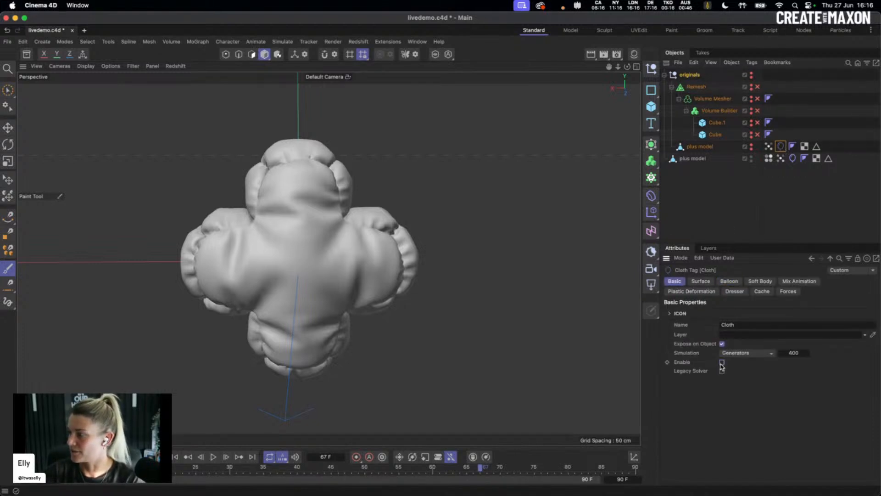
Delete the Cloth tag and the first tag in the row from the static plus model copy, and select the copy with the Move tool
click(793, 158)
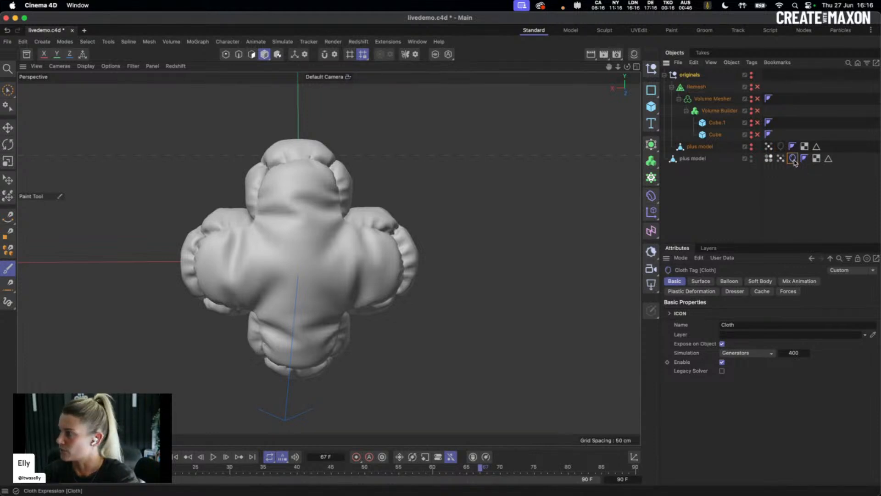
key(Delete)
click(772, 160)
key(Delete)
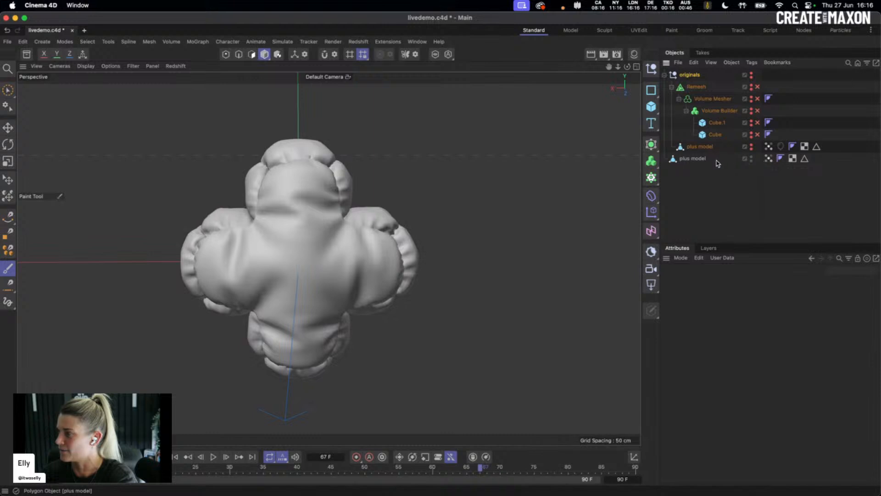
click(695, 158)
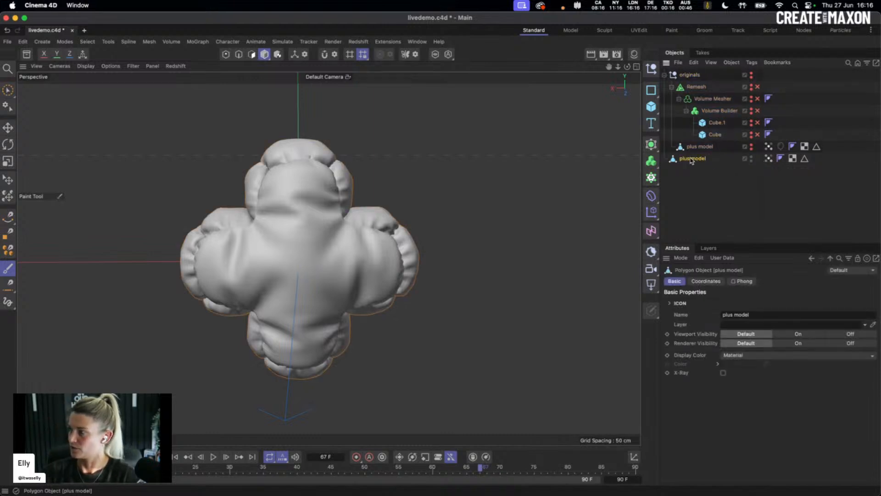
key(e)
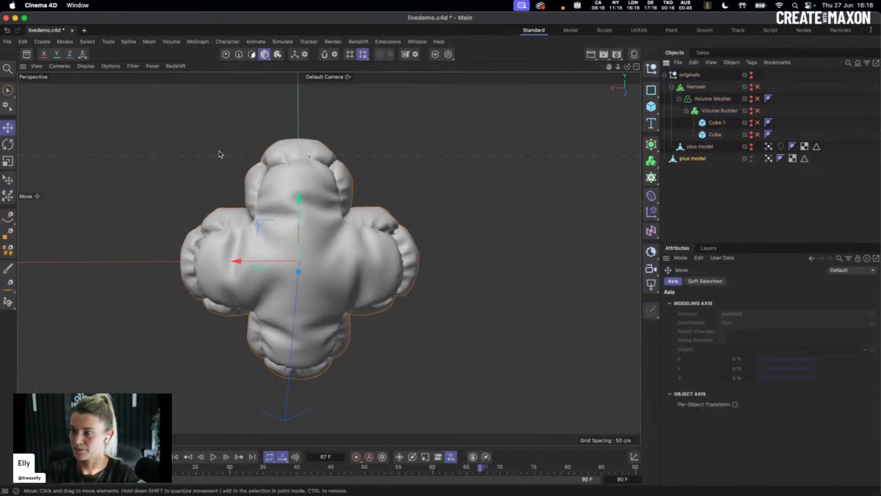
Recall the stored edge selection on the static plus model, and disable Use Deformed Points in the fields of its vertex map
click(780, 159)
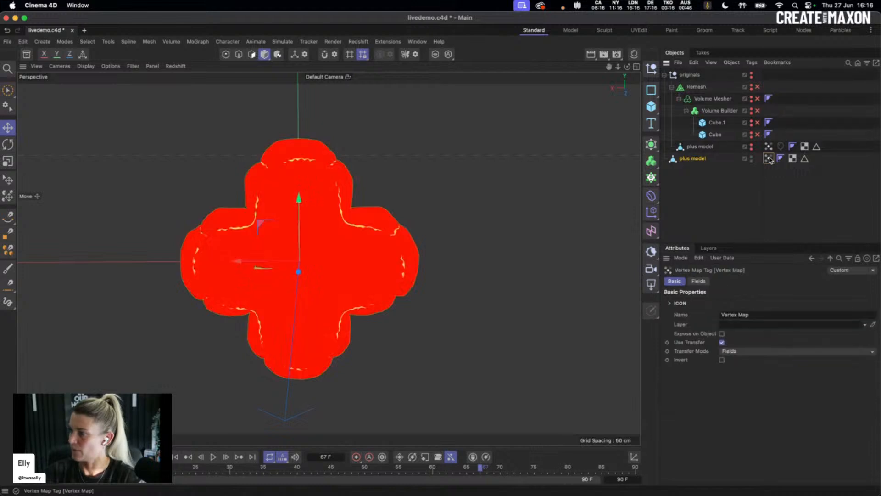
double_click(805, 159)
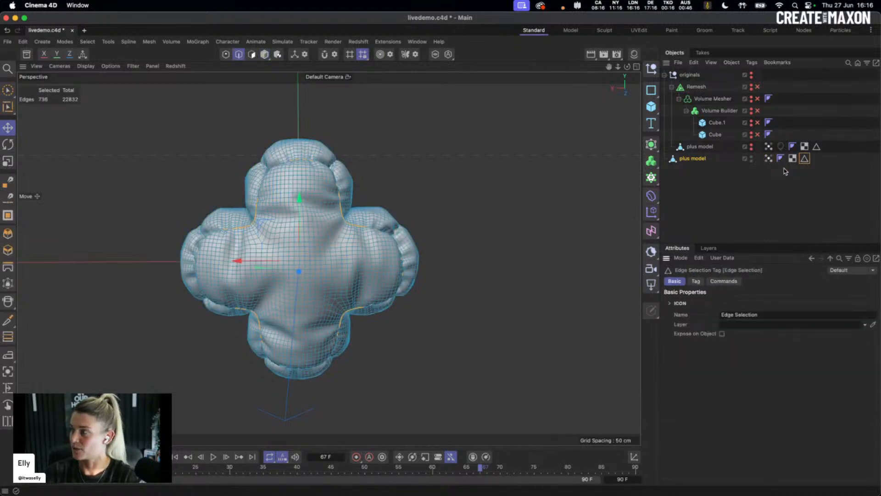
click(769, 158)
click(710, 183)
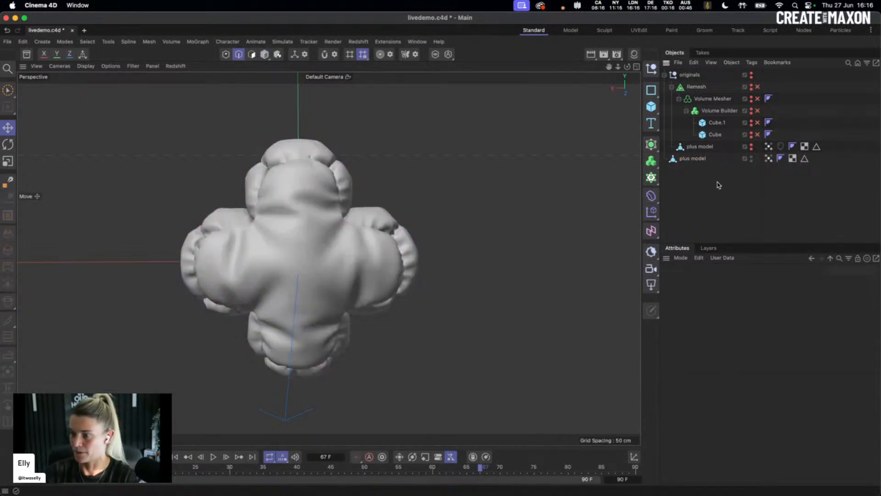
click(769, 159)
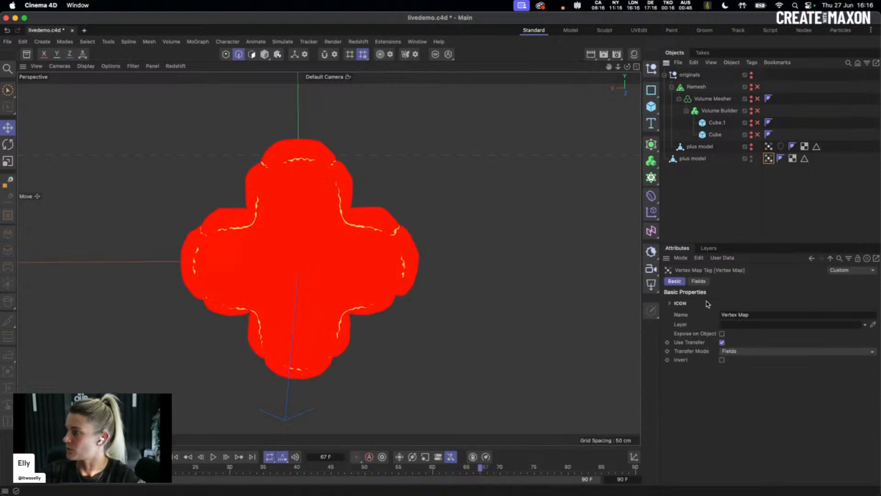
click(700, 282)
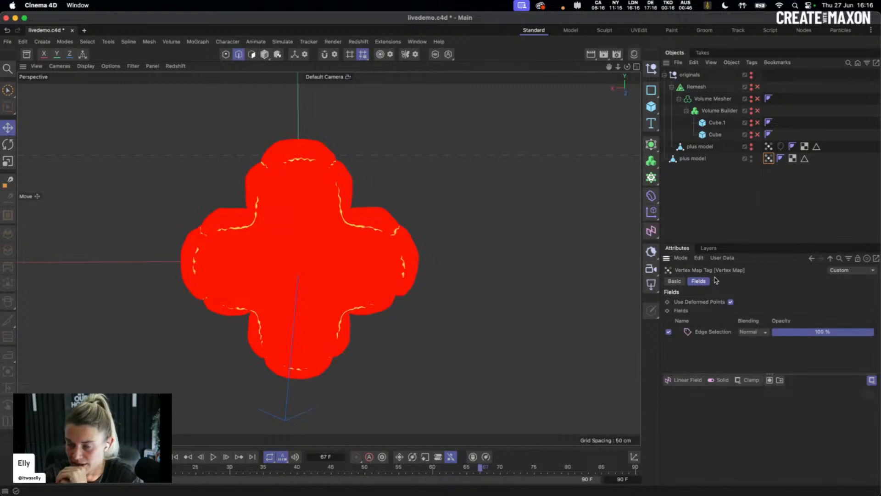
click(731, 303)
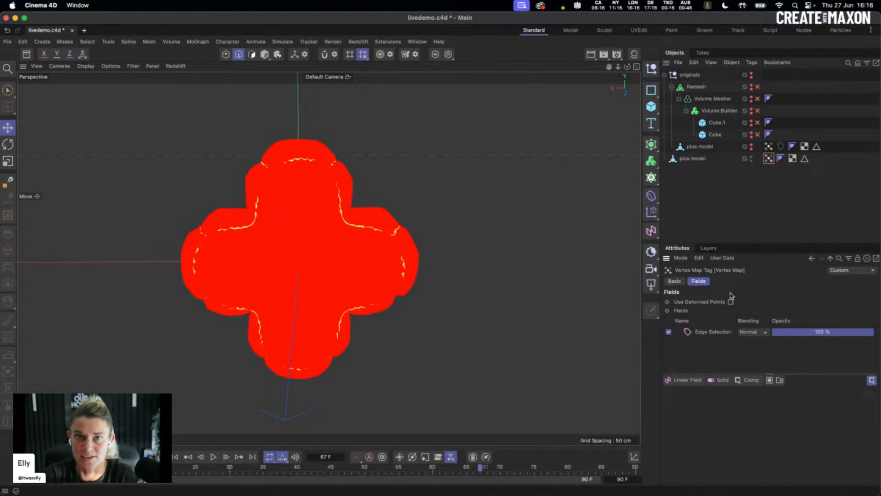
Switch the plus model back to Model mode, and collapse the originals group and move it below the plus model
click(712, 176)
click(696, 159)
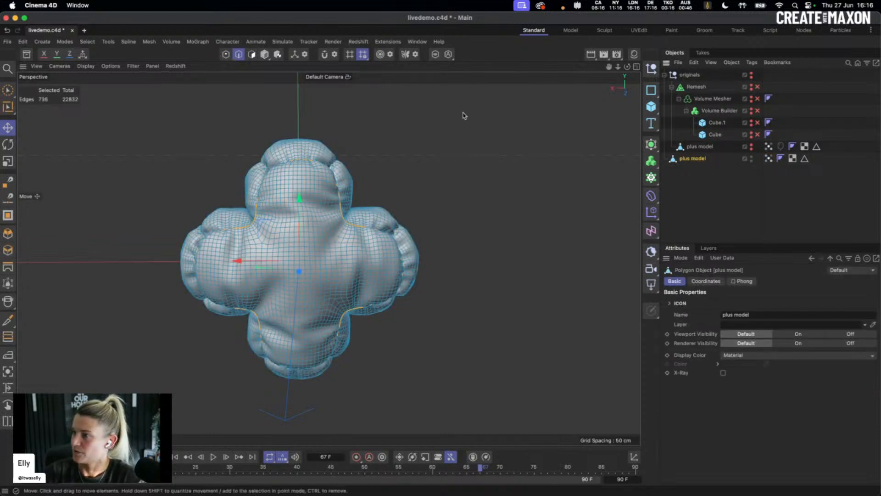
click(267, 57)
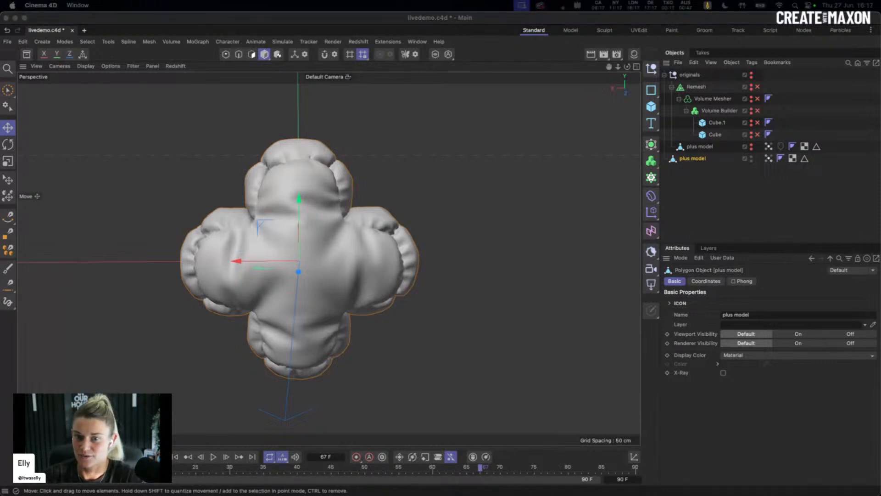
click(664, 75)
drag(689, 75, 689, 129)
click(691, 116)
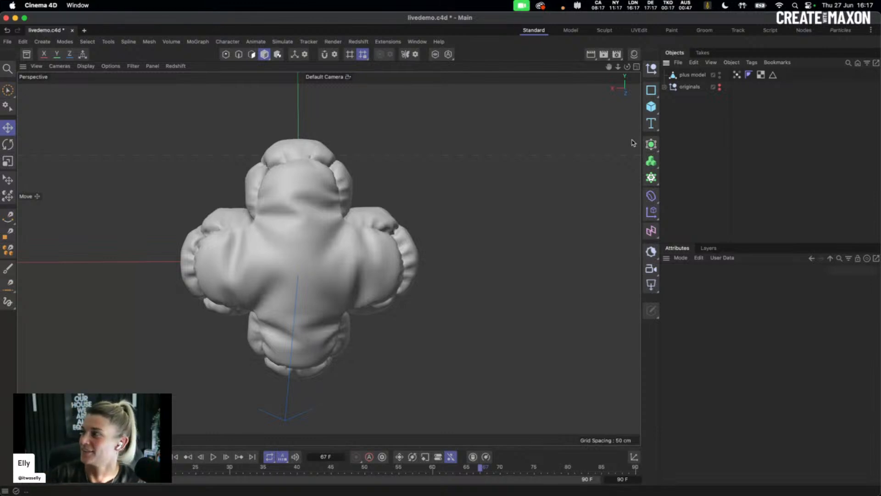
Add a sphere with a radius of 10 cm at the centre of the plus model
click(651, 106)
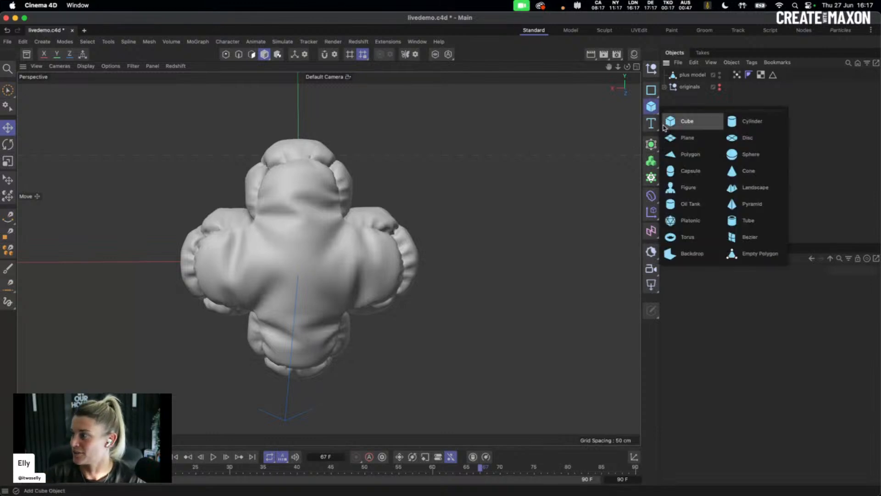
click(775, 161)
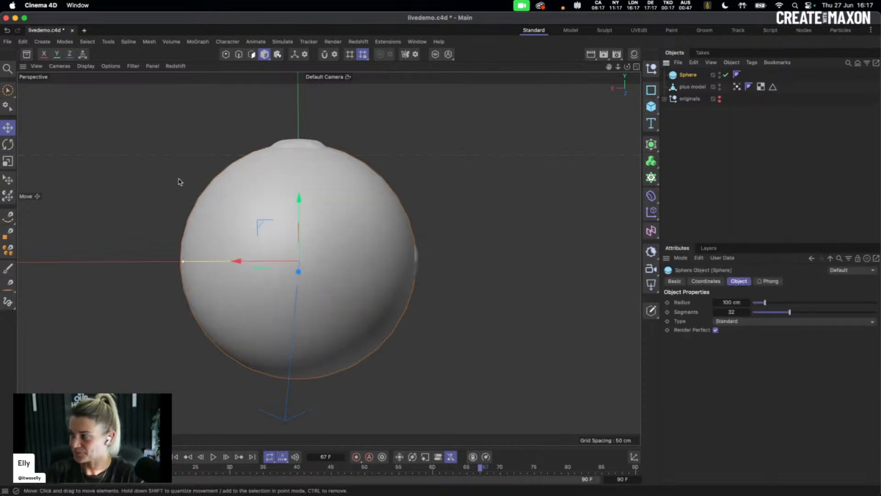
click(735, 303)
text(10)
key(Return)
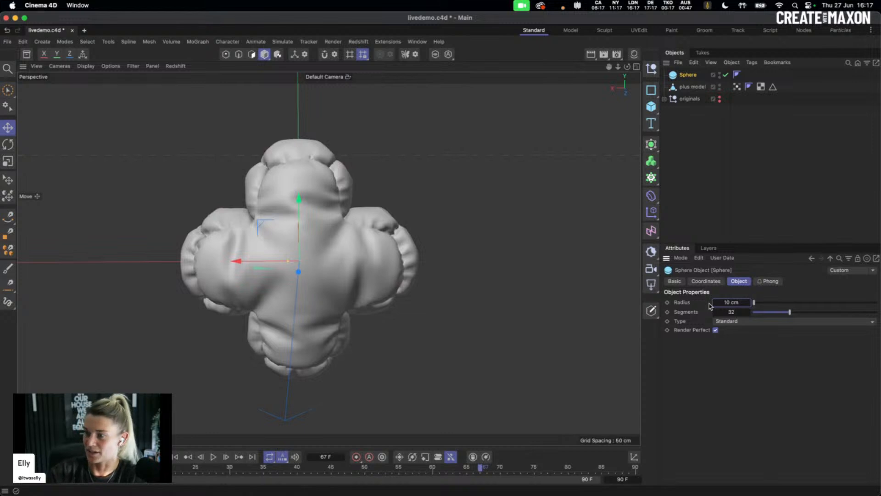
Examine the small sphere's placement inside the plus model in the top, front and right views, and return to the perspective view
middle_click(463, 172)
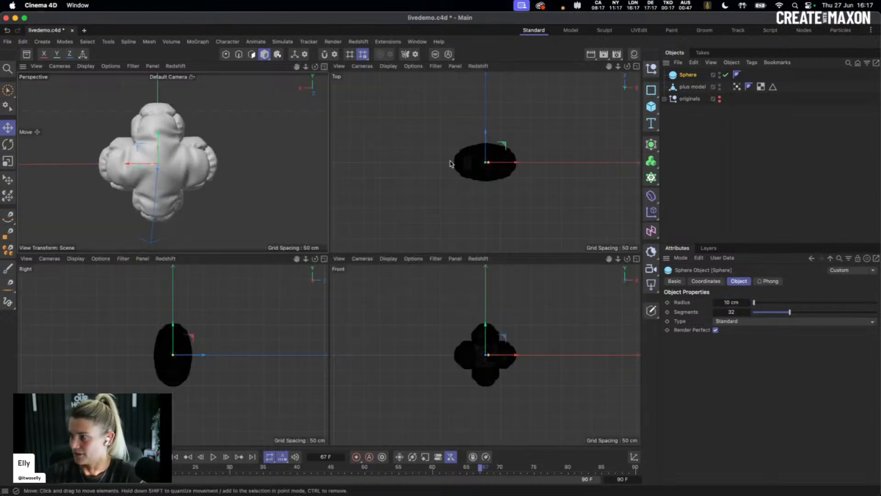
alt+right_drag(489, 153, 557, 147)
alt+middle_drag(562, 166, 572, 130)
alt+right_drag(489, 357, 490, 302)
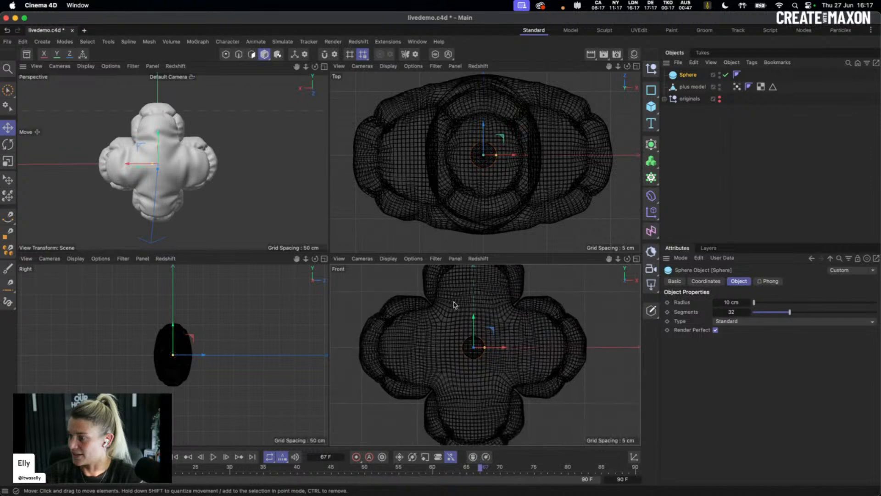
key(s)
alt+right_drag(301, 330, 198, 343)
alt+middle_drag(257, 344, 167, 352)
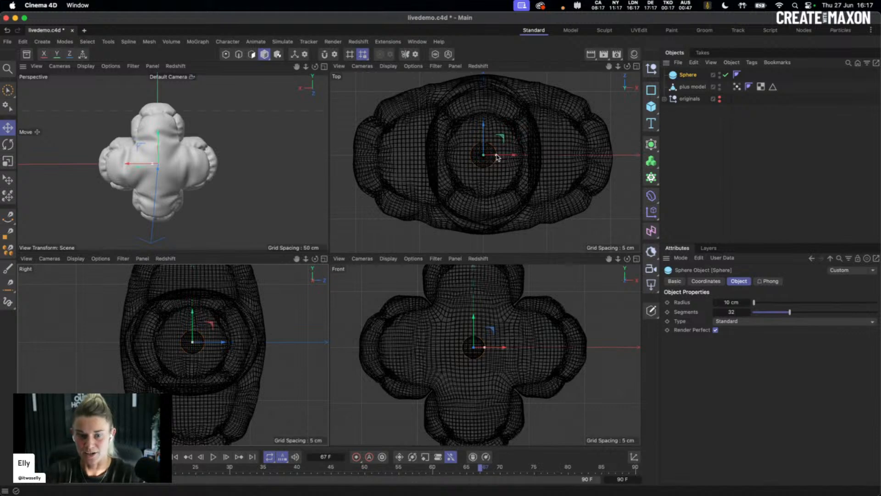
click(324, 66)
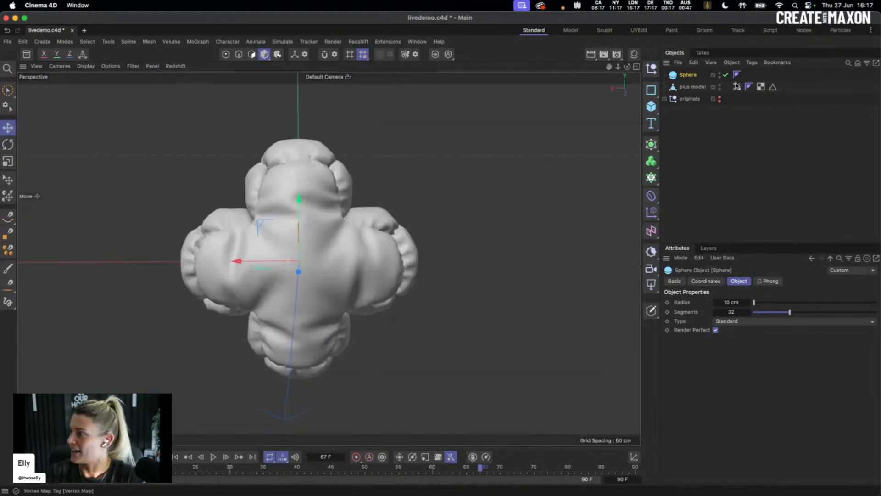
Hide the plus model and rename the sphere "pyro"
click(720, 85)
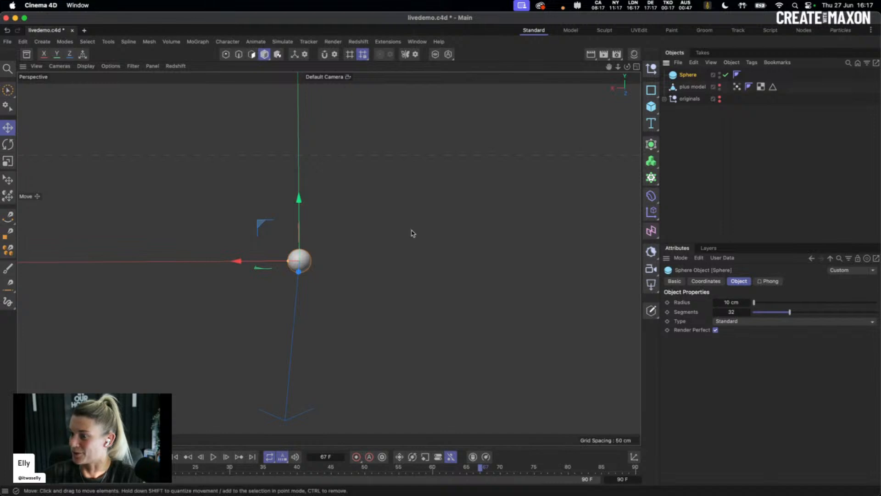
scroll(397, 254, down, 1)
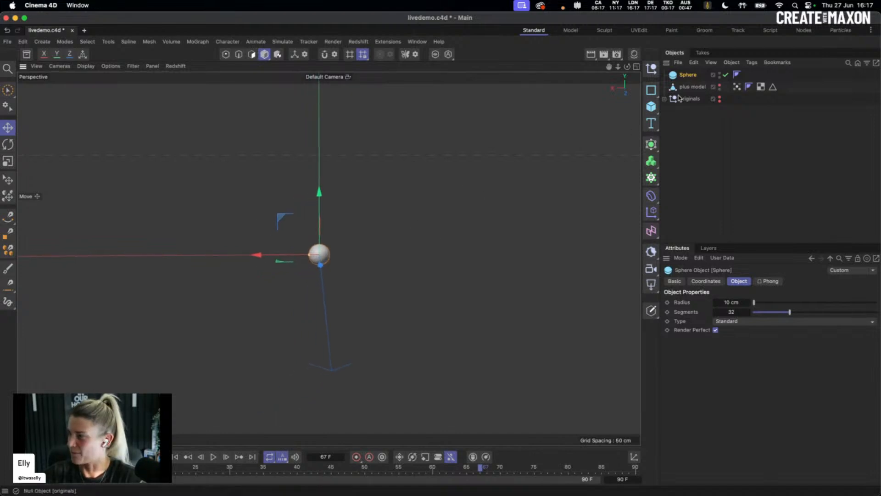
double_click(689, 75)
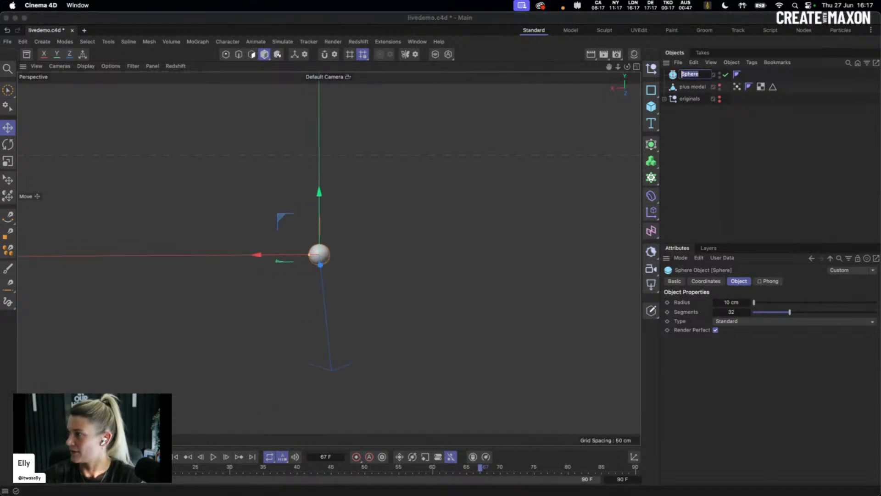
text(pyro)
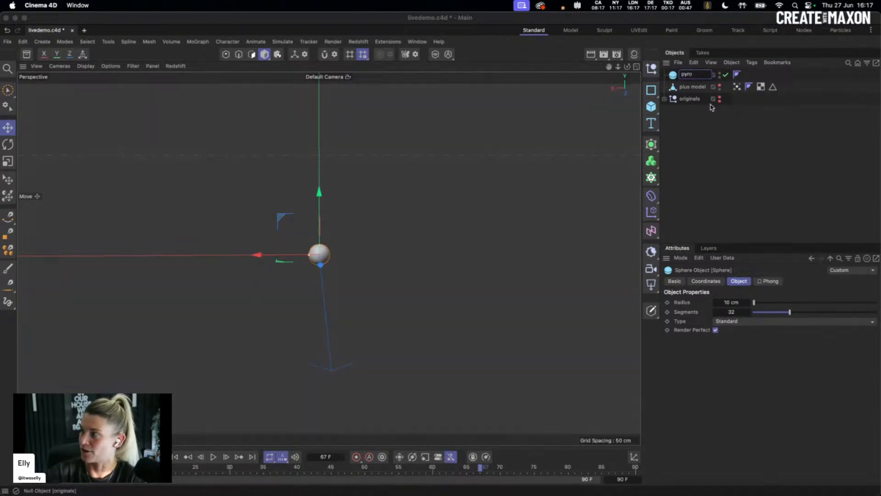
click(709, 133)
Add a Pyro Emitter simulation tag to the pyro sphere
click(687, 76)
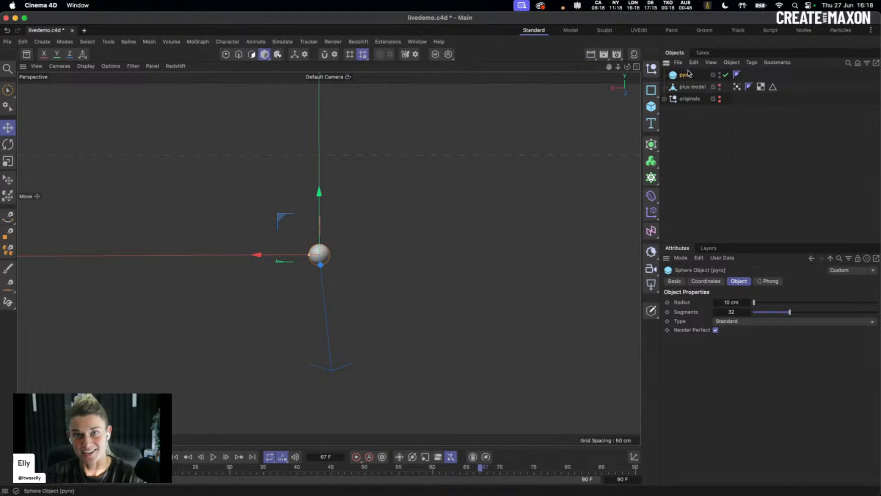
right_click(685, 76)
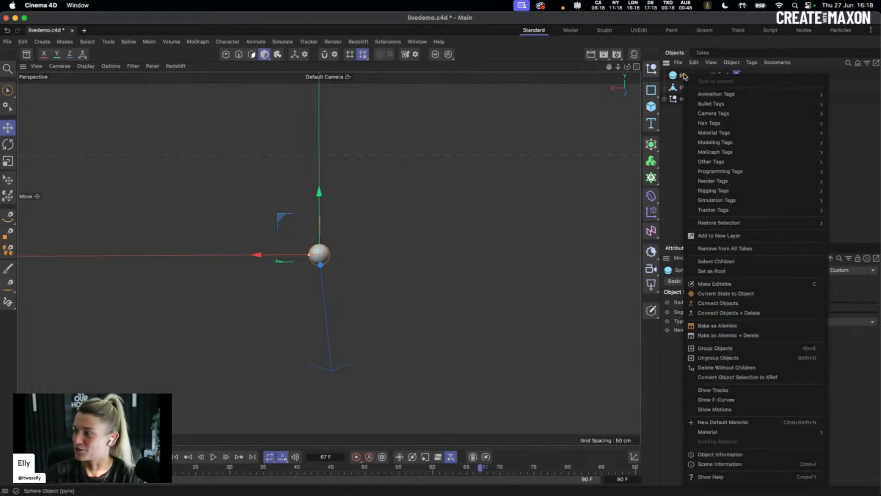
text(pyro)
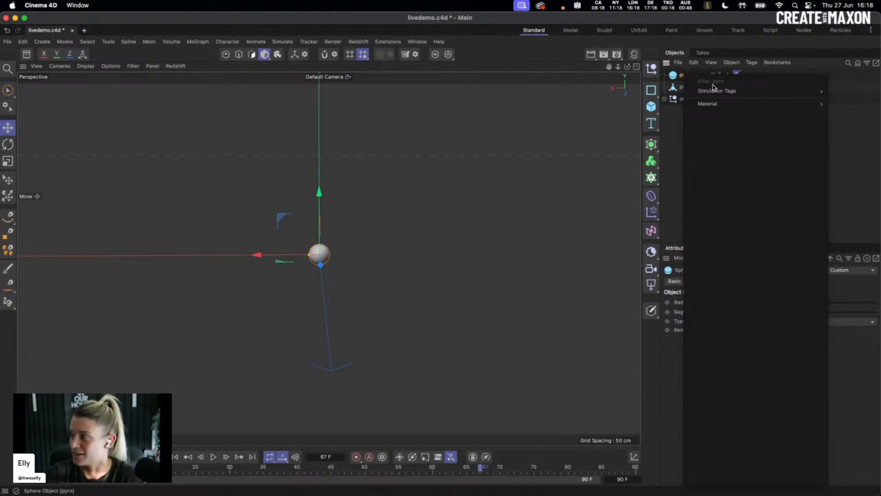
mouse_move(729, 92)
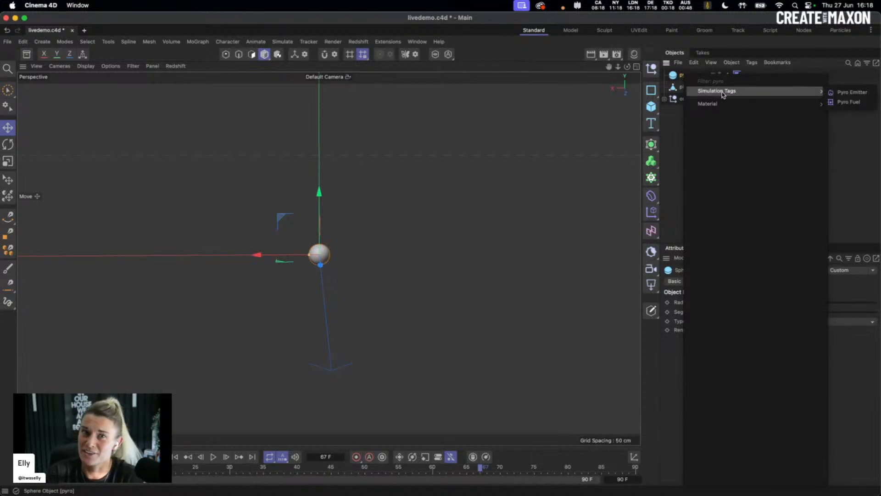
click(854, 96)
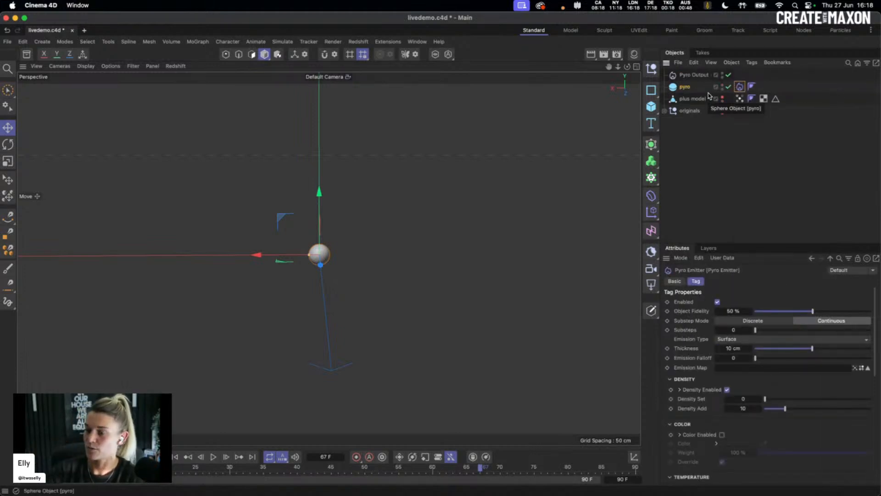
Play the pyro simulation and disable density and temperature on the Pyro Emitter tag
click(213, 457)
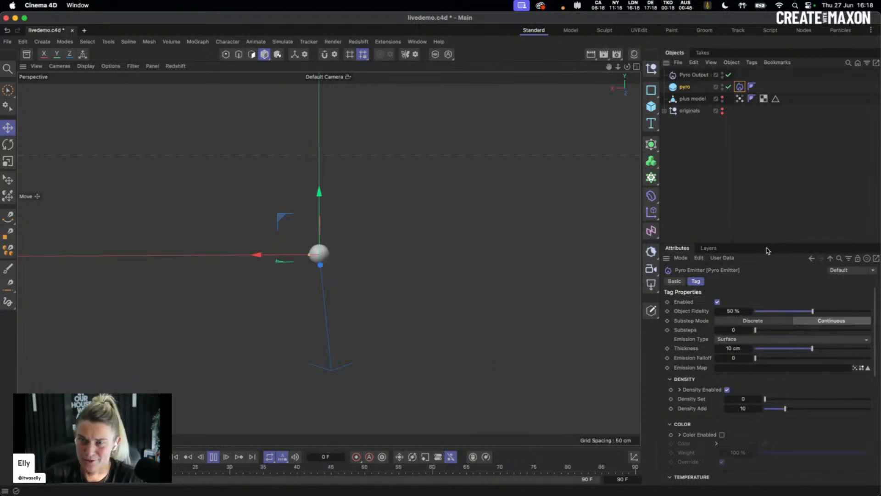
click(728, 389)
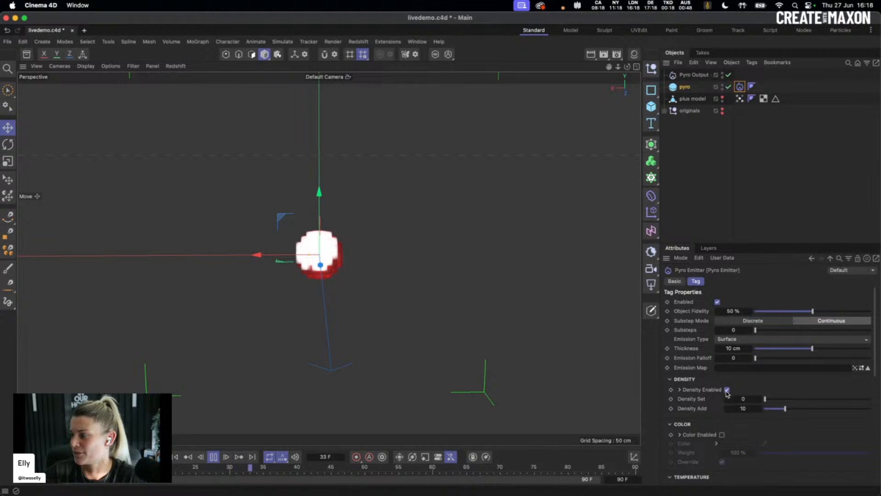
scroll(725, 440, down, 2)
scroll(725, 441, down, 2)
click(740, 425)
scroll(705, 420, up, 4)
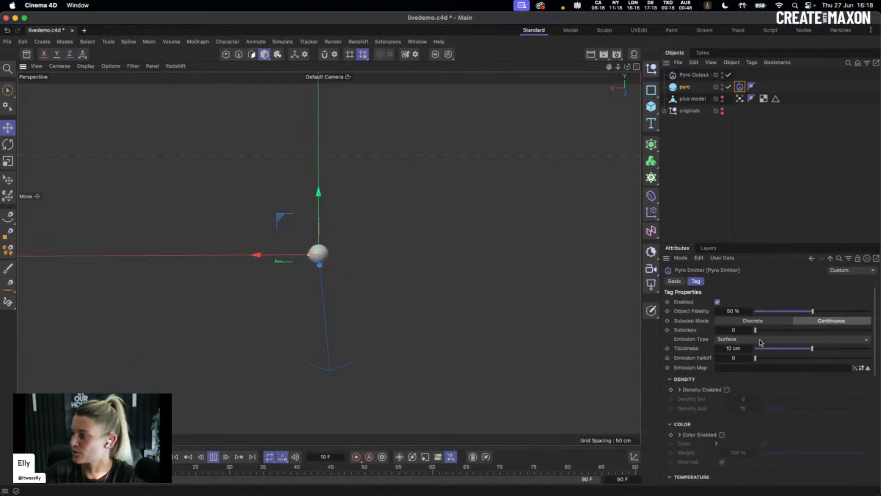
Set the emitter's Emission Type to Volume, enabling density to preview it and disabling density again
click(727, 390)
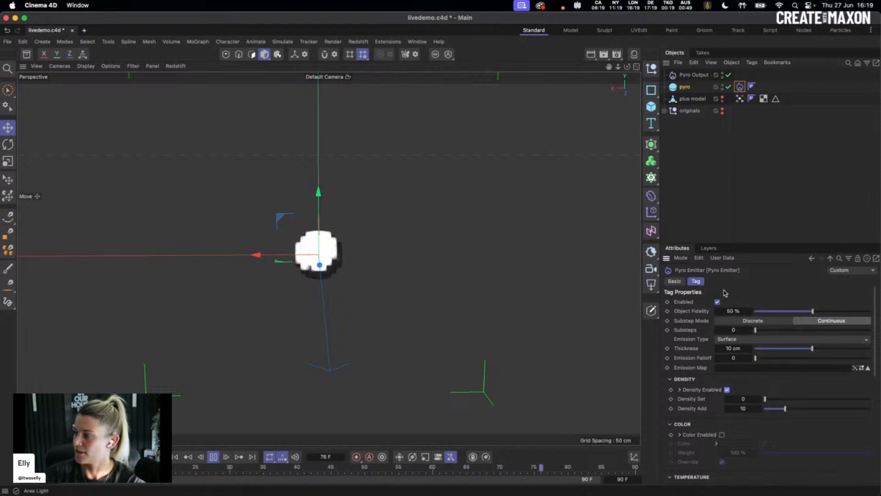
click(743, 340)
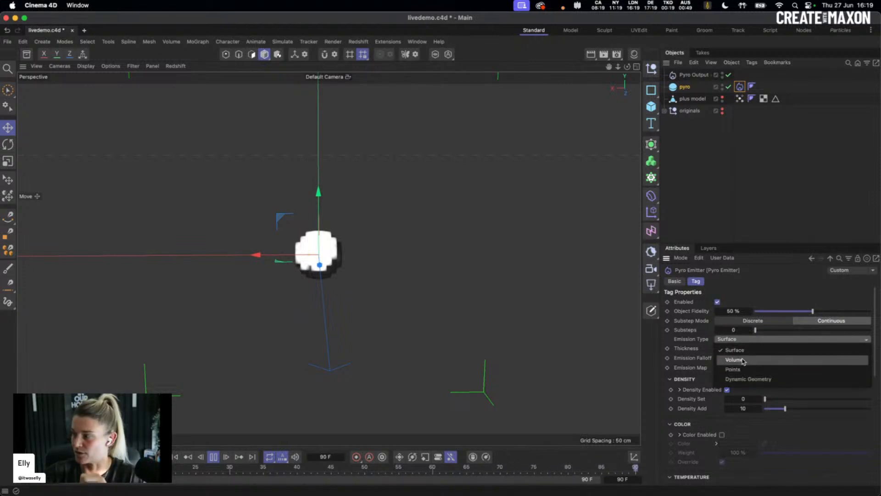
click(743, 361)
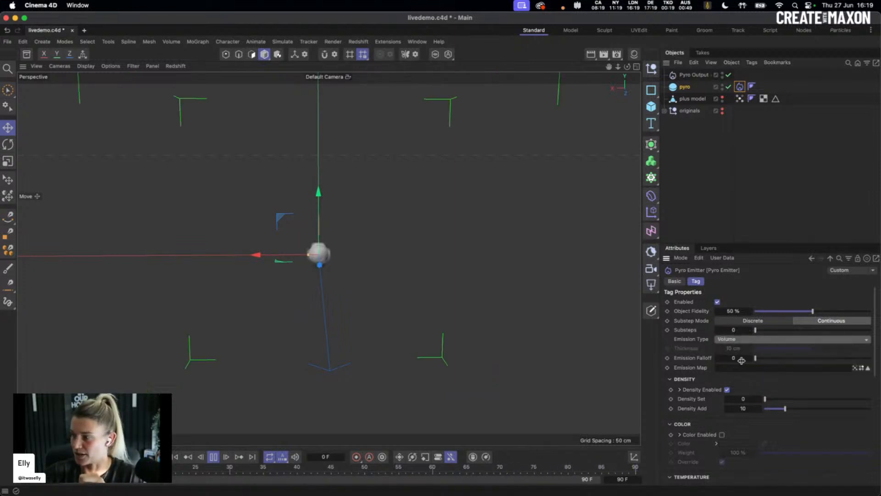
click(728, 389)
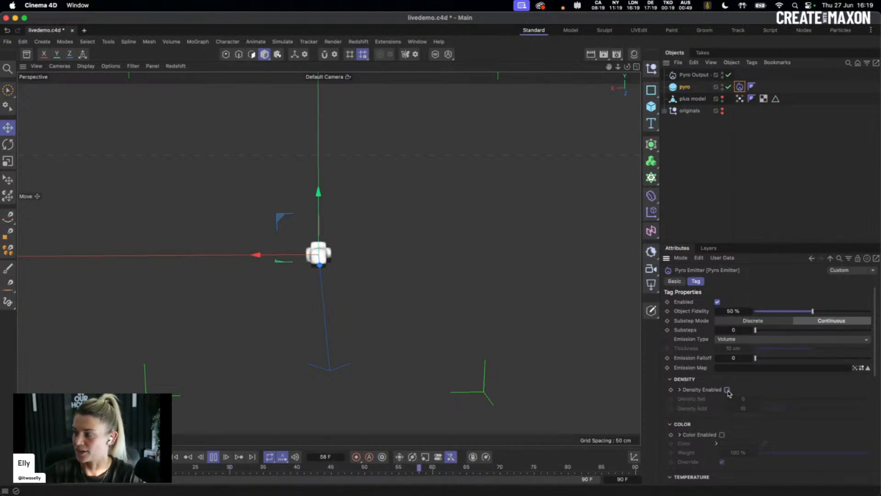
Expand the Pyro Emitter's fuel settings and enable Fuel
scroll(728, 392, down, 3)
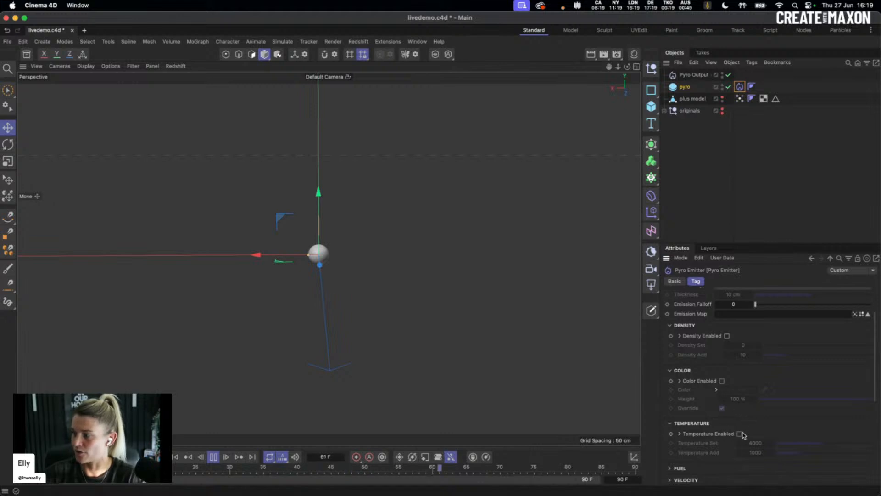
scroll(739, 423, down, 2)
click(680, 406)
scroll(693, 404, down, 2)
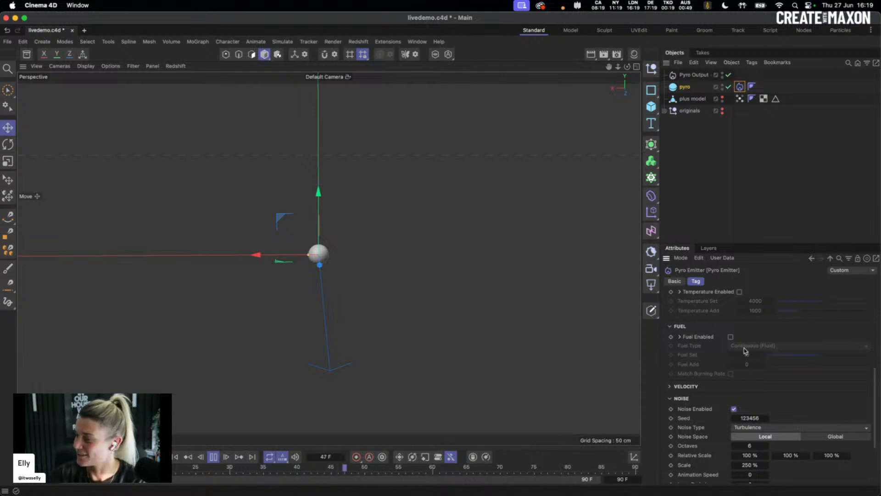
click(729, 337)
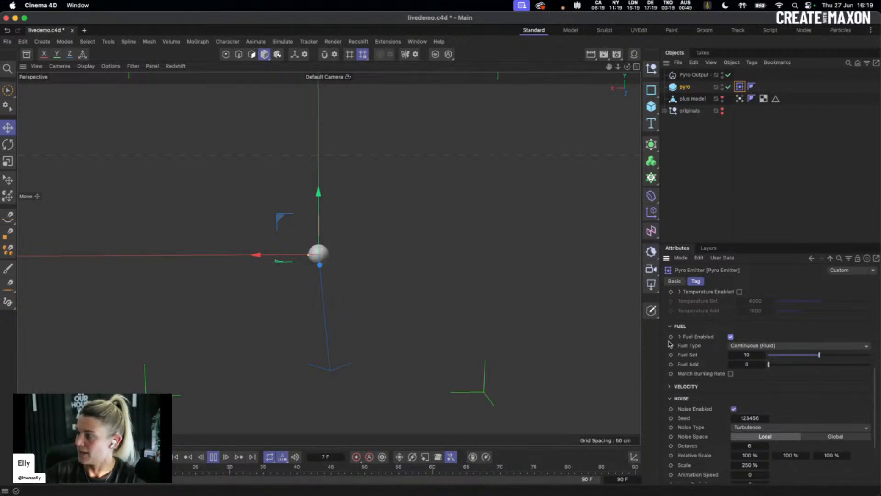
Set the Pyro Emitter's Fuel Type to Contingent (Solid) and shorten the timeline to 60 frames
click(753, 347)
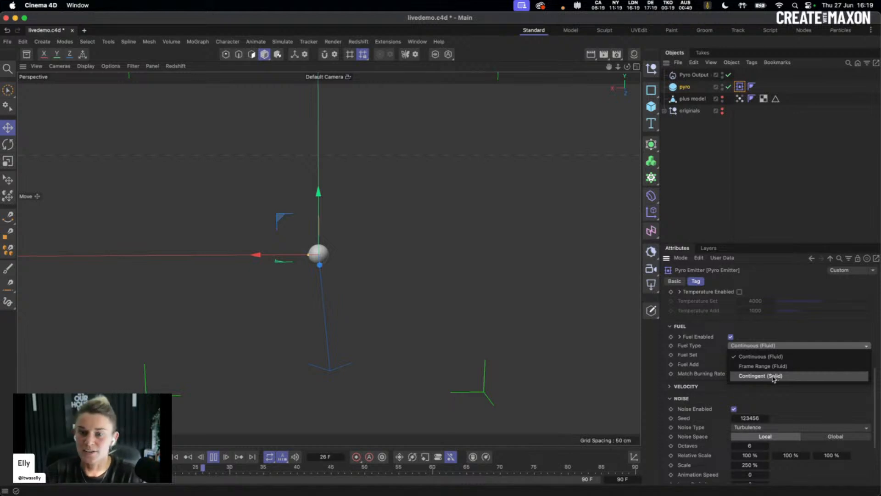
click(773, 377)
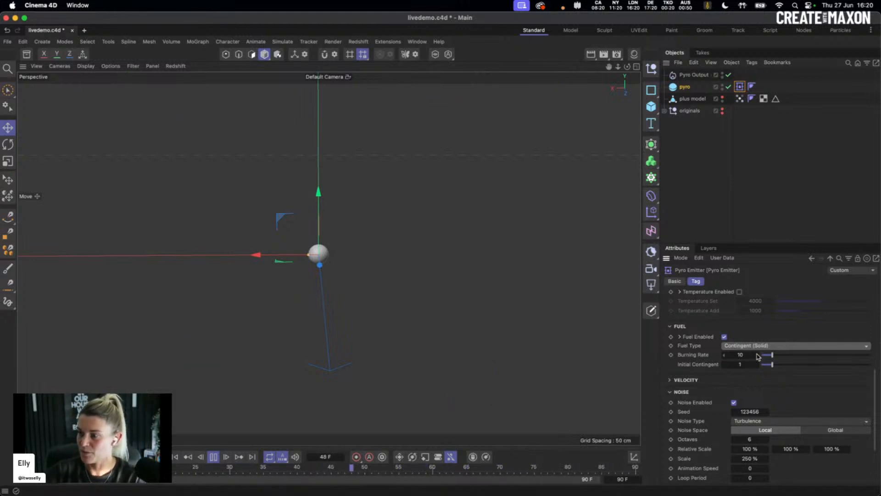
text(60)
key(Return)
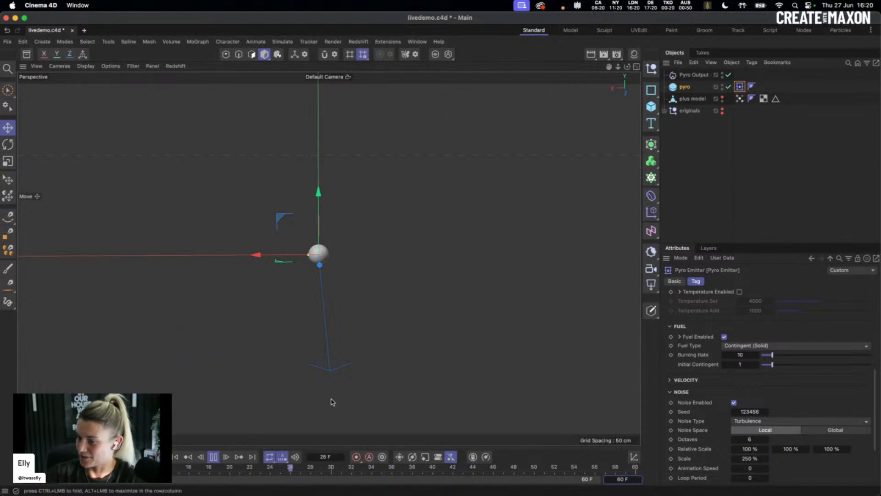
Set Ignition Temperature to -1 in the project's pyro Fuel Combustion settings and save the project
key(super+d)
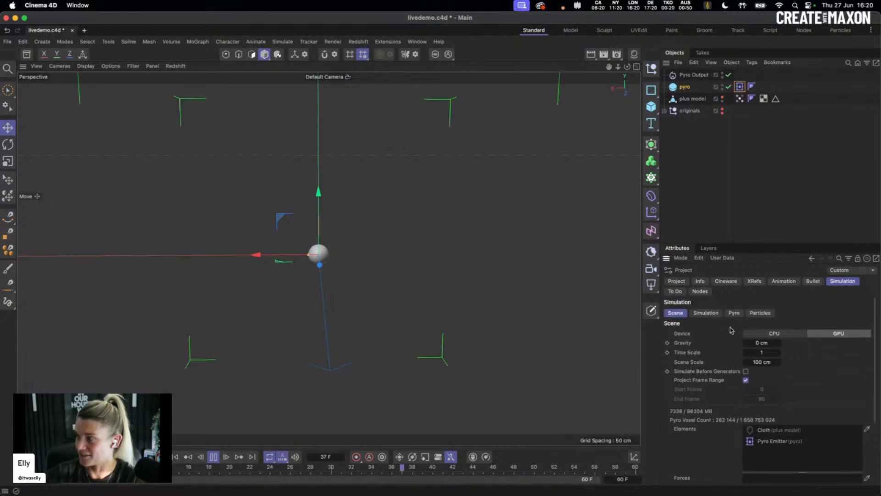
click(734, 312)
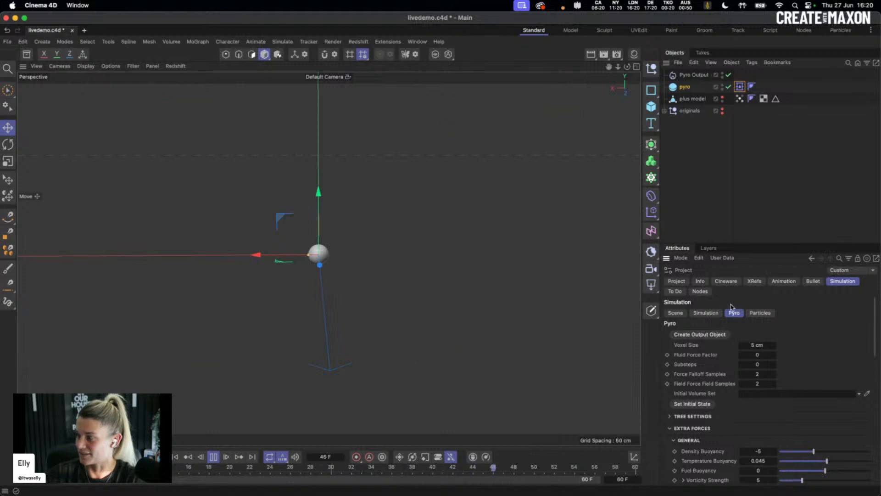
scroll(739, 317, down, 4)
scroll(736, 314, down, 5)
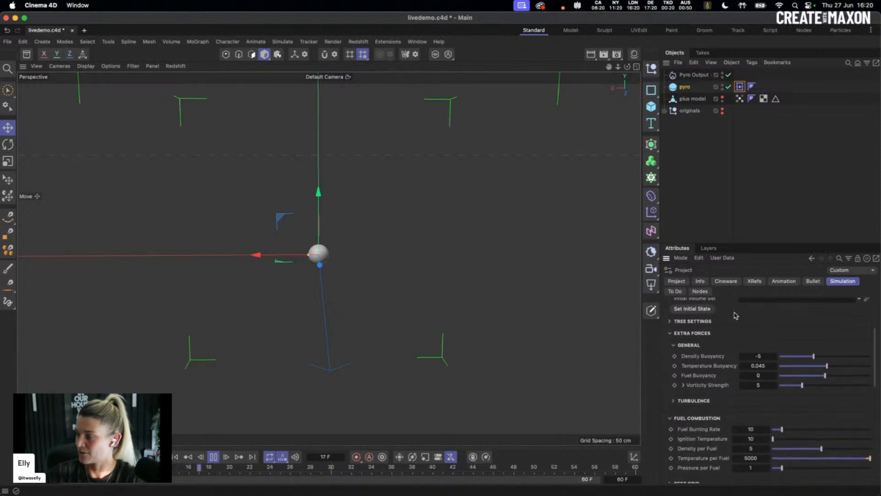
scroll(730, 369, down, 1)
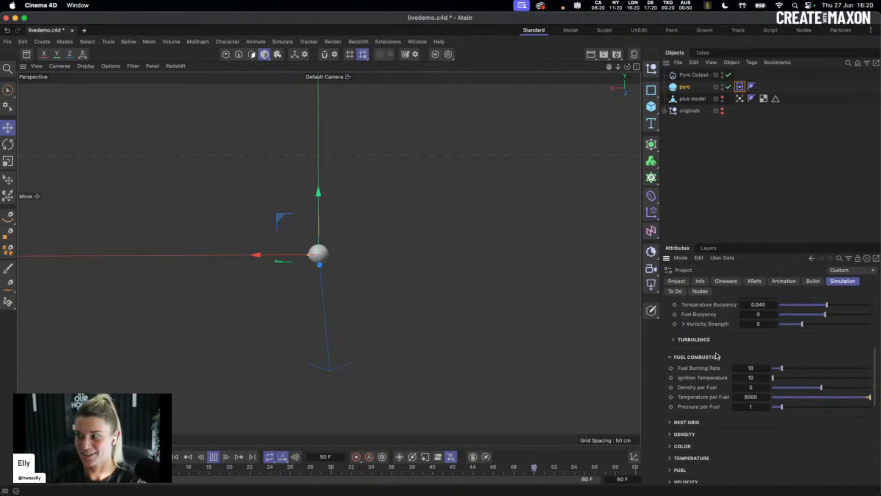
double_click(751, 377)
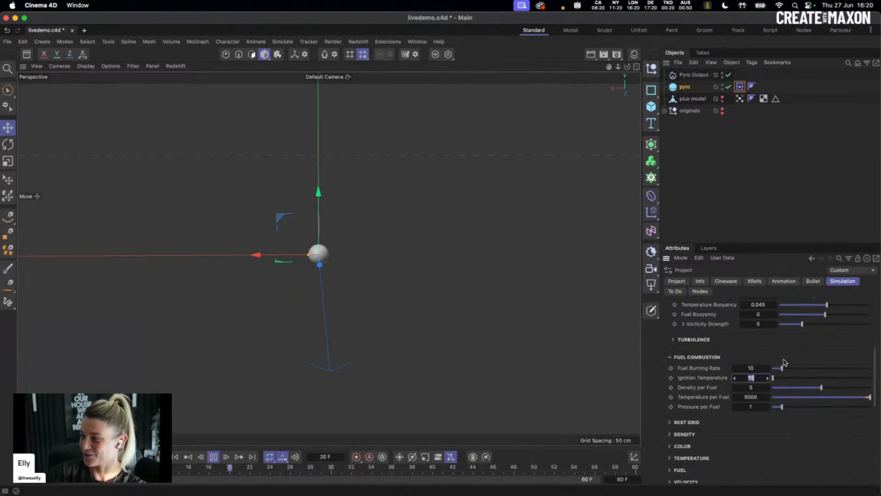
text(-1)
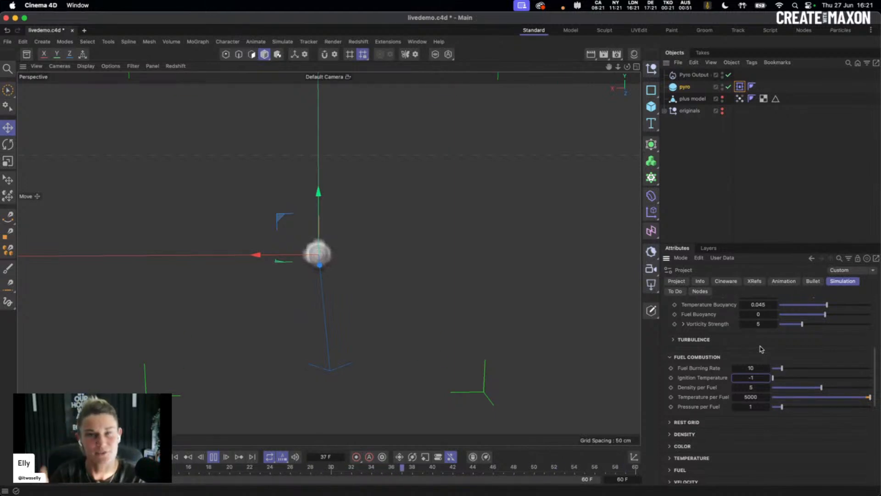
key(super+s)
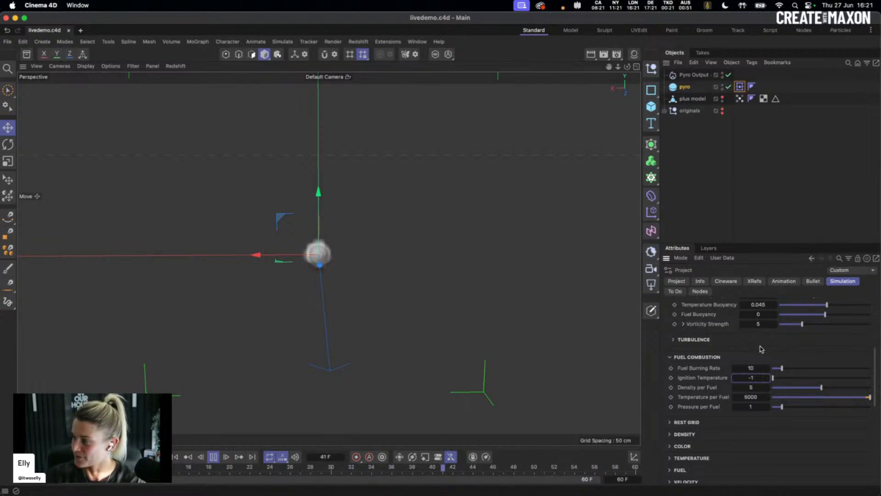
Set Temperature per Fuel to 0 and Pressure per Fuel to 10 in the Fuel Combustion settings
click(735, 397)
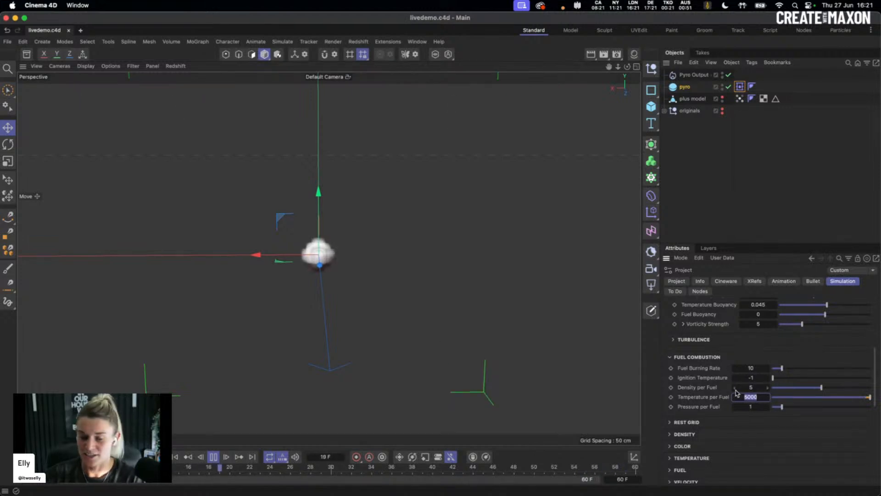
text(0)
key(Return)
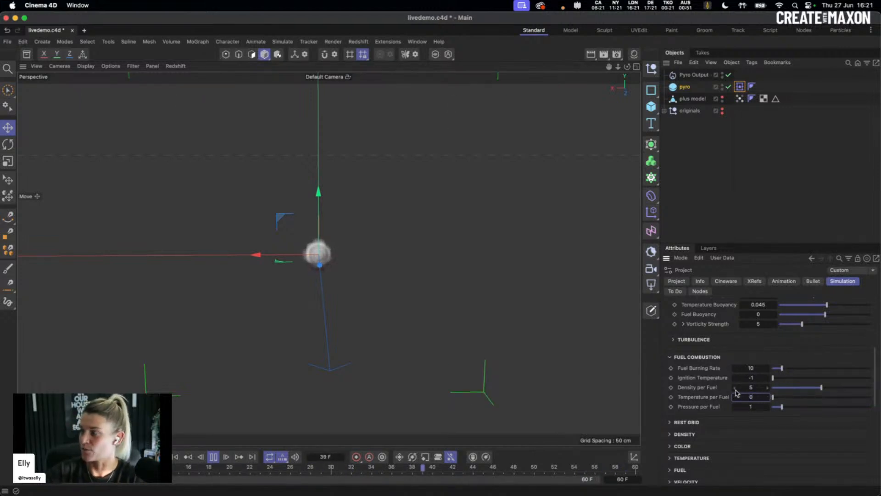
click(749, 407)
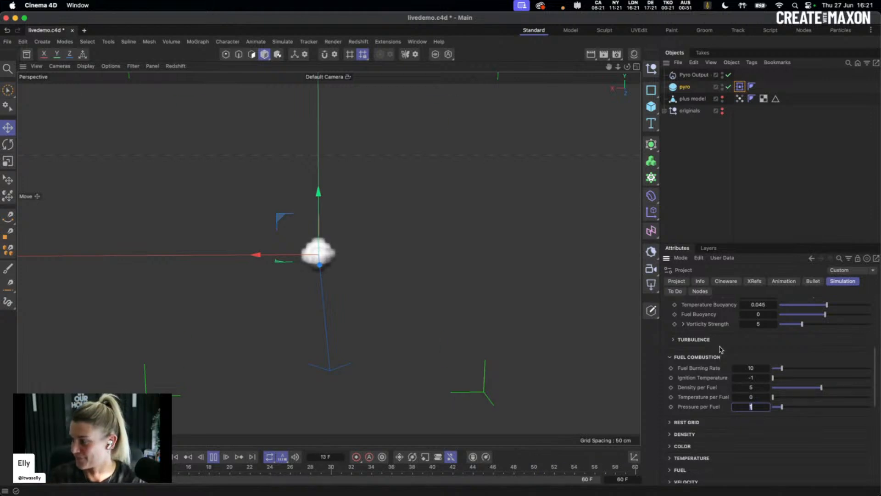
text(0)
key(Return)
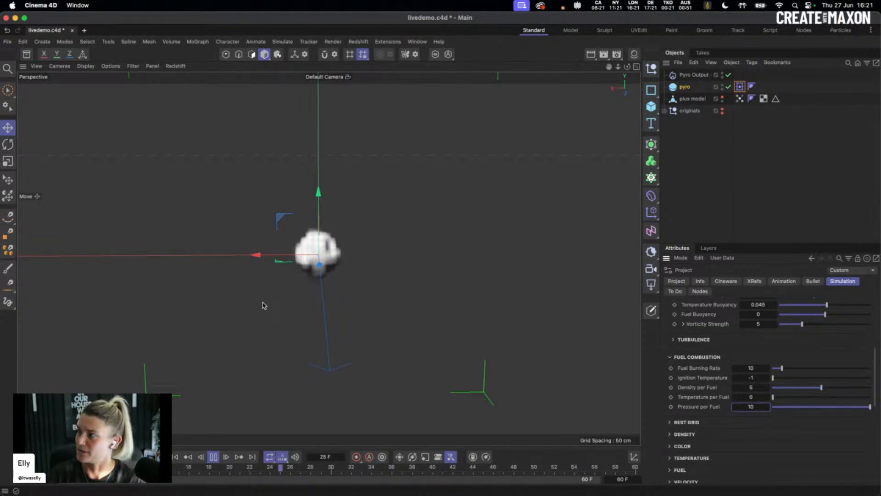
Set the Pyro Emitter tag's fuel Burning Rate to 50 and Initial Contingent to 50
click(741, 86)
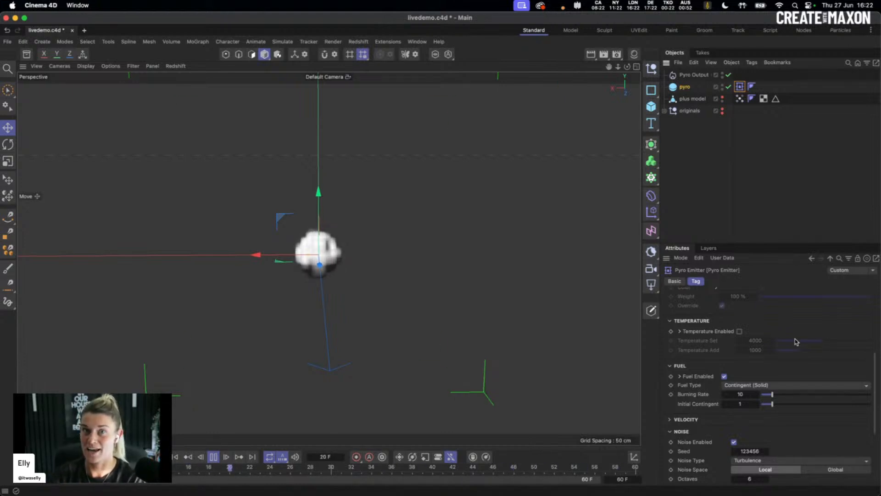
click(746, 394)
text(50)
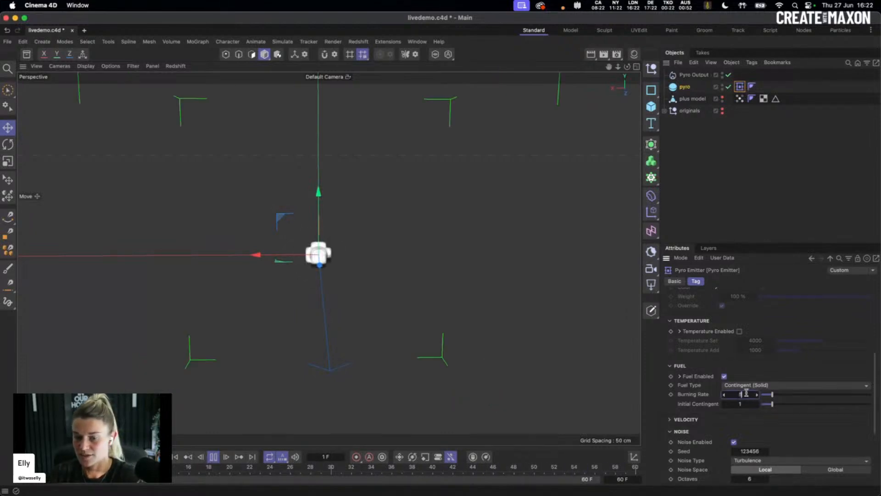
click(751, 404)
text(60)
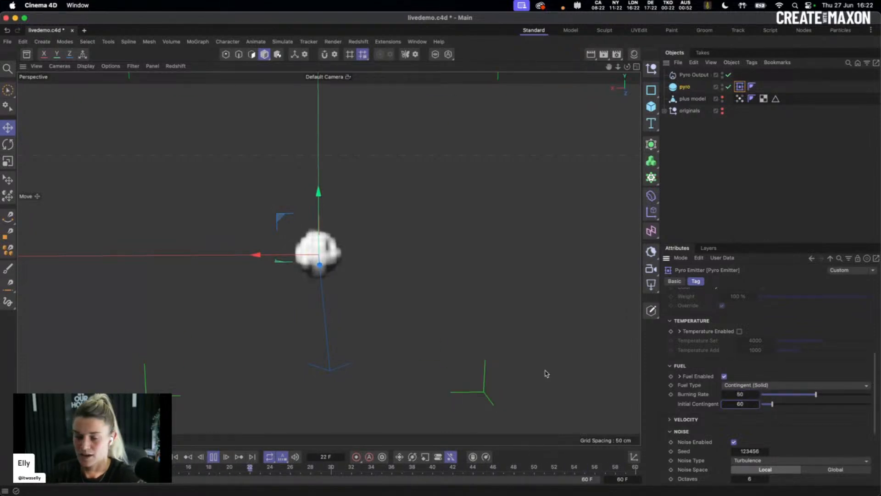
key(Return)
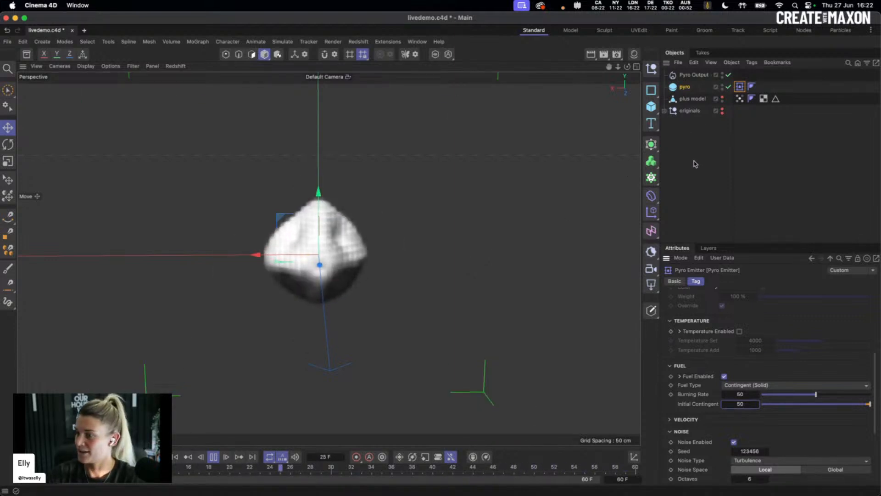
Set the project's Fuel Burning Rate to 100 and Density per Fuel to 0.1, and restart the simulation
key(ctrl+d)
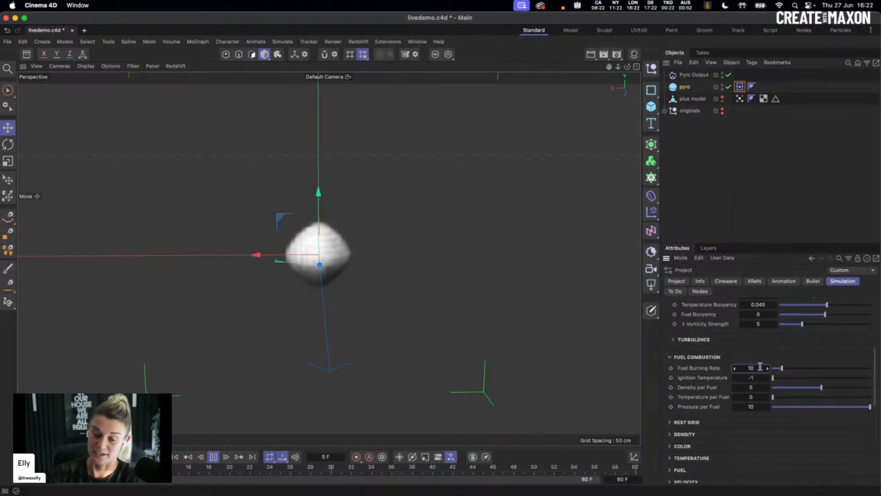
text(0)
key(Return)
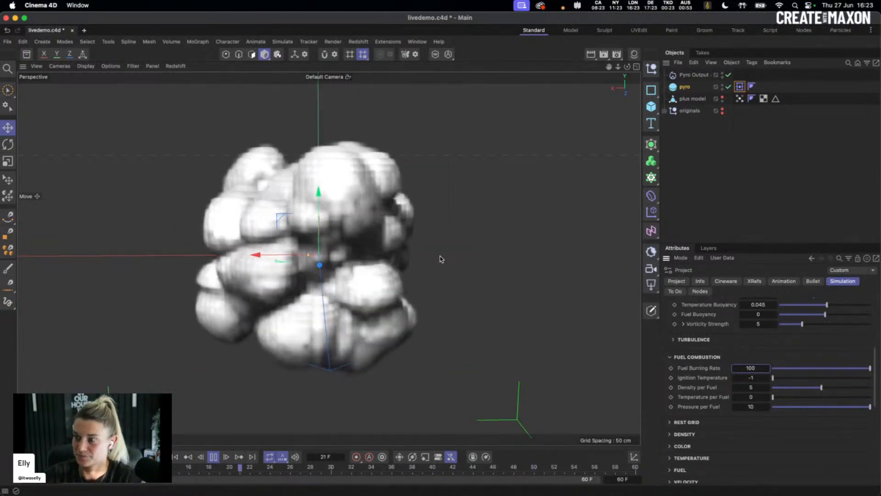
mouse_move(441, 256)
alt+mouse_down()
mouse_move(421, 260)
mouse_move(457, 263)
mouse_move(420, 262)
alt+mouse_up()
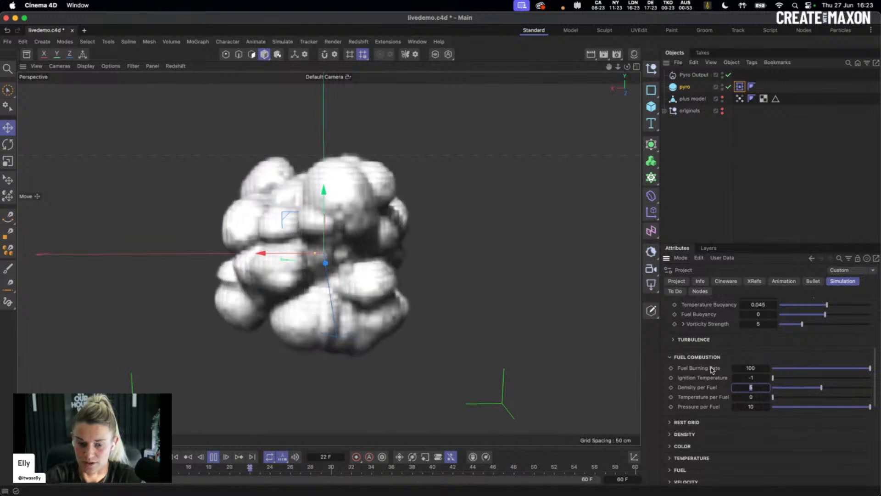
text(0.1)
key(Return)
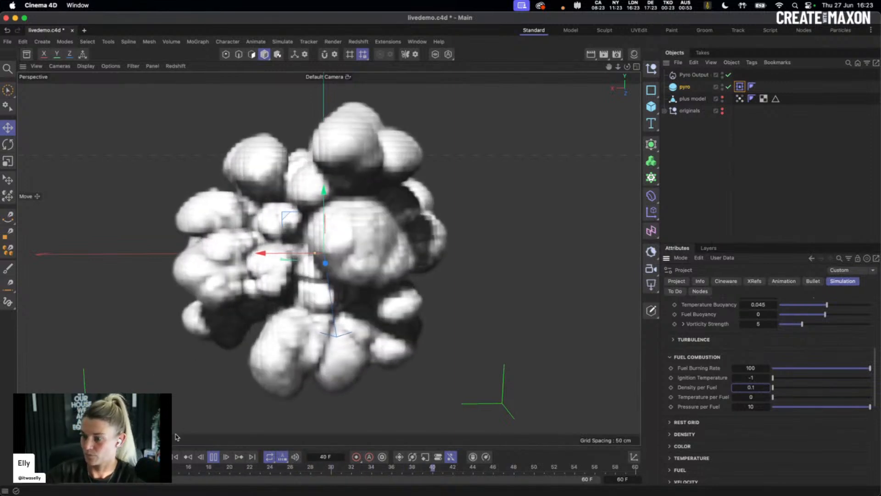
click(177, 458)
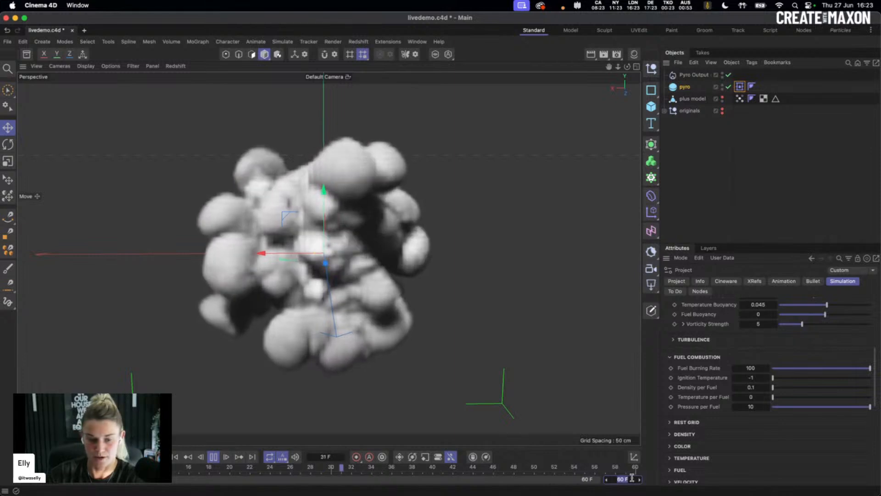
Extend the timeline to 120 frames and play the pyro simulation, pausing it at frame 23
drag(632, 478, 641, 478)
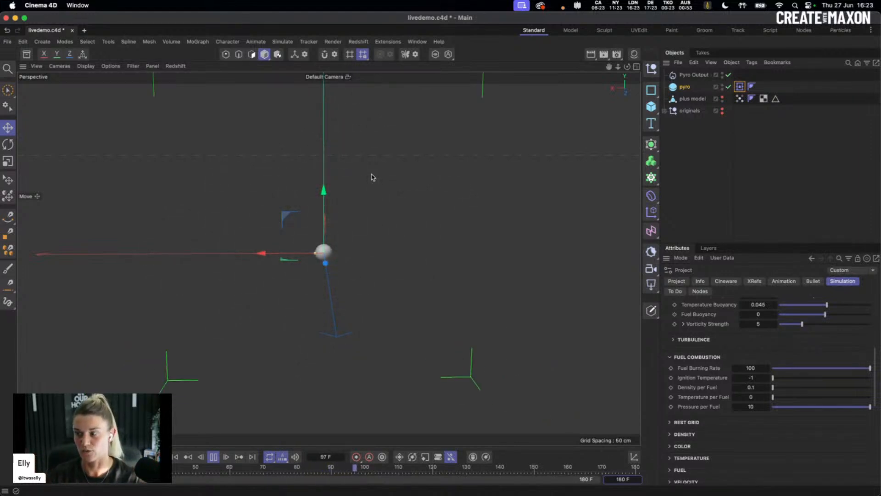
click(214, 456)
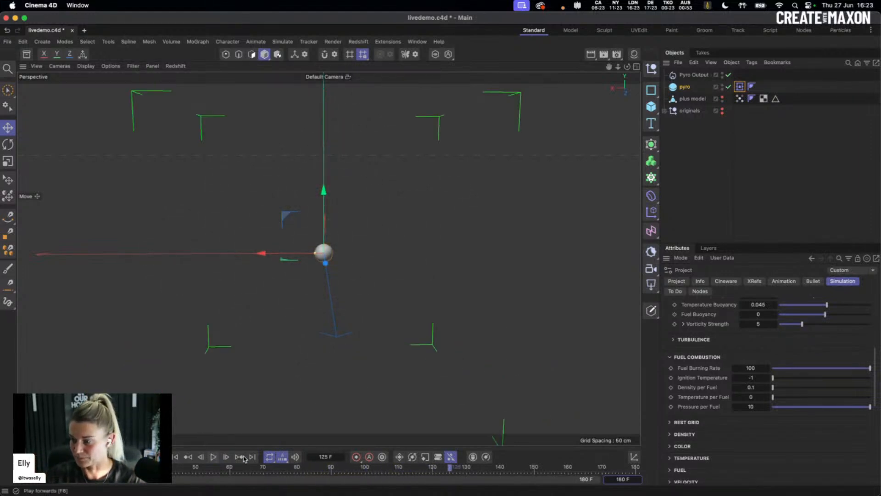
double_click(619, 479)
text(12)
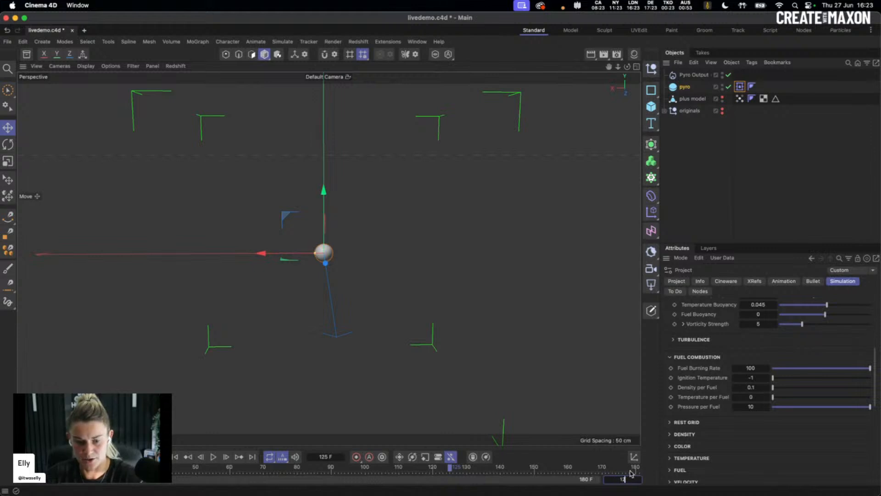
text(0)
key(Return)
click(214, 456)
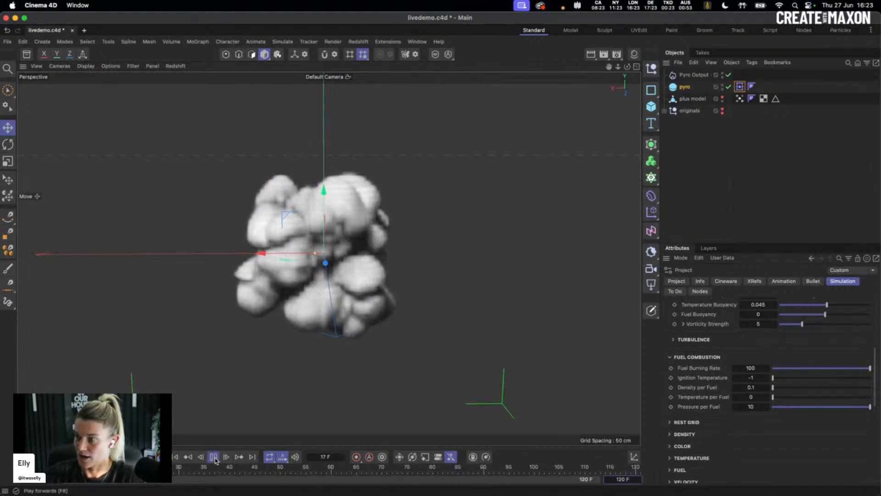
click(214, 457)
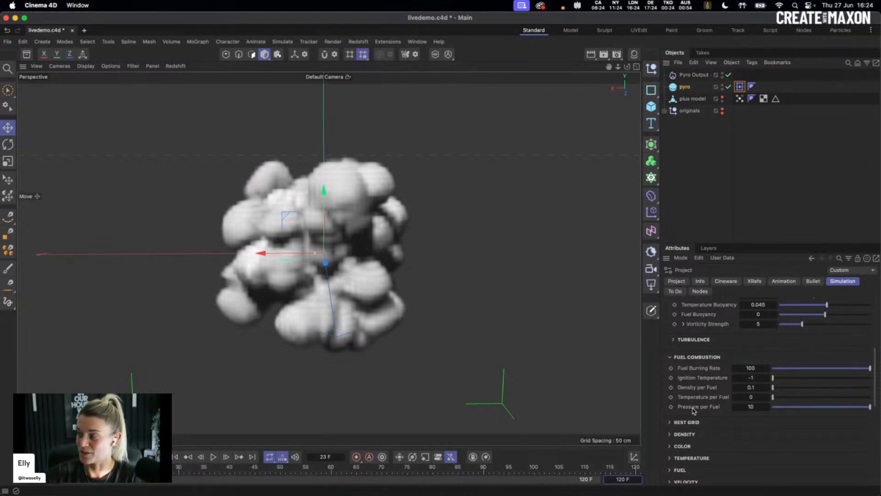
Set the project's Relative Density Dissipation to 20% and Absolute Density Dissipation to 0.1
scroll(762, 298, up, 8)
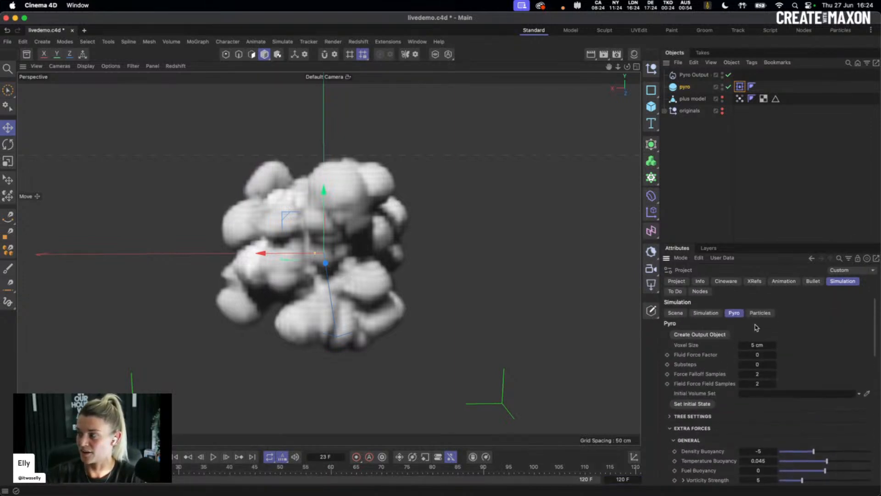
scroll(691, 377, down, 10)
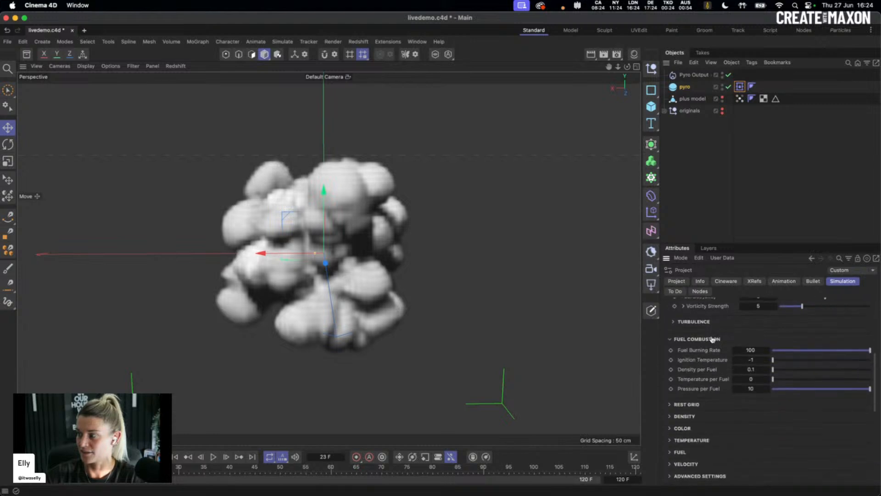
click(687, 363)
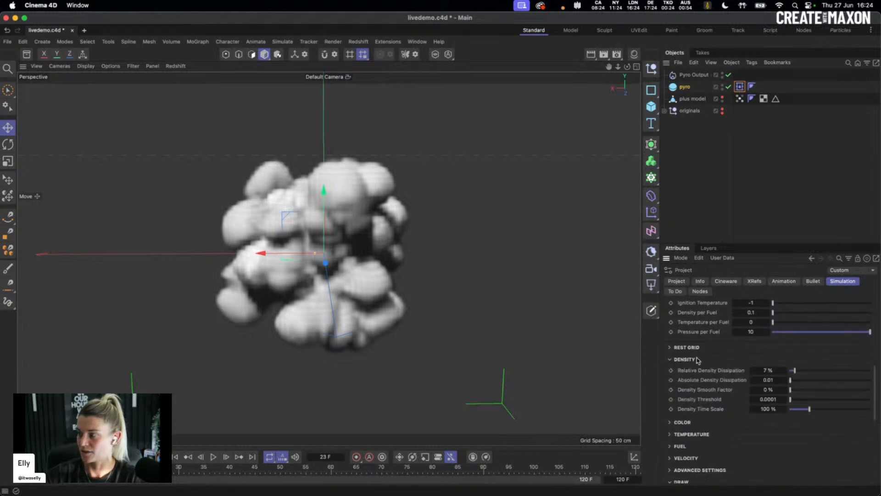
scroll(686, 364, down, 2)
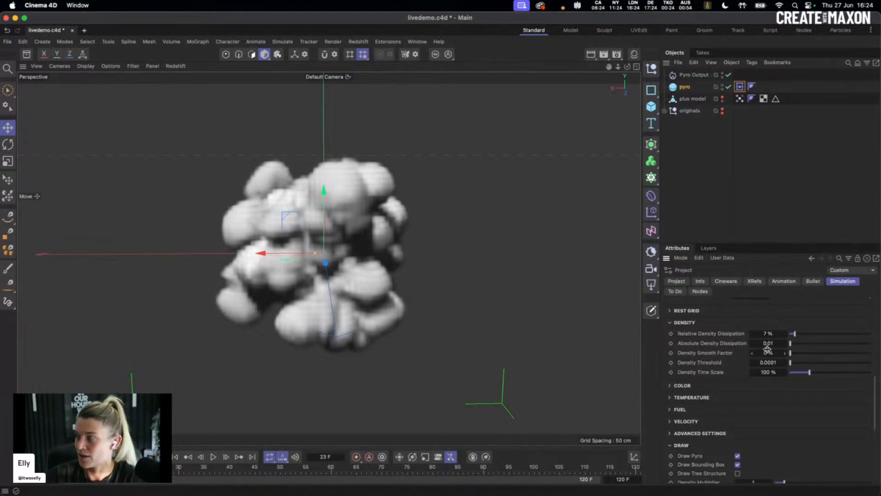
click(775, 334)
text(20)
key(Tab)
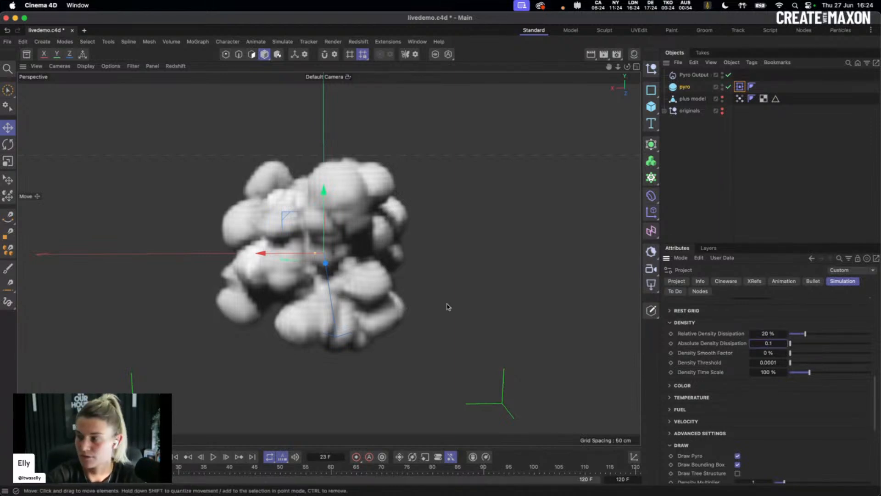
Play the pyro simulation from the first frame to check the smoke dissipation, stop it and return to frame 0
click(175, 457)
click(213, 457)
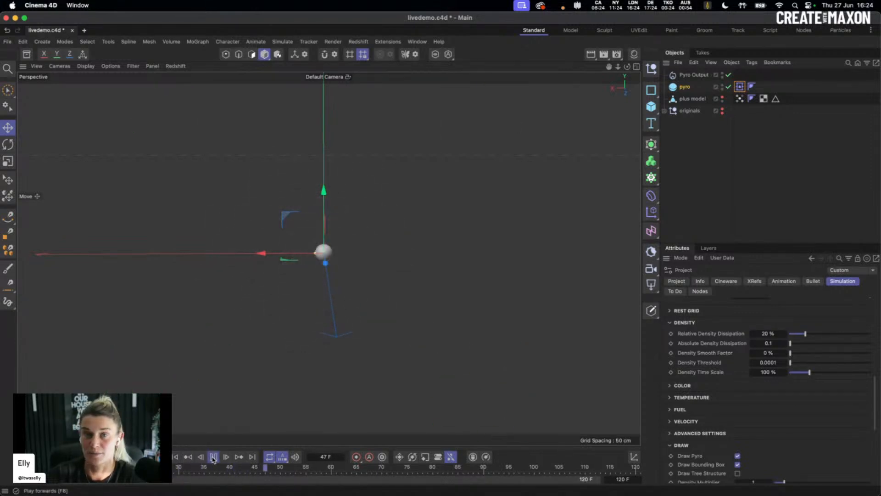
click(213, 457)
click(175, 457)
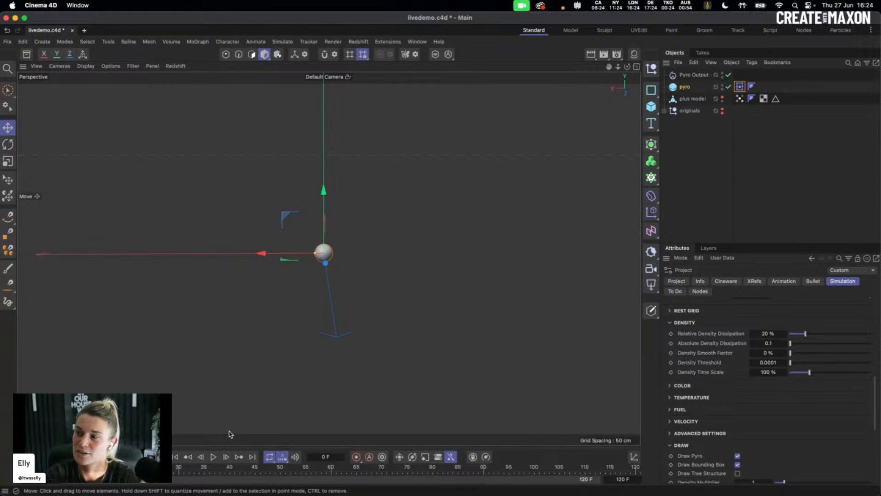
Set the project's Relative Density Dissipation to 5% and Absolute Density Dissipation to 0.01
click(775, 334)
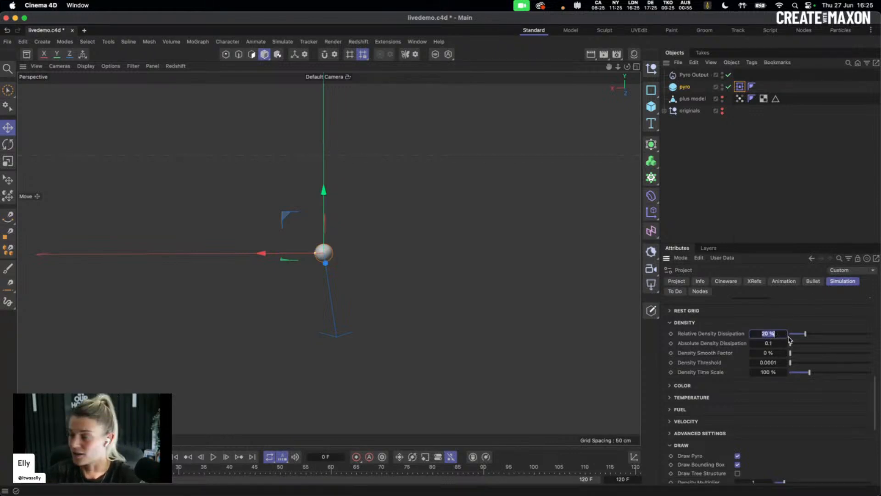
text(5)
click(773, 343)
text(0.01)
Play the pyro simulation to check the slower dissipation, stop it near the end and return to frame 0
click(213, 458)
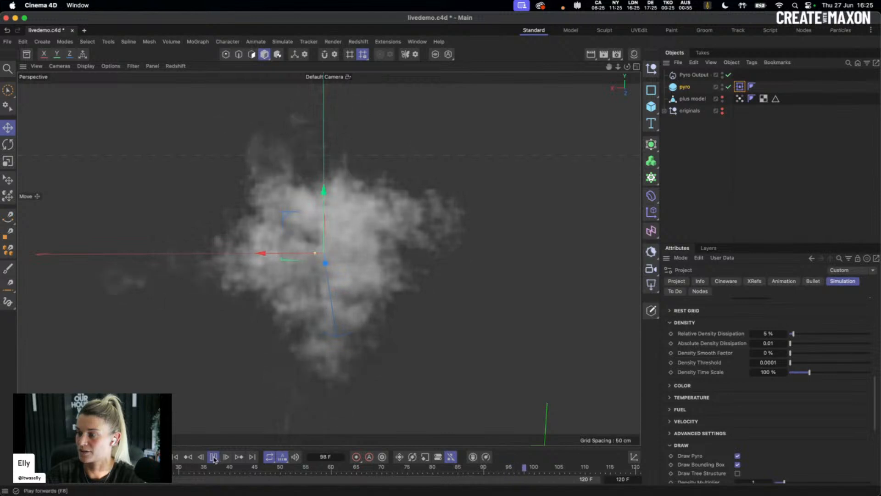
click(212, 457)
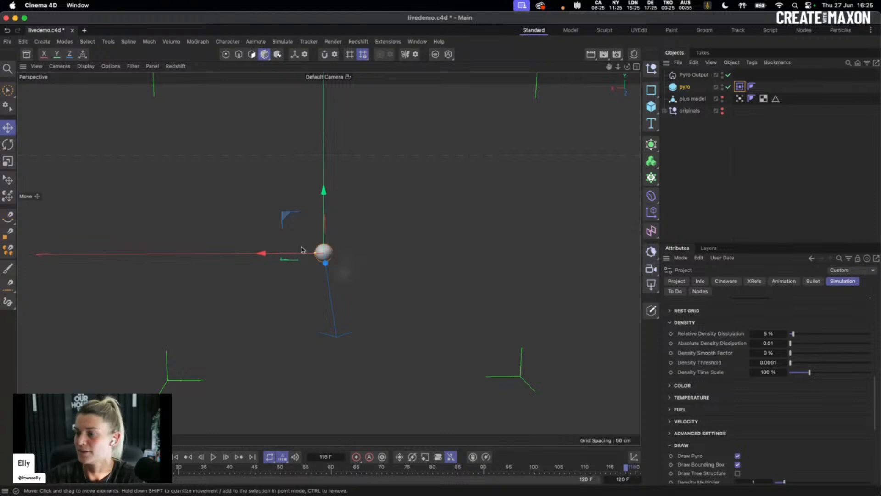
click(176, 456)
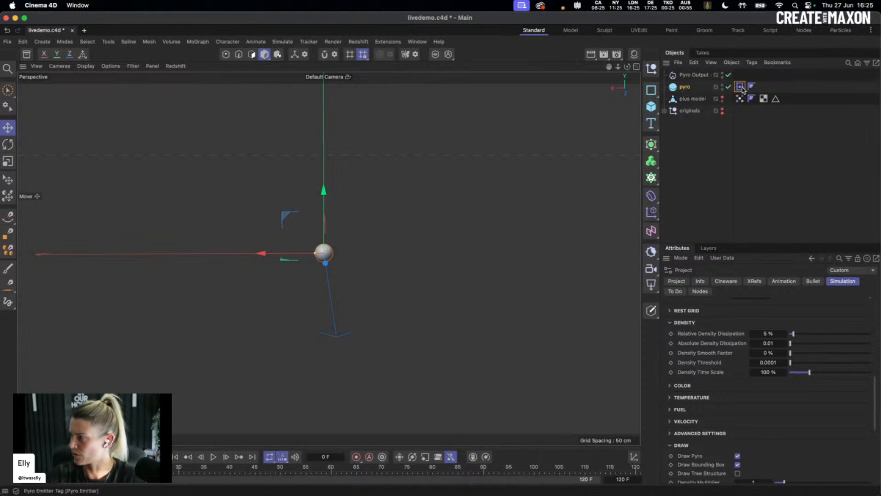
Set the project's pyro Voxel Size to 2 cm and save the project
scroll(733, 381, up, 15)
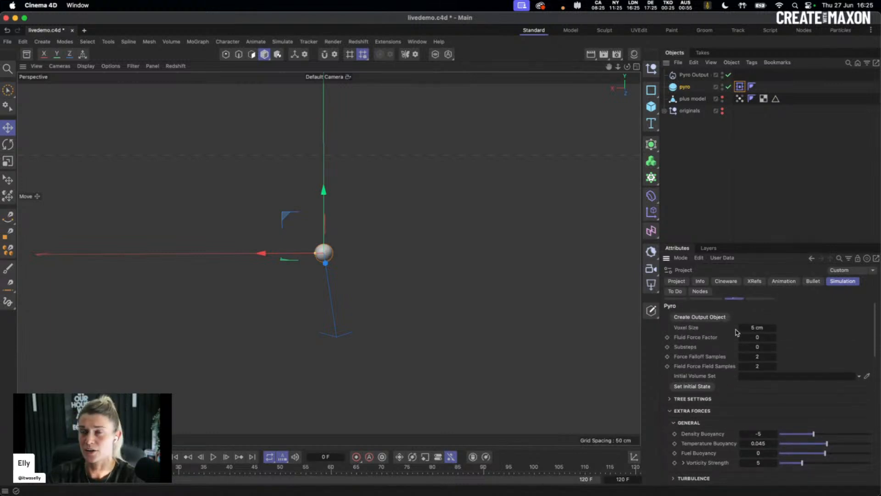
scroll(711, 339, up, 1)
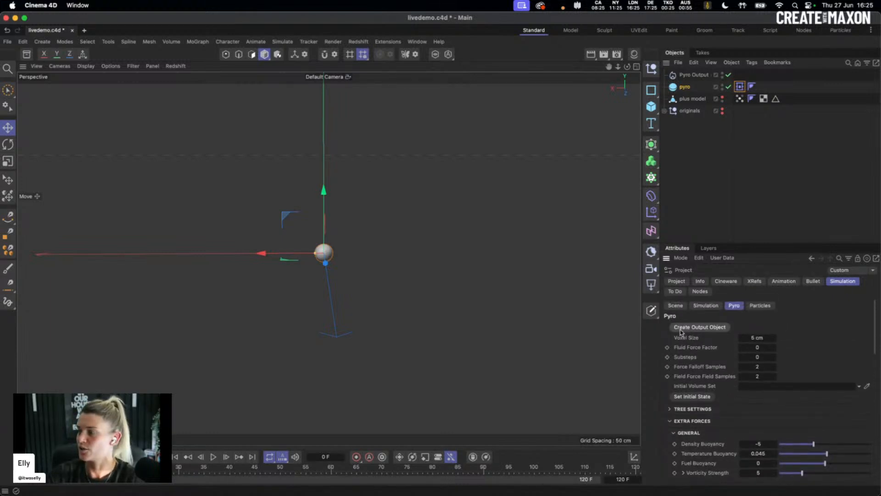
double_click(755, 338)
text(2)
key(Return)
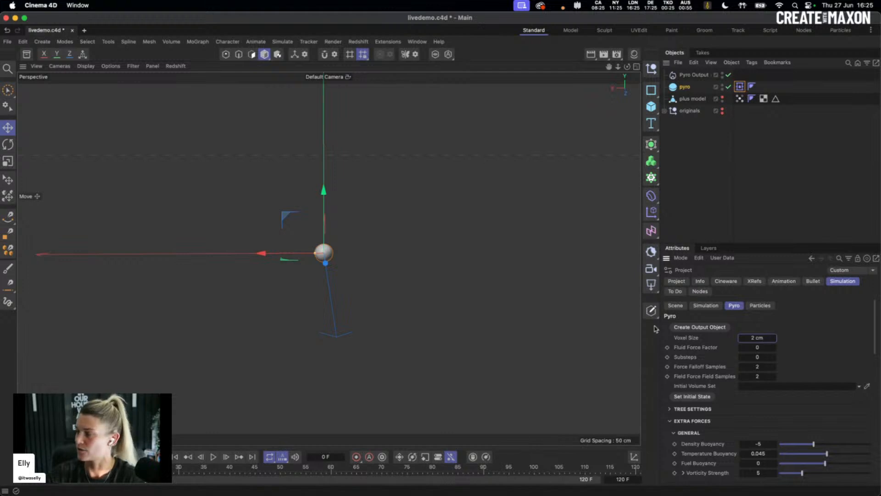
key(super+s)
Play the explosion at the finer voxel resolution, stop it at frame 39 and return to frame 0
click(213, 456)
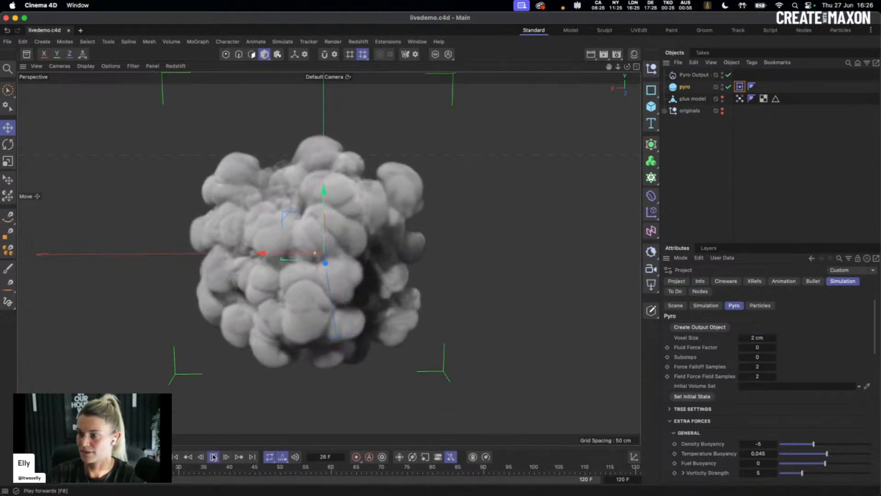
click(214, 457)
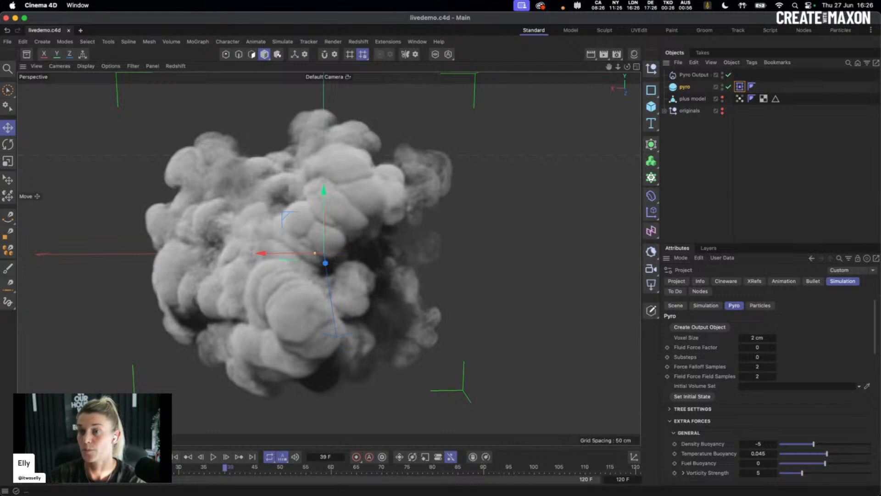
click(174, 456)
Restore the pyro Voxel Size to 5 cm
click(763, 338)
text(5)
key(Return)
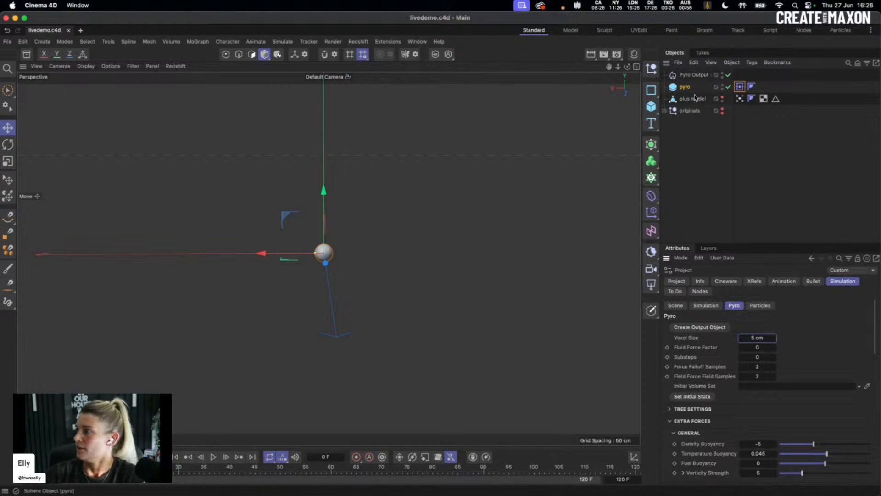
Make the plus model visible, preview the pyro simulation together with it and return to frame 0
click(723, 97)
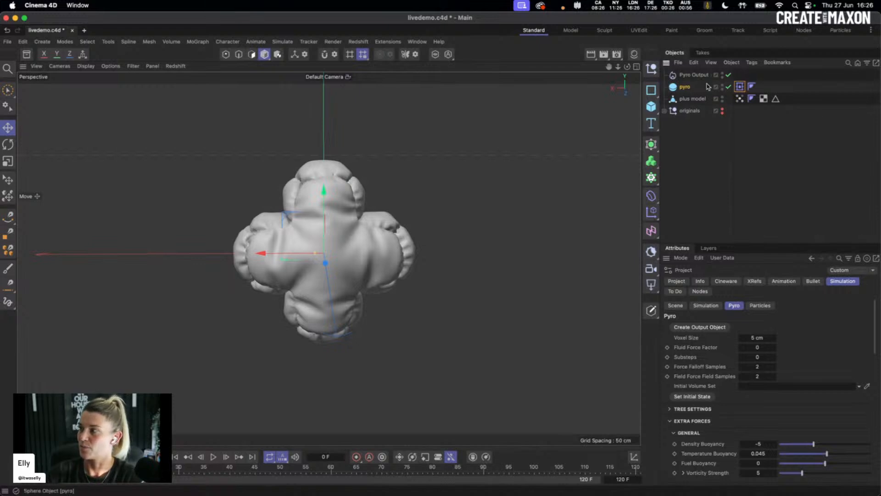
click(214, 457)
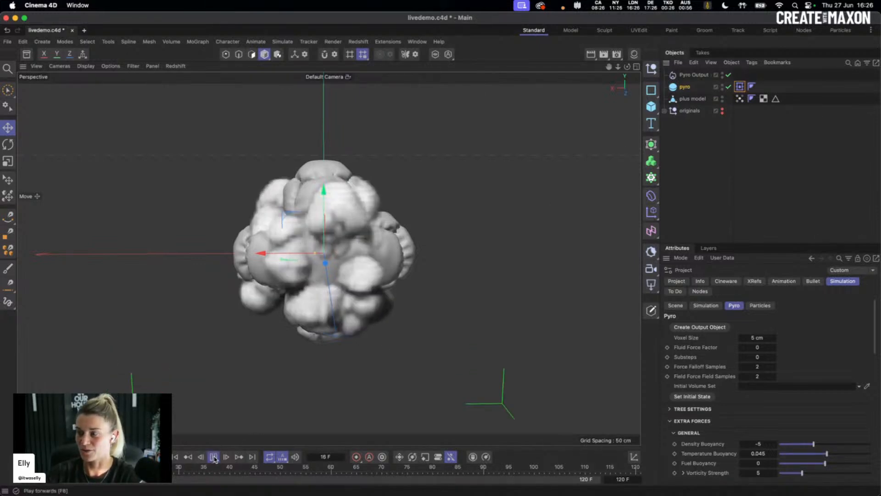
click(214, 457)
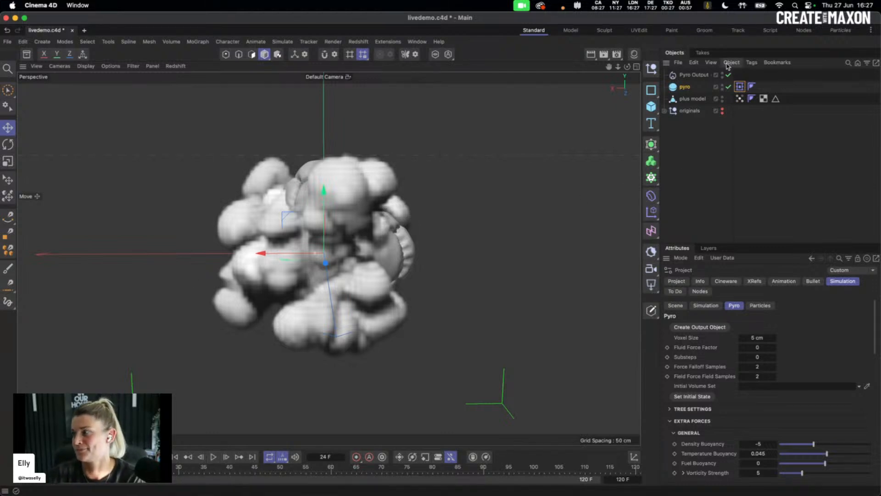
key(shift+f)
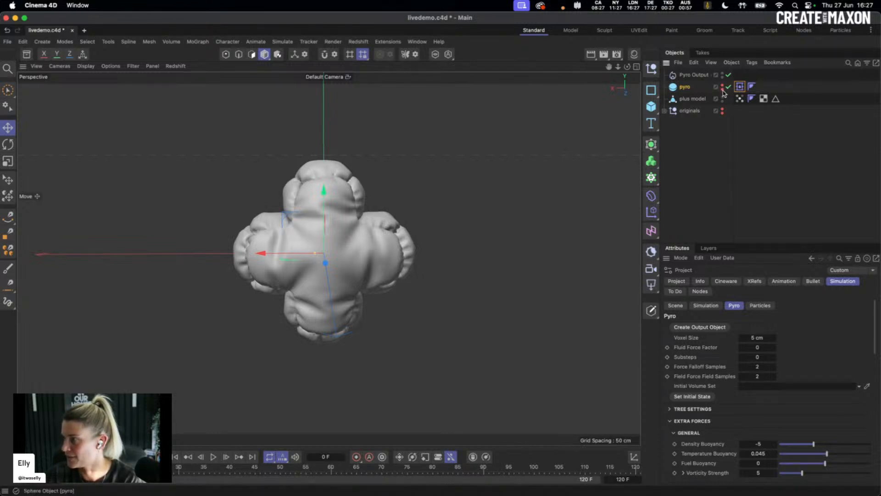
Add a Cloth simulation tag to the plus model
right_click(693, 101)
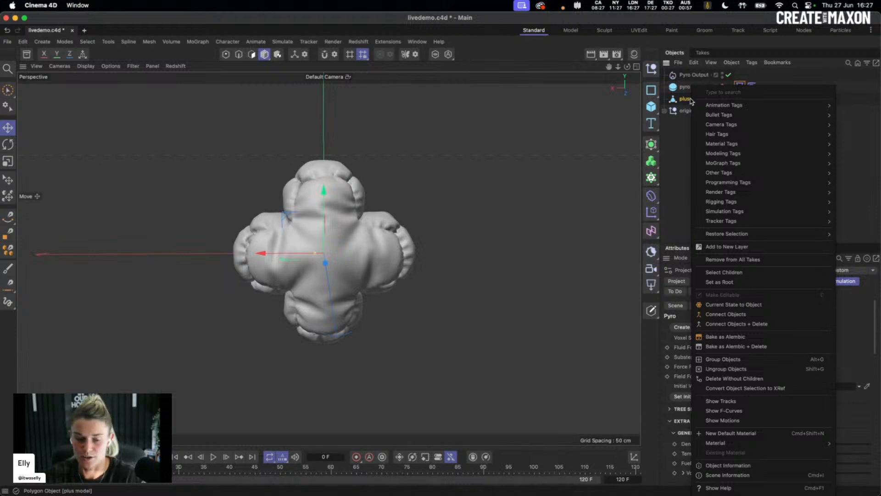
text(clo)
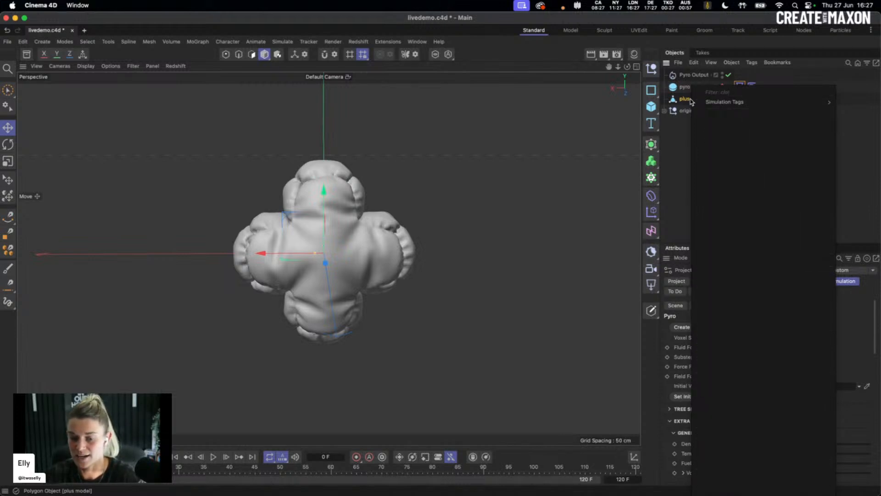
mouse_move(749, 103)
click(849, 103)
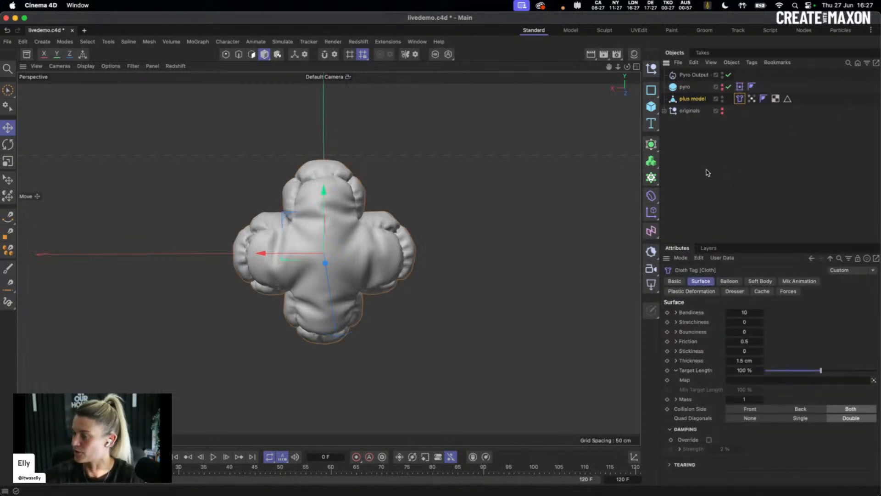
Play the simulation to check how the cloth plus model reacts to the pyro, stop it and return to frame 0
click(214, 458)
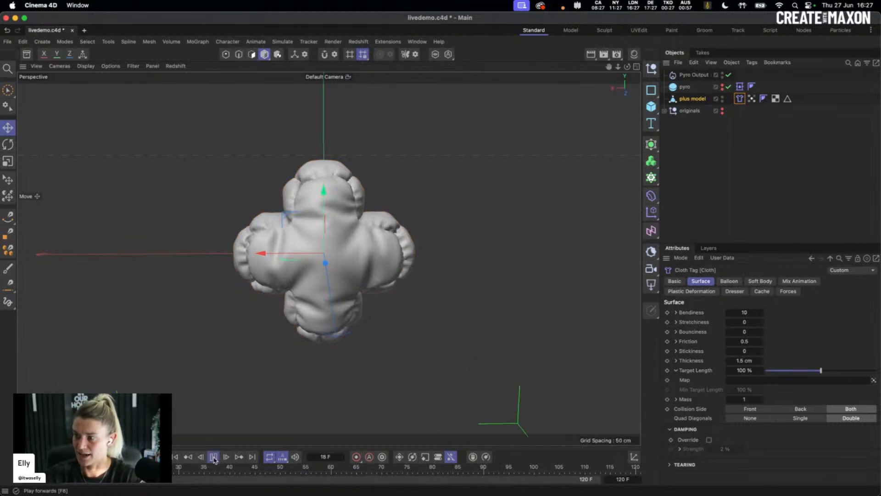
click(214, 457)
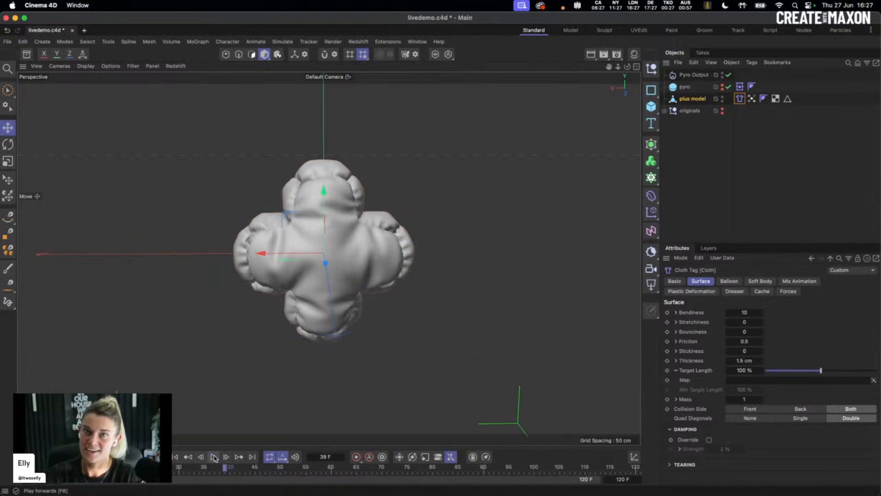
click(177, 458)
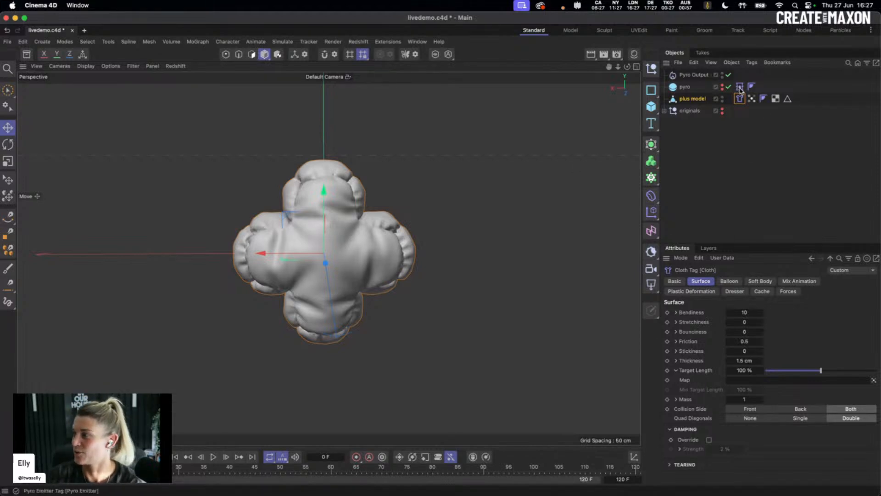
Set the project's pyro Fluid Force Factor to 10, preview its effect on the cloth and return to frame 0
key(super+d)
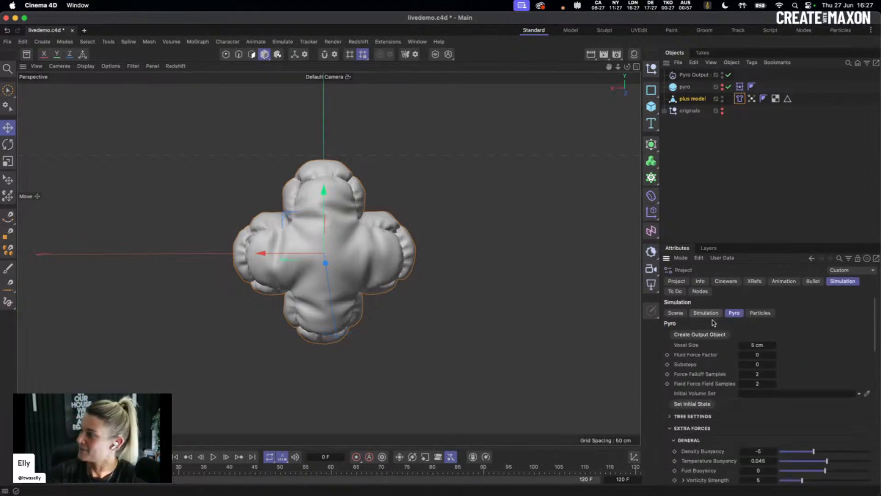
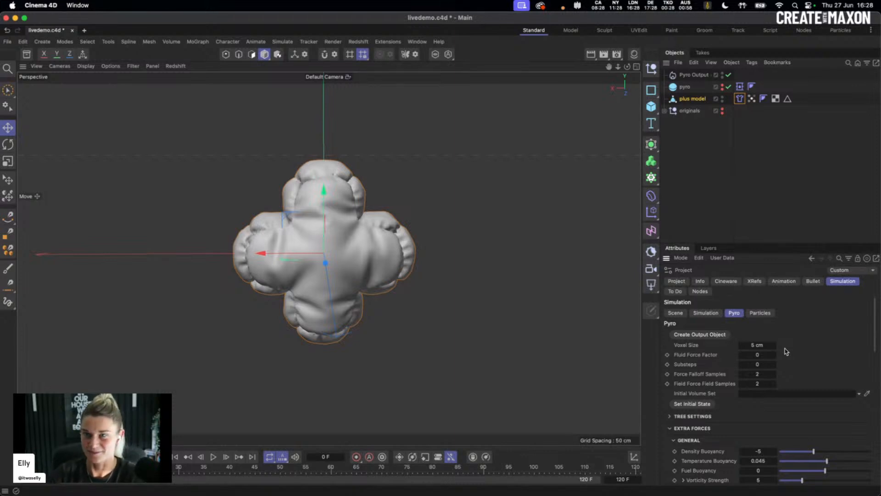
click(757, 354)
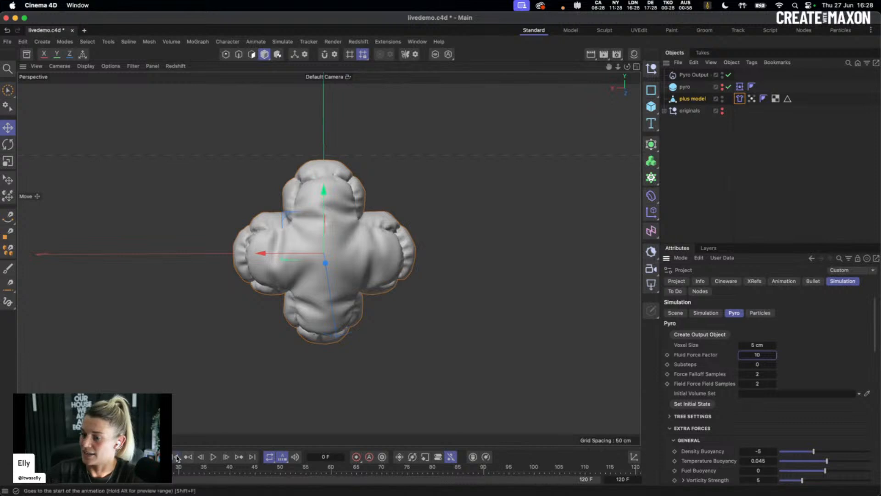
click(214, 457)
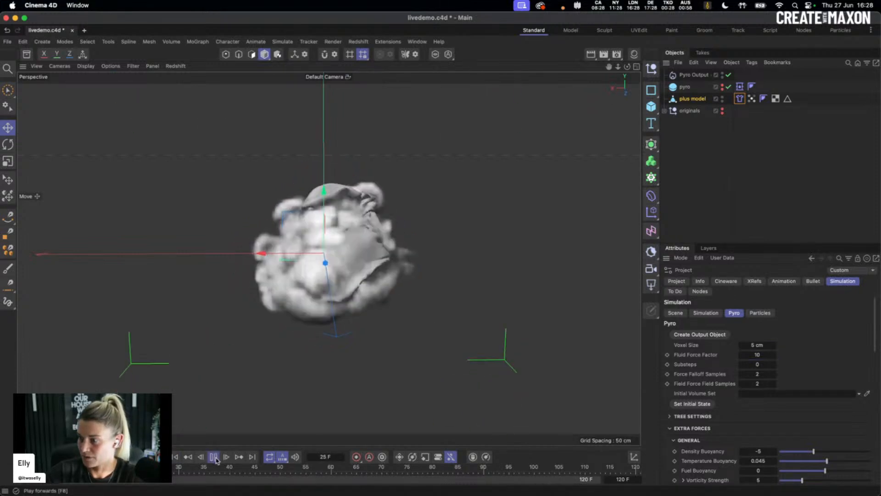
click(214, 457)
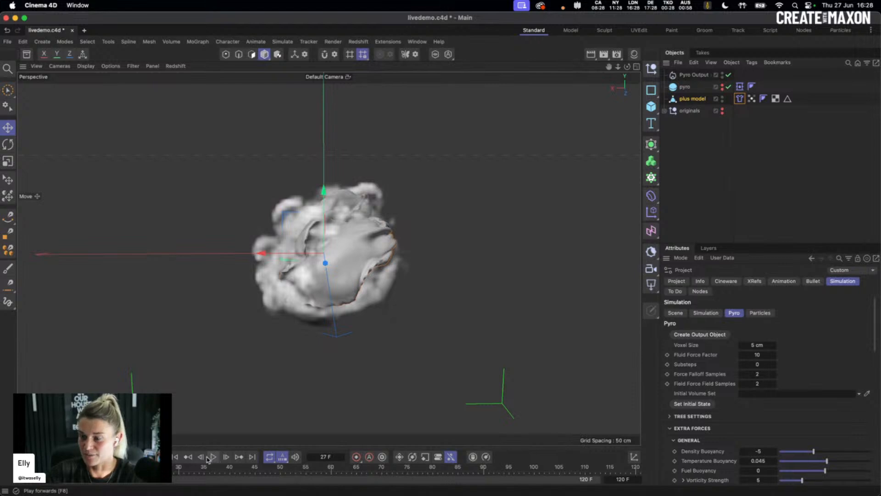
click(175, 457)
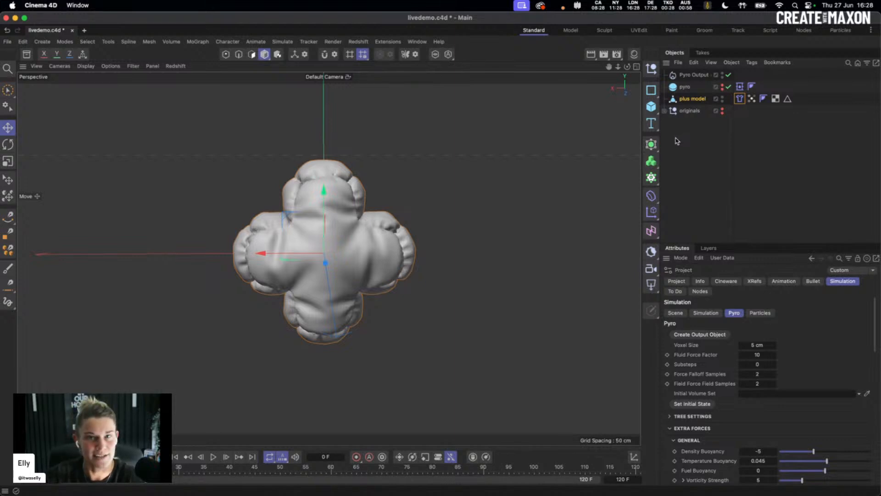
Turn off Draw Pyro and Draw Bounding Box in the project's pyro draw settings
scroll(756, 338, down, 3)
scroll(755, 339, down, 4)
scroll(718, 386, down, 6)
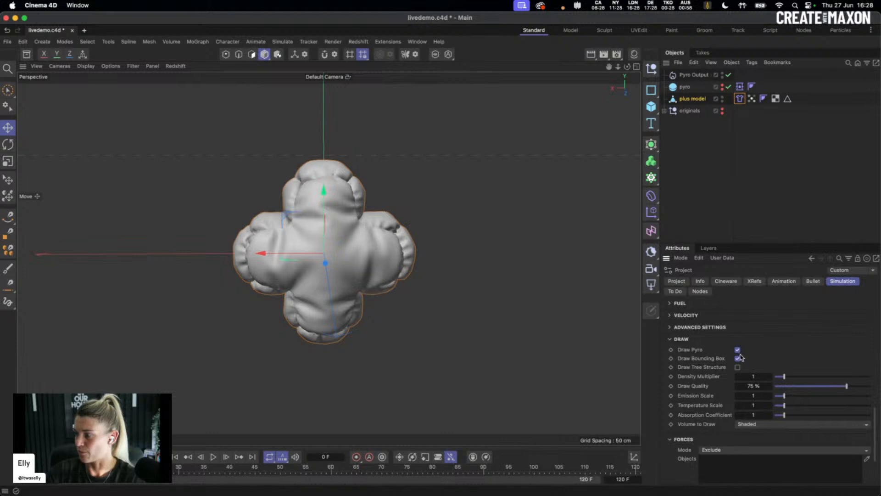
click(738, 358)
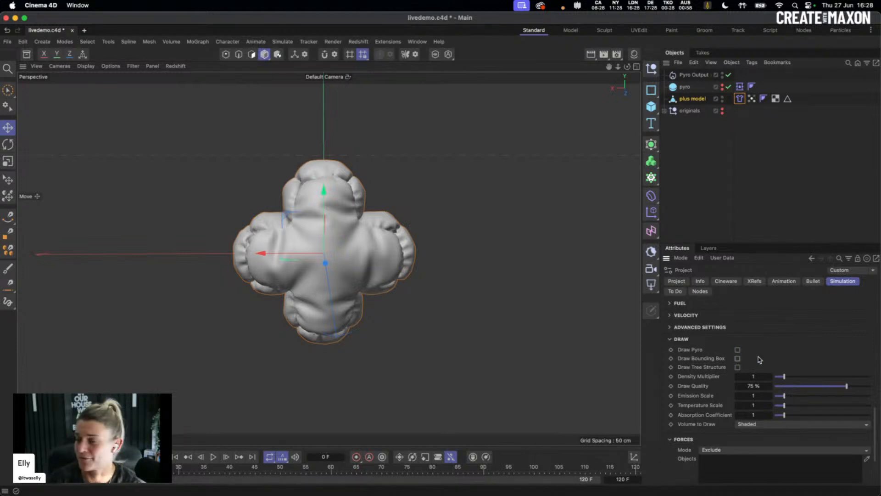
Preview the cloth deformation without the pyro display, return to frame 0 and save the project
click(214, 457)
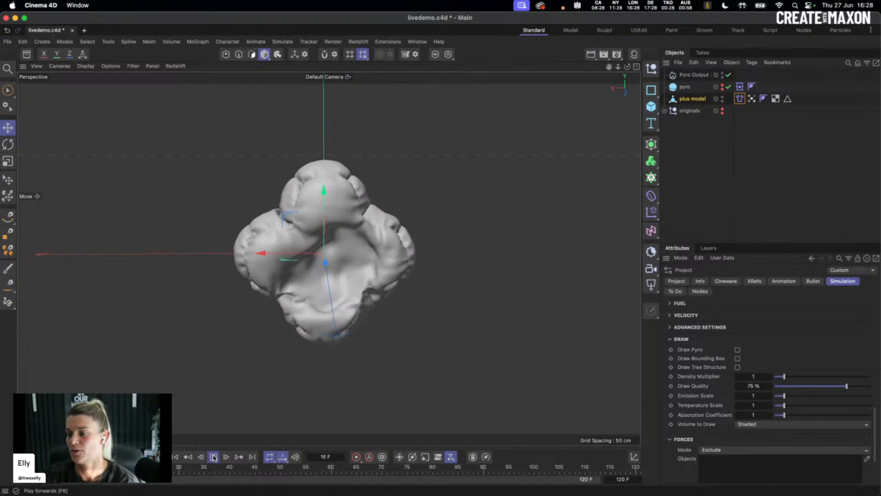
click(214, 457)
click(177, 457)
key(super+s)
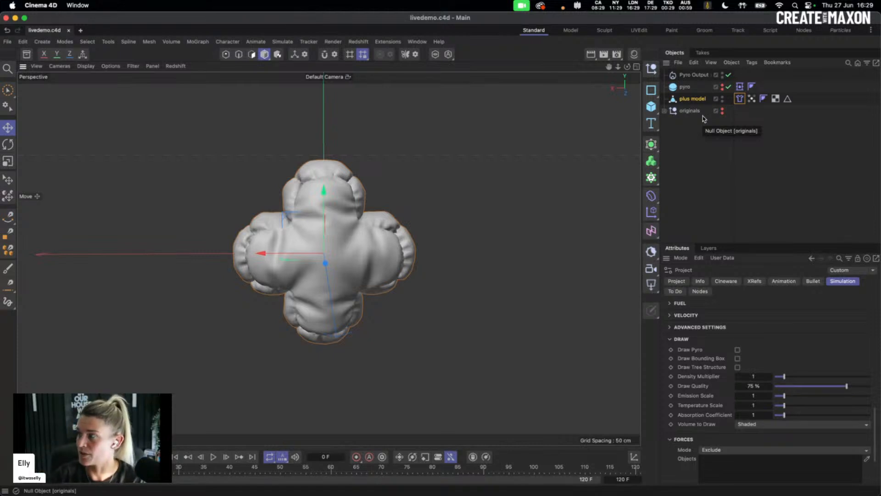
Enable Cloth Tearing on the plus model's Cloth tag and play the simulation to test the tearing
click(739, 99)
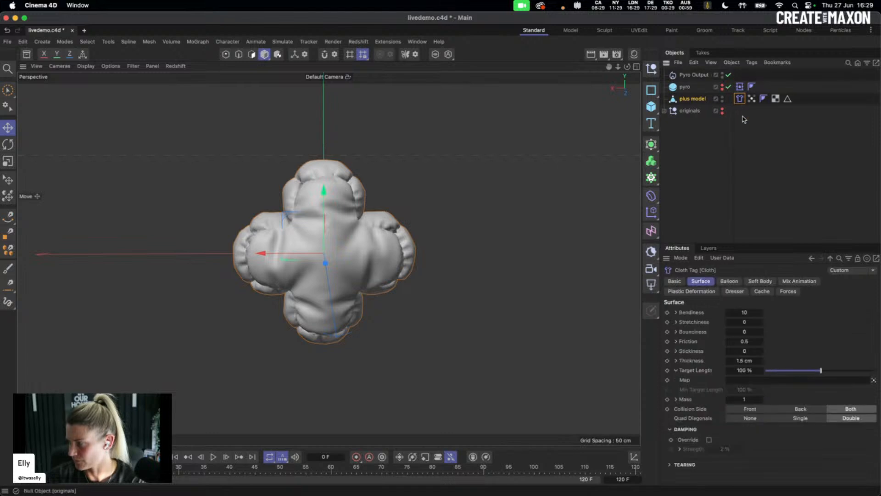
click(671, 465)
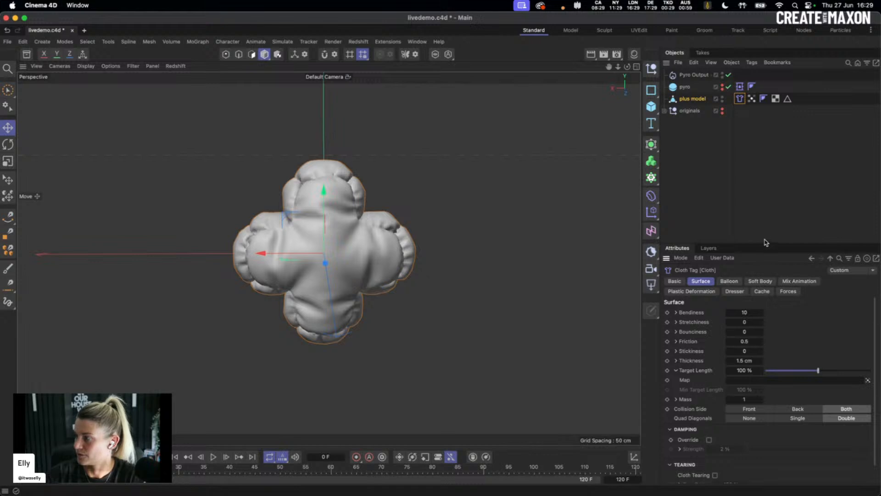
drag(752, 245, 743, 180)
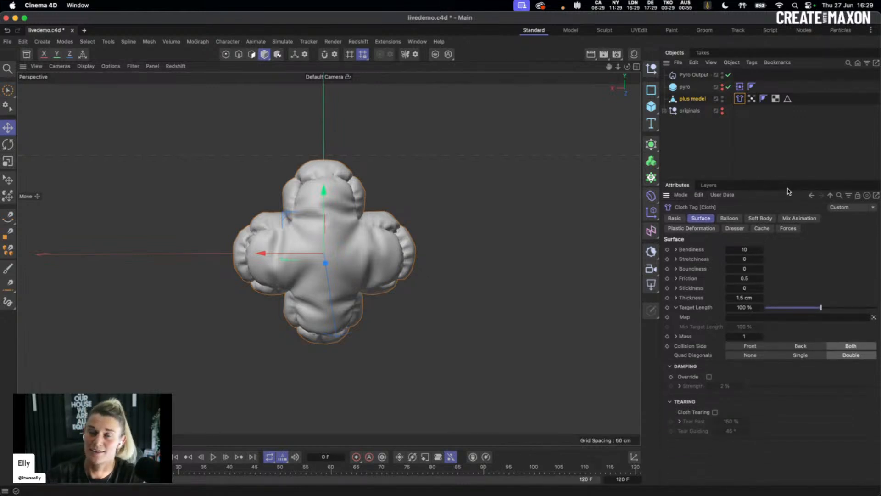
click(715, 413)
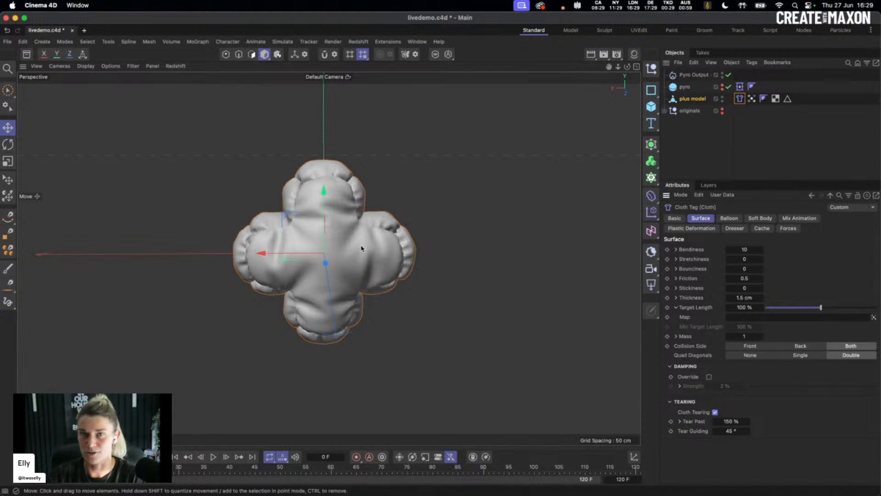
click(214, 457)
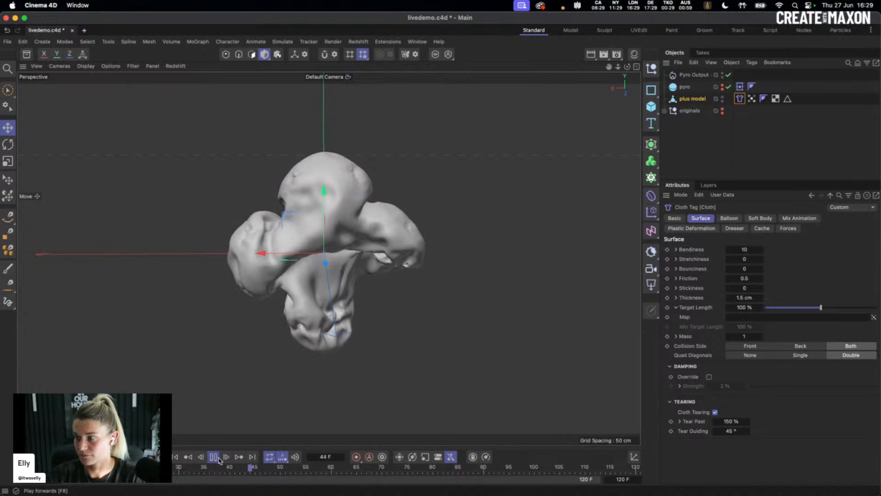
Set the Cloth tag's Tear Past to 101%, preview the tearing and return to frame 0
click(214, 458)
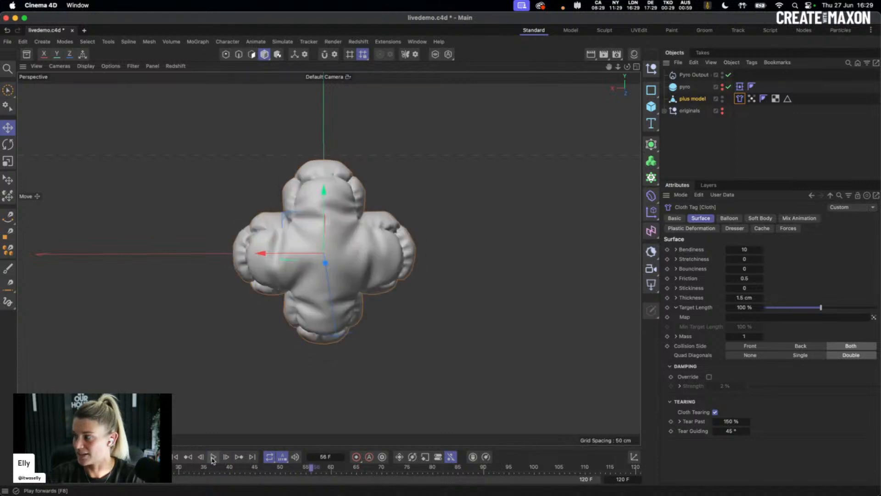
click(176, 457)
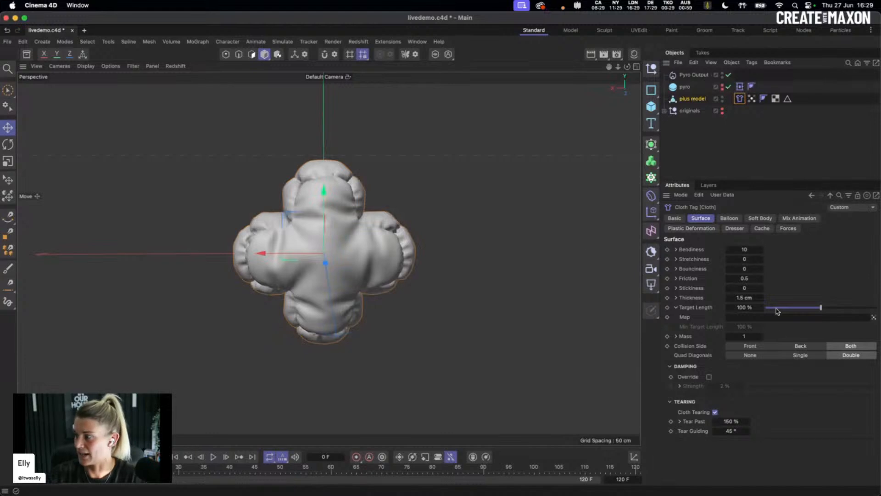
click(680, 422)
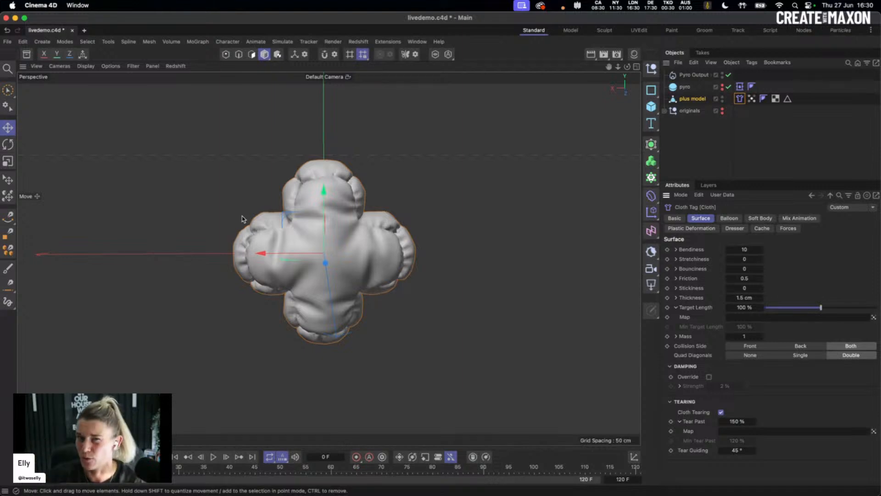
double_click(737, 421)
text(101)
key(Return)
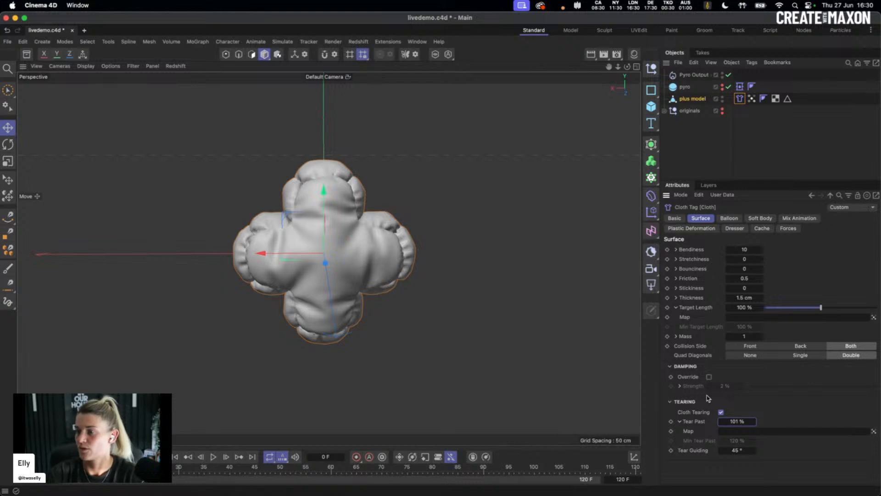
click(214, 457)
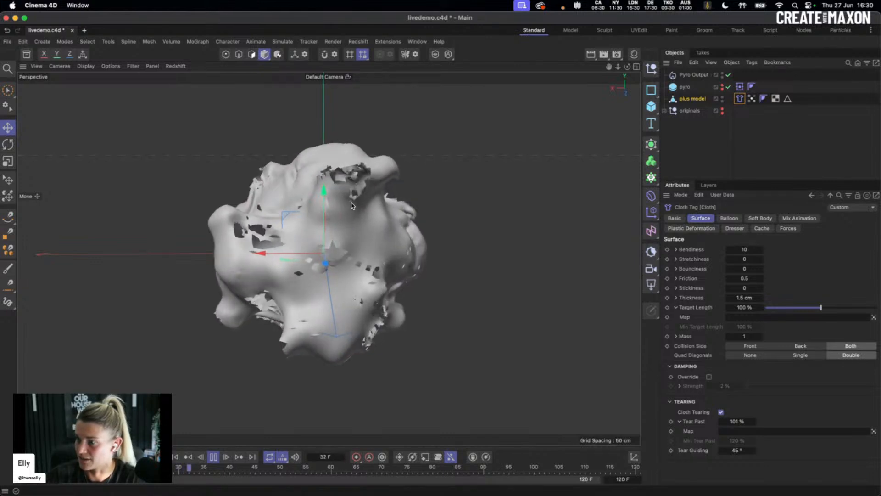
click(213, 455)
click(176, 458)
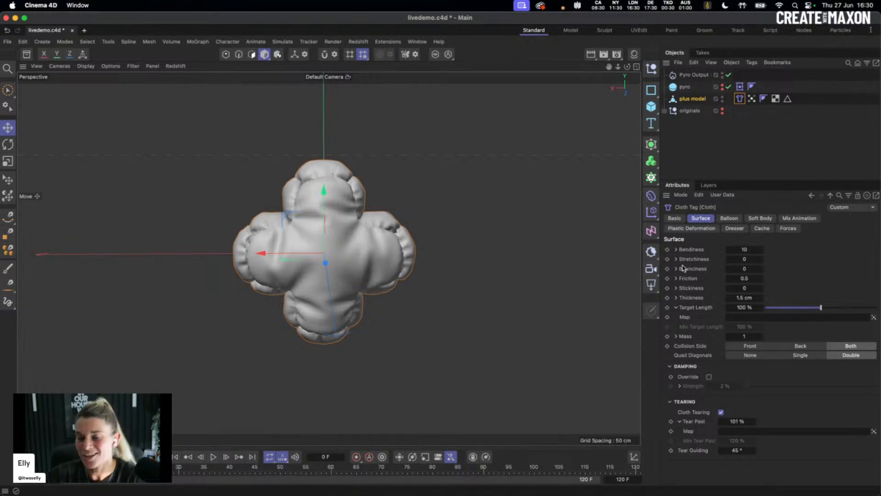
Set the cloth's Stretchiness to 5, play the simulation to test the tearing and return to frame 0
click(751, 259)
text(5)
key(Return)
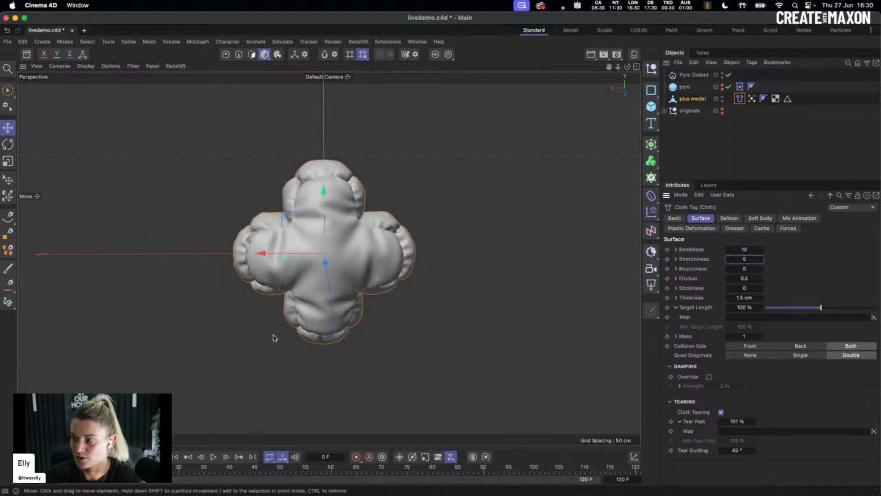
click(213, 462)
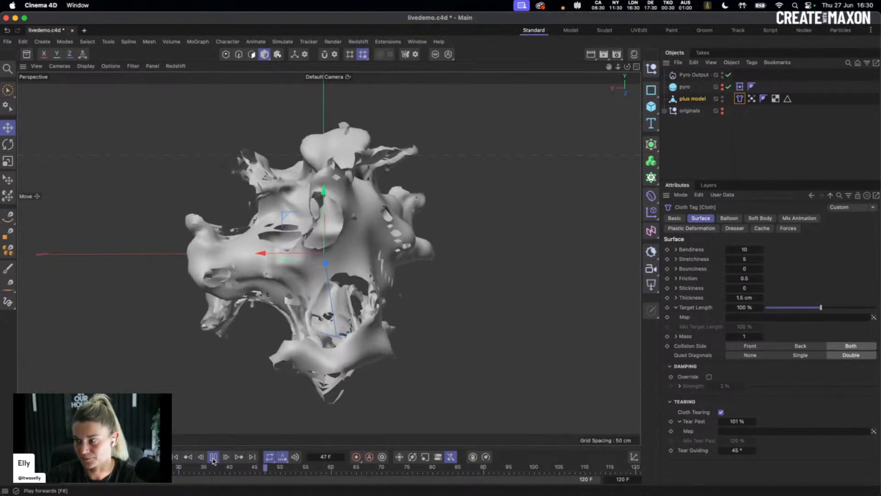
click(213, 457)
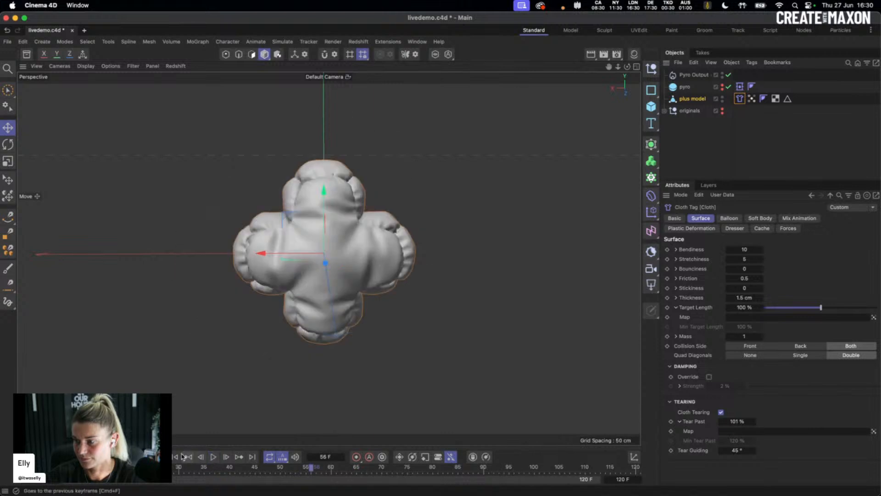
click(176, 457)
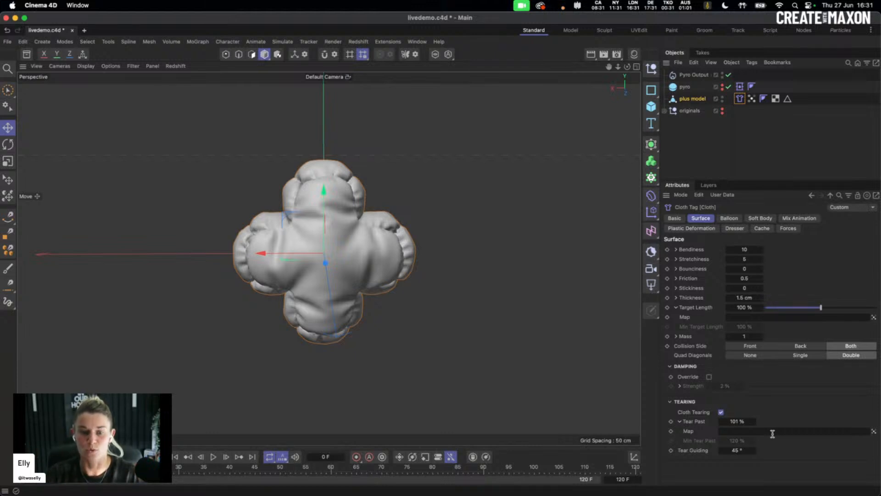
Set the cloth's Tear Guiding to 90° and play the simulation briefly to test it
double_click(741, 451)
text(90)
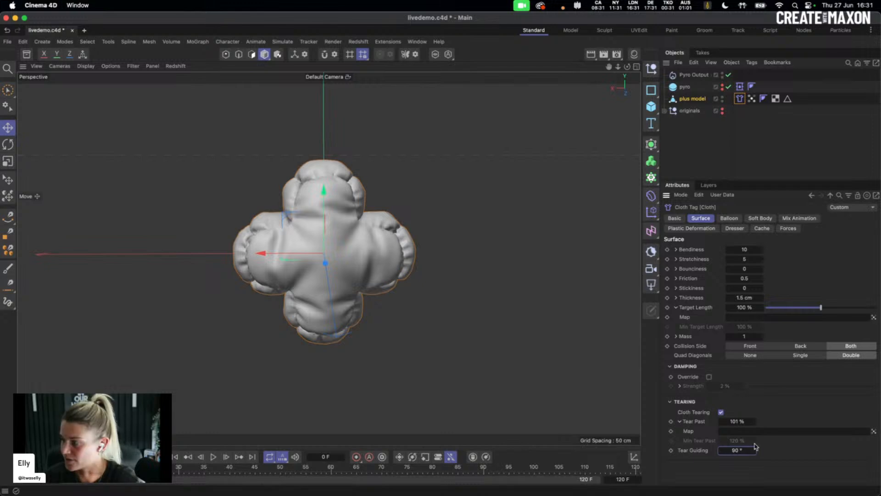
click(213, 457)
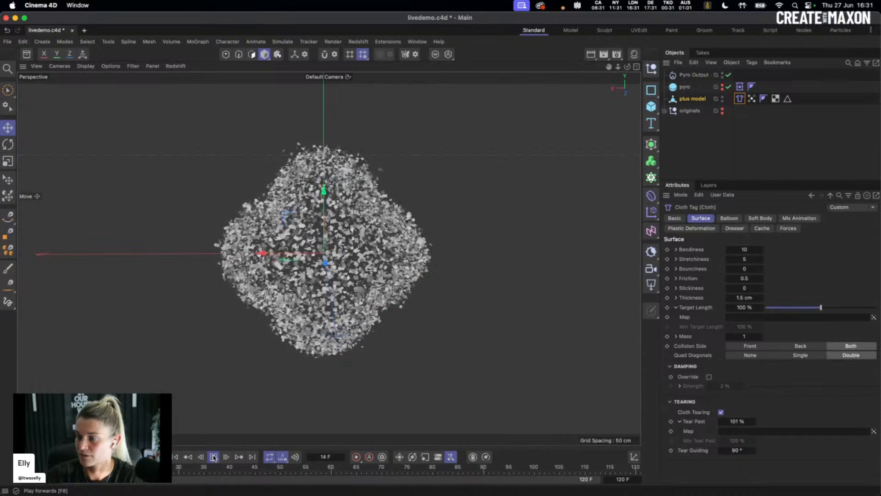
click(213, 457)
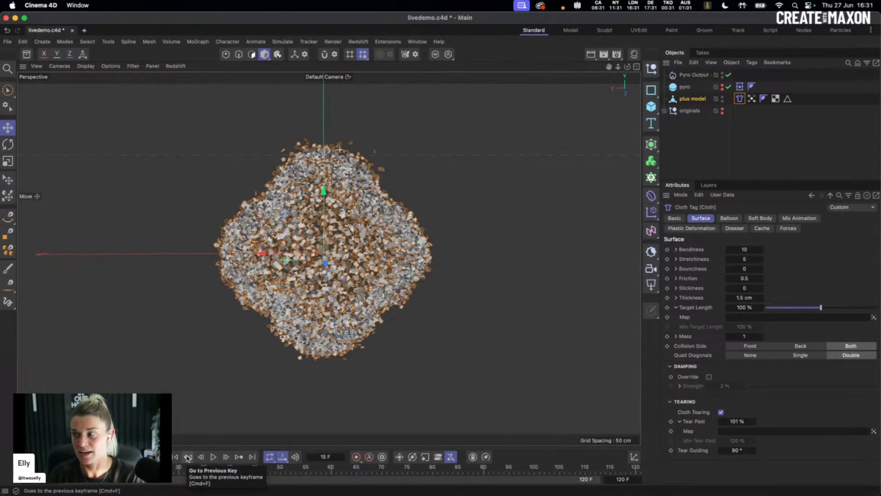
Set Tear Guiding to 15°, replay the simulation from the start and return to frame 0
double_click(737, 450)
text(15)
key(Return)
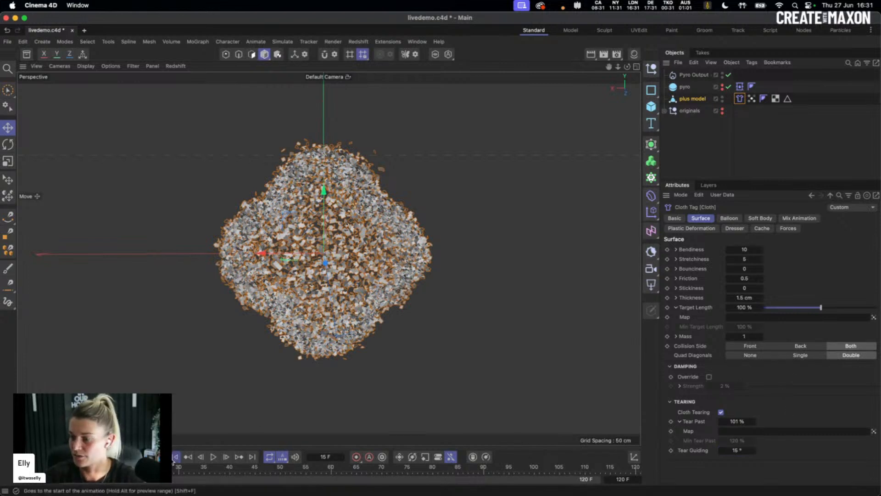
click(174, 457)
click(216, 457)
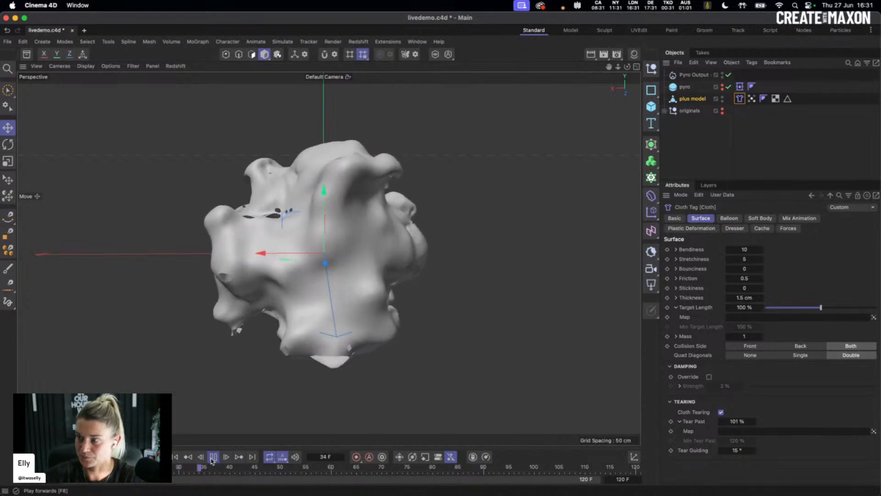
click(214, 456)
click(176, 456)
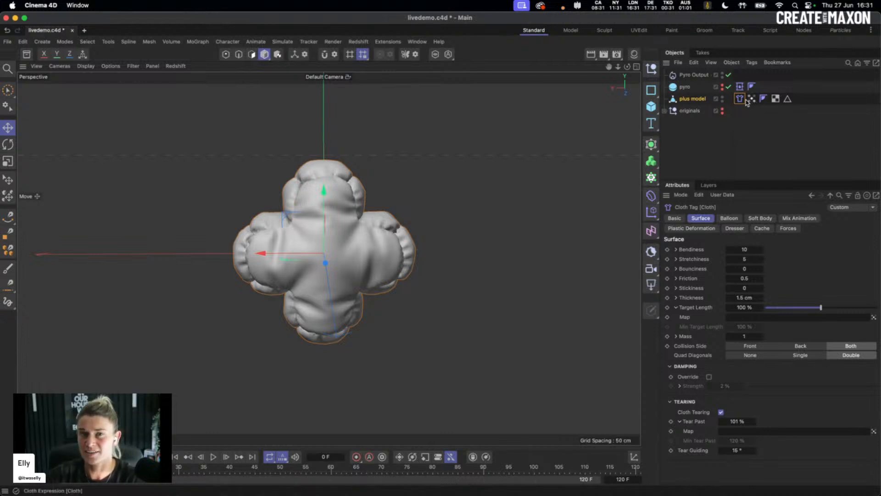
Assign the plus model's Vertex Map as the Tear Past map and set Tear Guiding to 50°
click(753, 100)
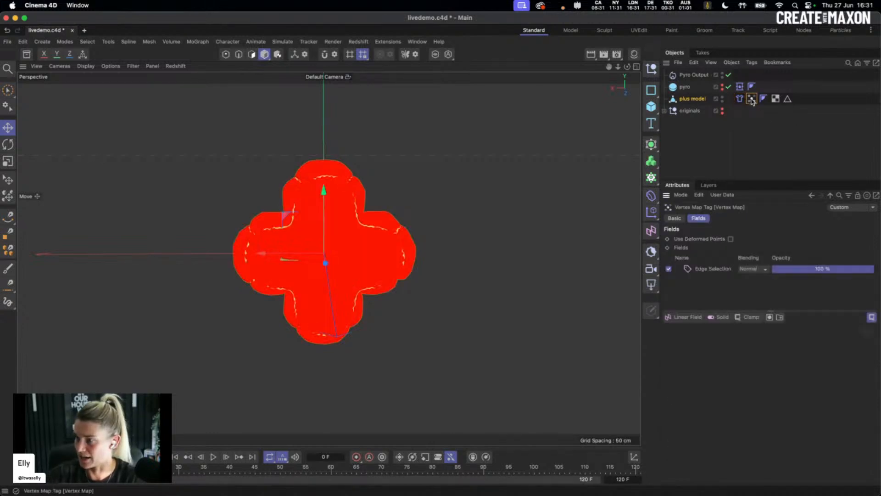
click(739, 101)
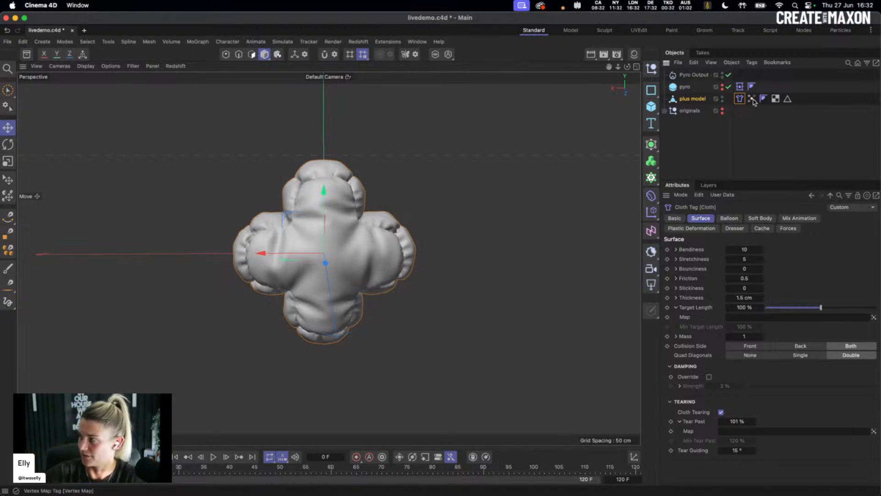
drag(753, 103, 740, 432)
click(737, 451)
text(50)
key(Return)
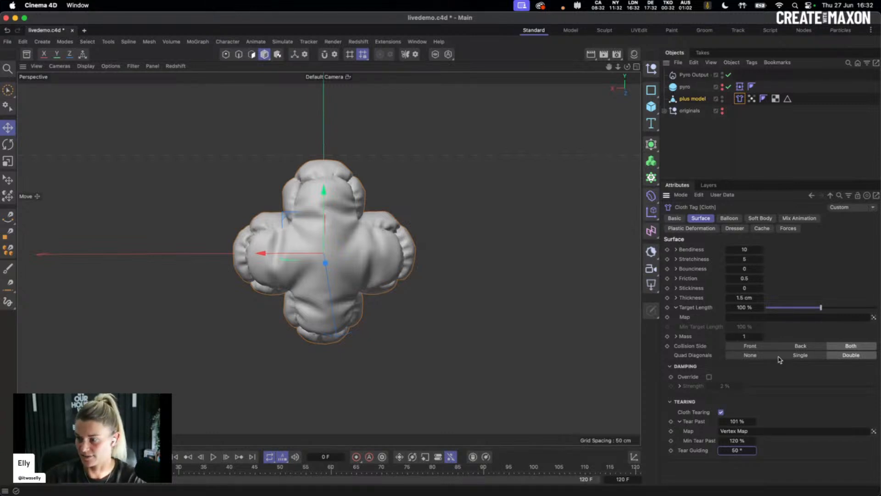
Preview the tearing driven by the vertex map and return to frame 0
click(214, 457)
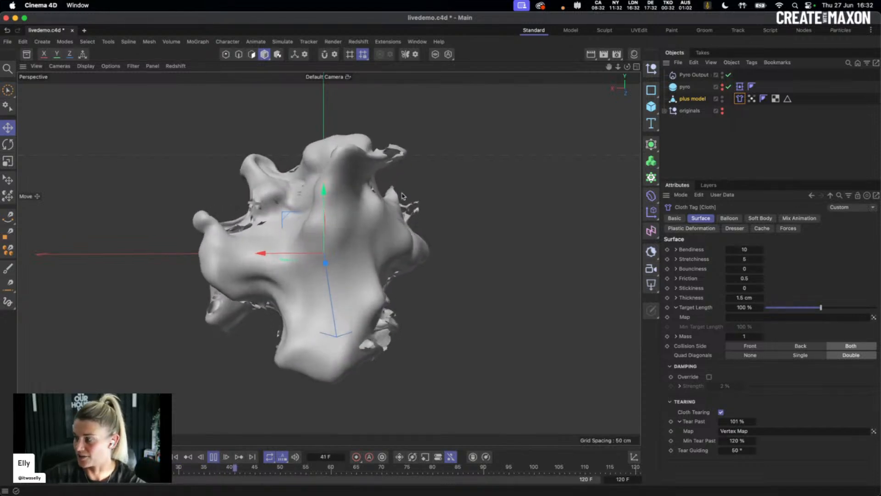
click(214, 457)
click(176, 457)
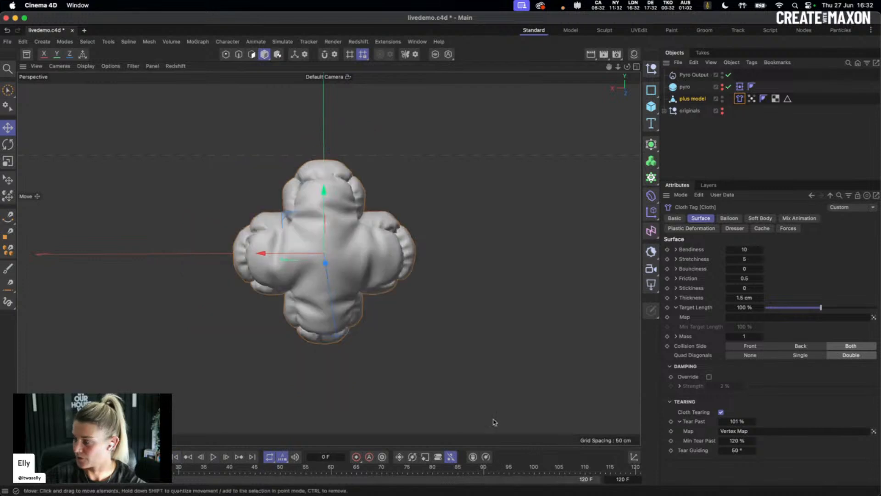
Set the cloth's Stretchiness to 10 and its Min Tear Past to 101%
click(753, 259)
text(10)
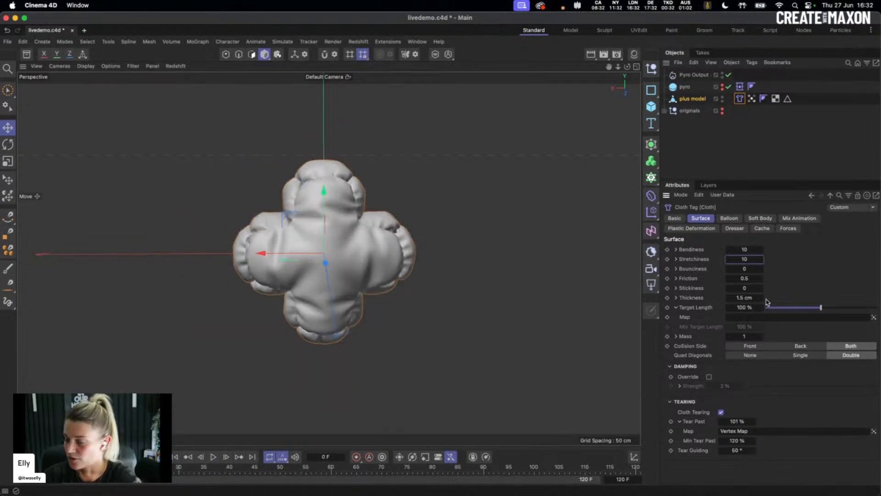
click(737, 440)
text(101)
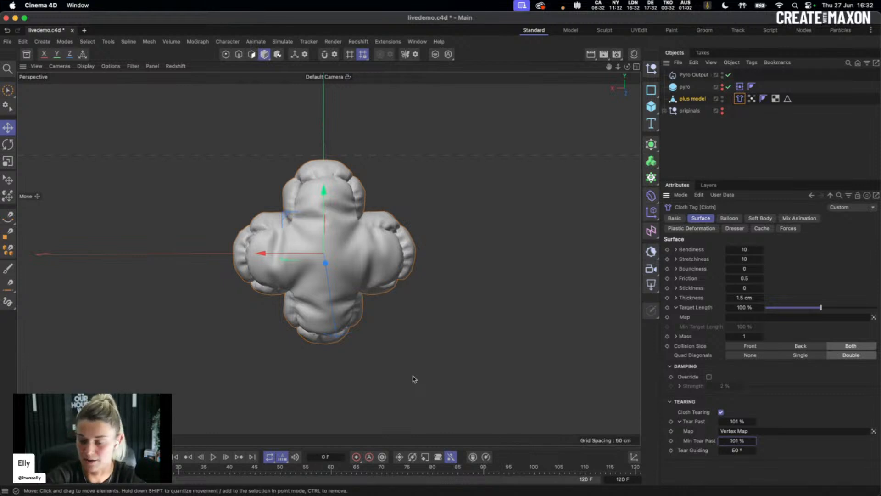
Play the simulation to inspect the torn cloth, save the project and return to frame 0
click(214, 456)
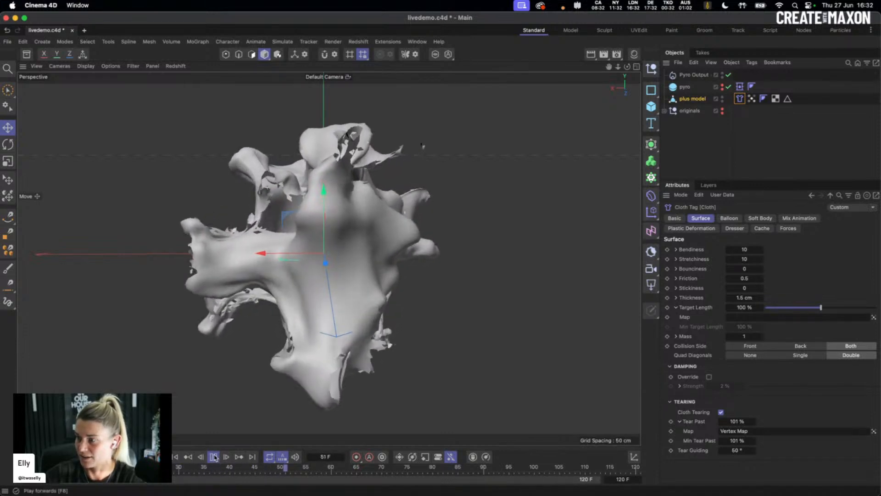
click(214, 457)
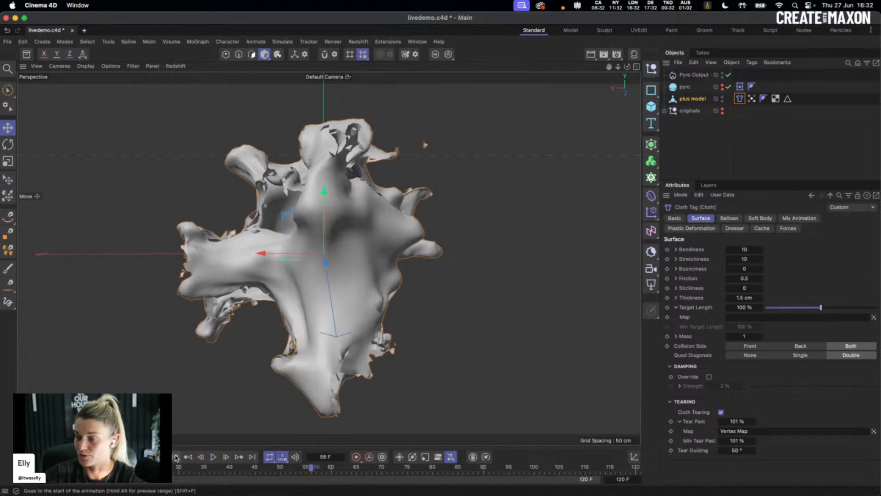
alt+drag(368, 255, 455, 219)
key(super+s)
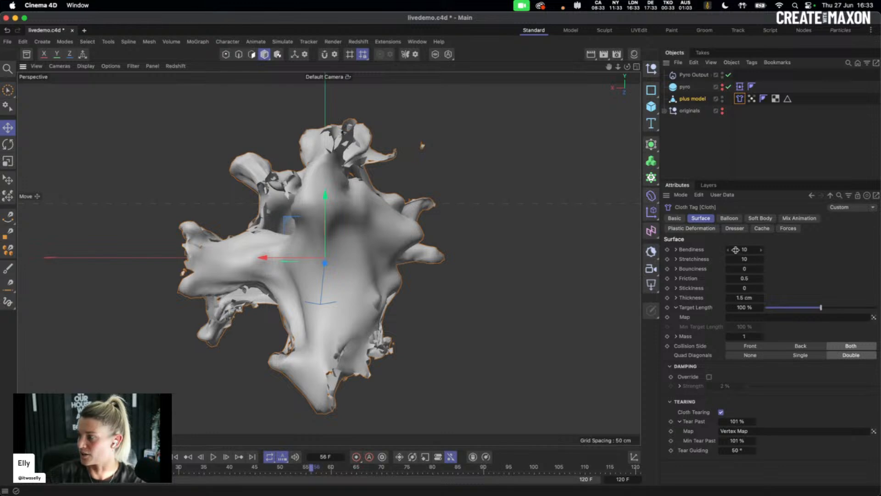
key(shift+f)
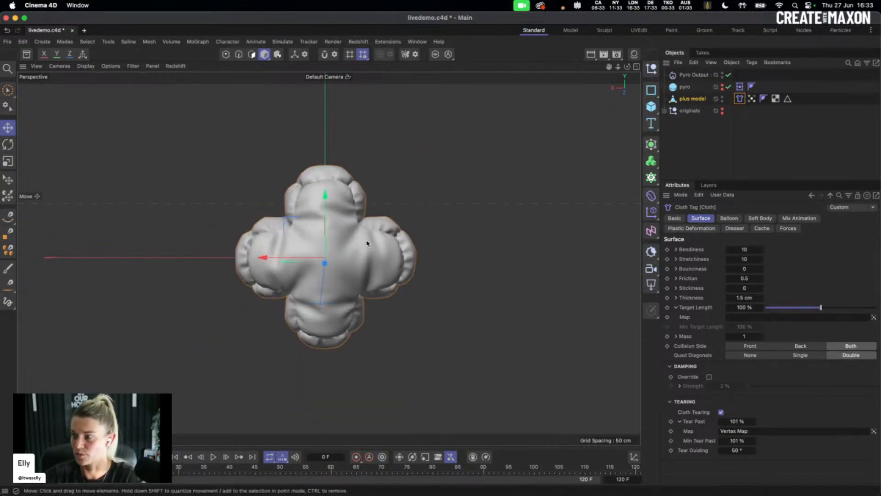
Display the plus model's mesh lines with Gouraud Shading (Lines) and inspect its polygons up close
key(n)
key(b)
alt+right_drag(360, 248, 452, 238)
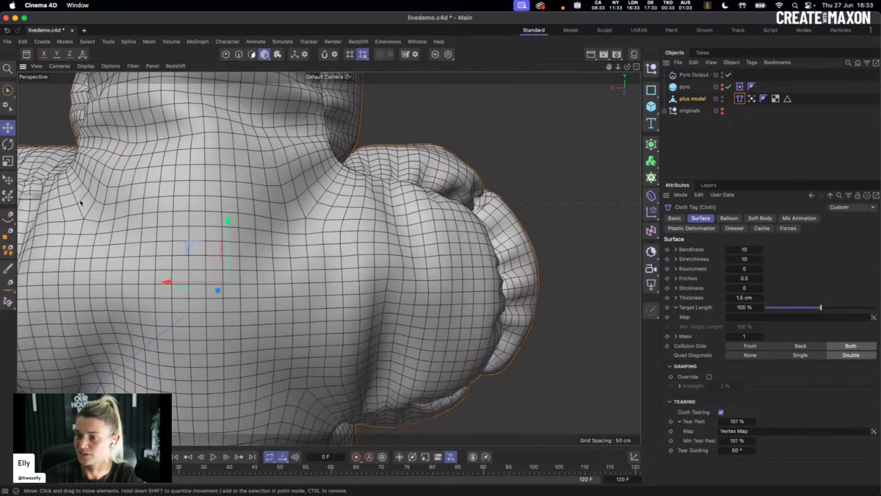
Mark several neighbouring mesh points with Doodle Paint, first in white and also in light red with 55% saturation
click(9, 303)
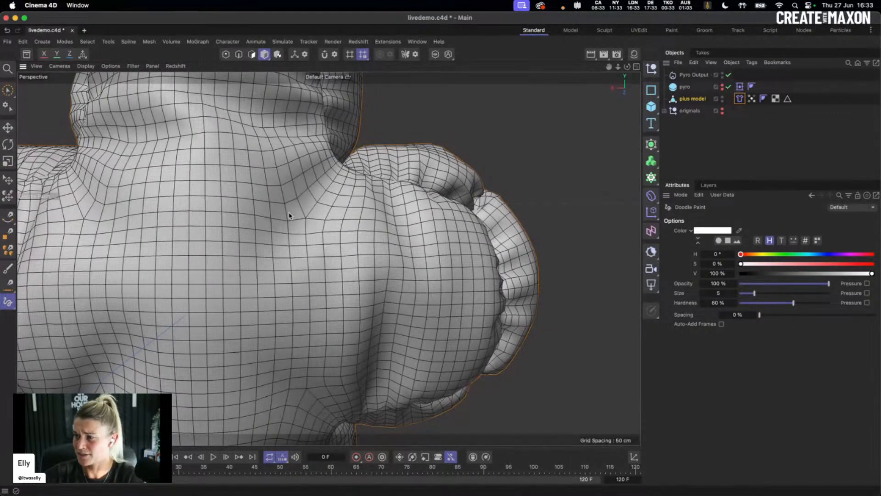
click(271, 219)
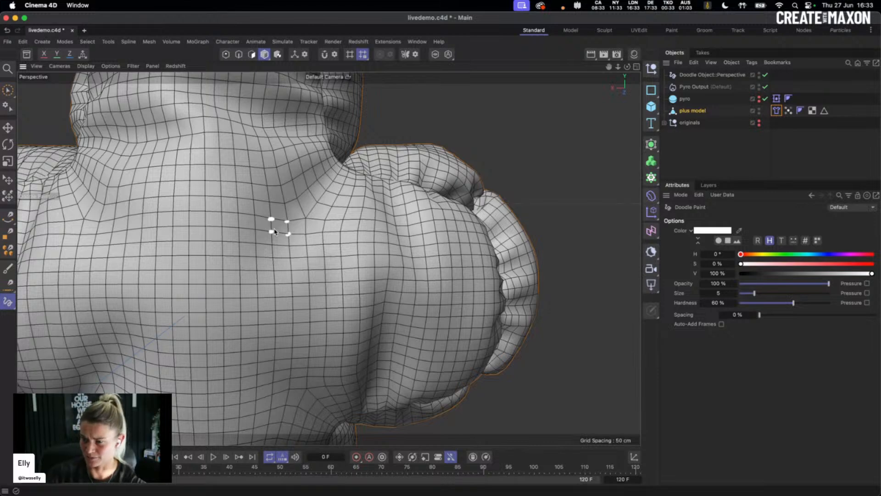
drag(785, 264, 813, 264)
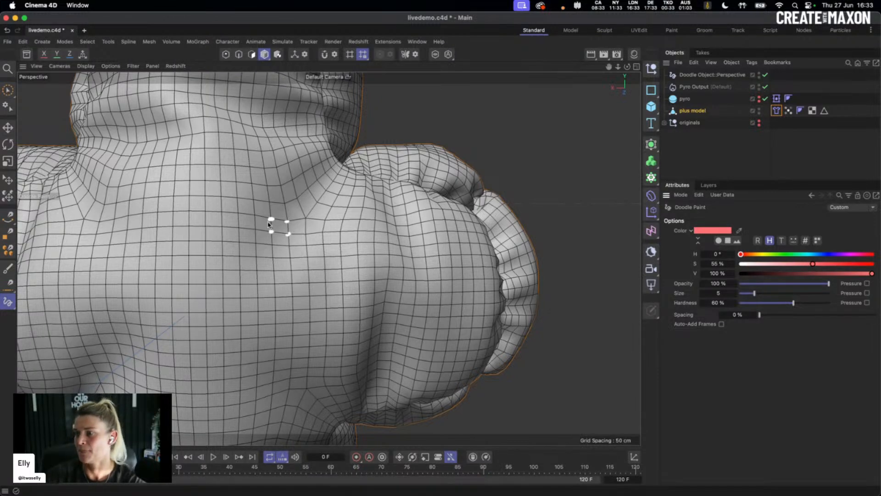
drag(272, 220, 269, 218)
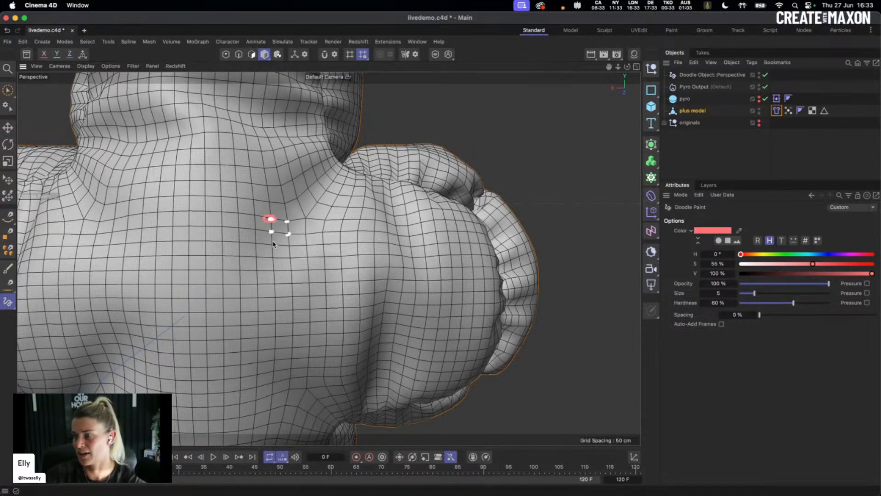
drag(269, 275, 270, 270)
drag(299, 221, 299, 219)
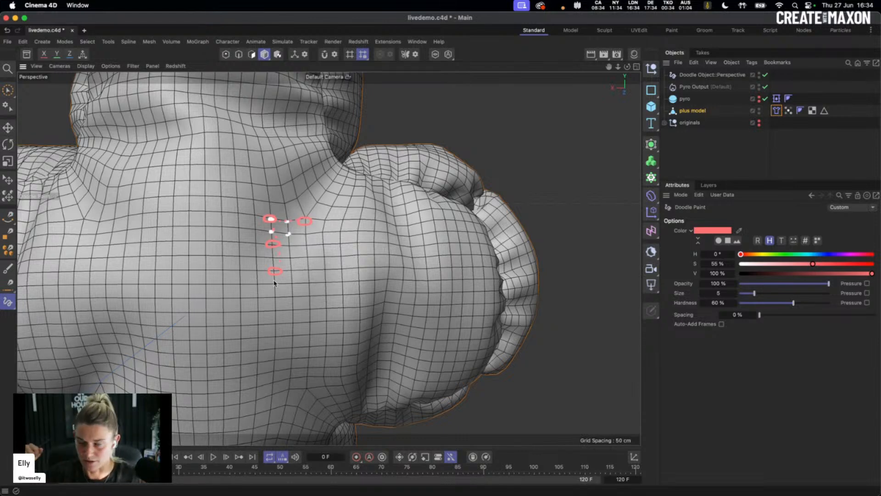
Delete the doodle object, frame the whole model and reselect the plus model's Cloth tag
click(703, 75)
key(Delete)
key(h)
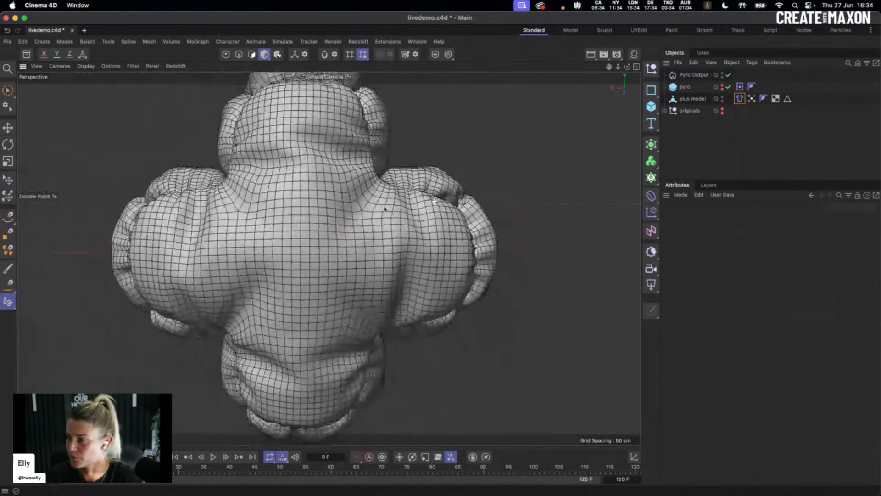
click(740, 98)
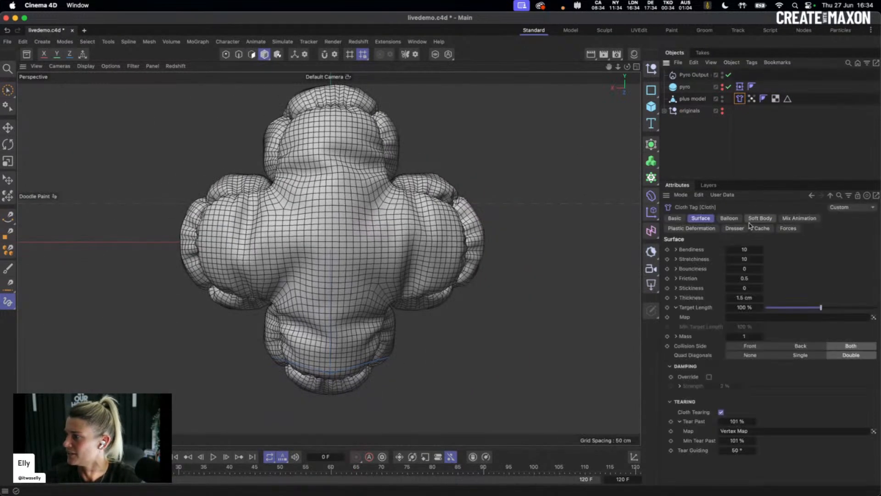
Set the cloth's Bendiness to 100 and its Thickness to 0.5 cm
click(755, 249)
text(0)
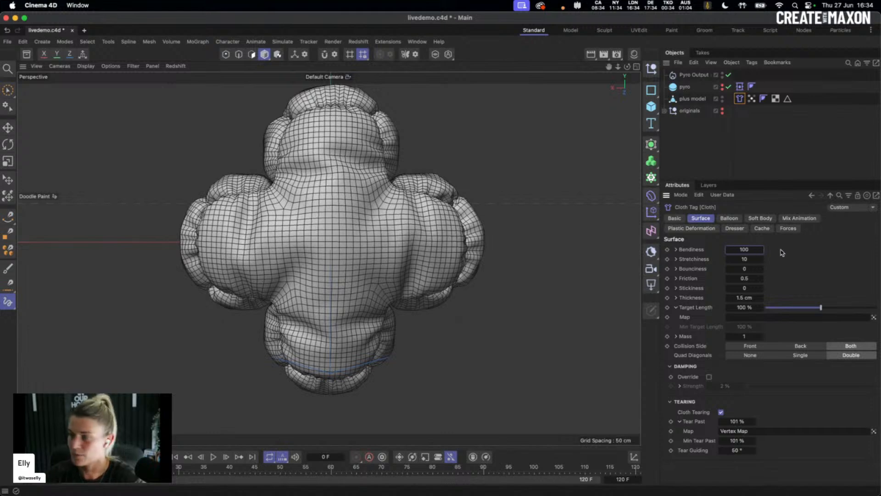
click(744, 297)
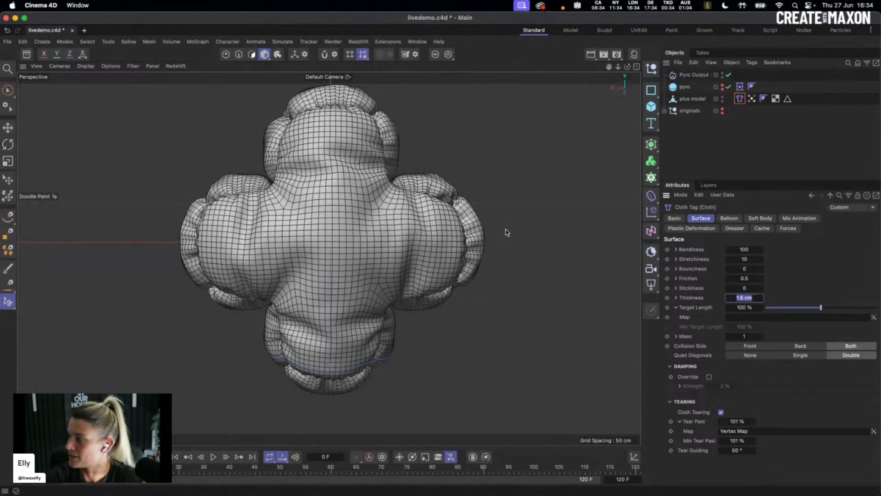
text(0.5)
key(Return)
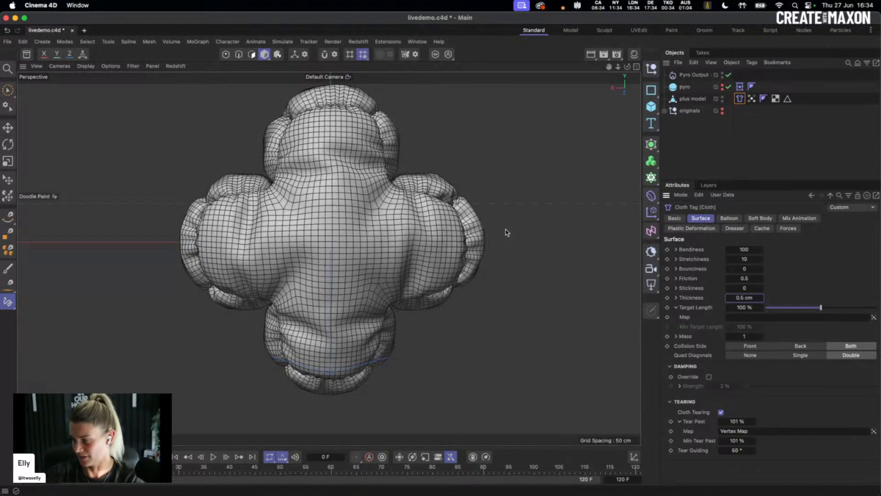
Play the cloth simulation to frame 42, save the project and display the model with Gouraud Shading without mesh lines
click(211, 457)
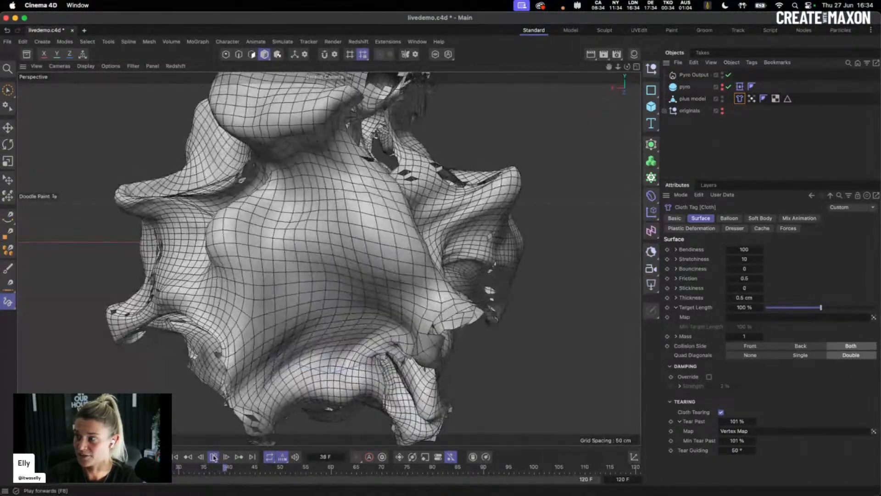
click(214, 457)
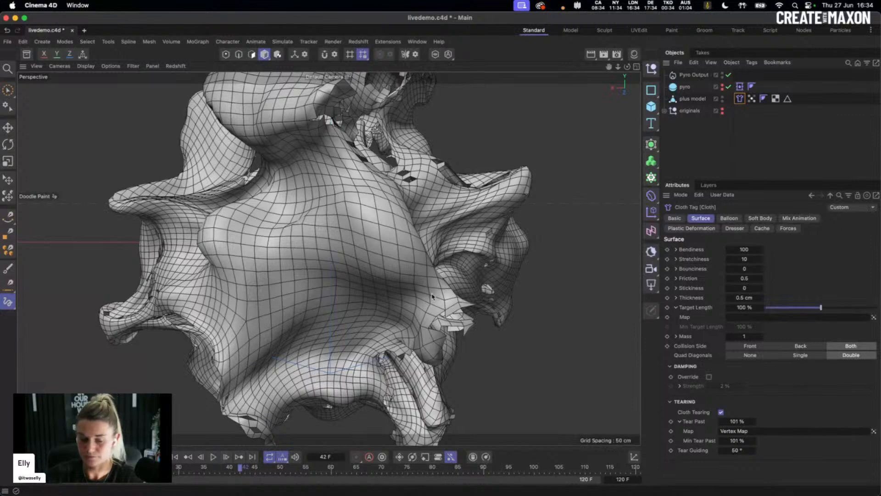
scroll(429, 289, down, 5)
key(super+s)
key(n)
key(a)
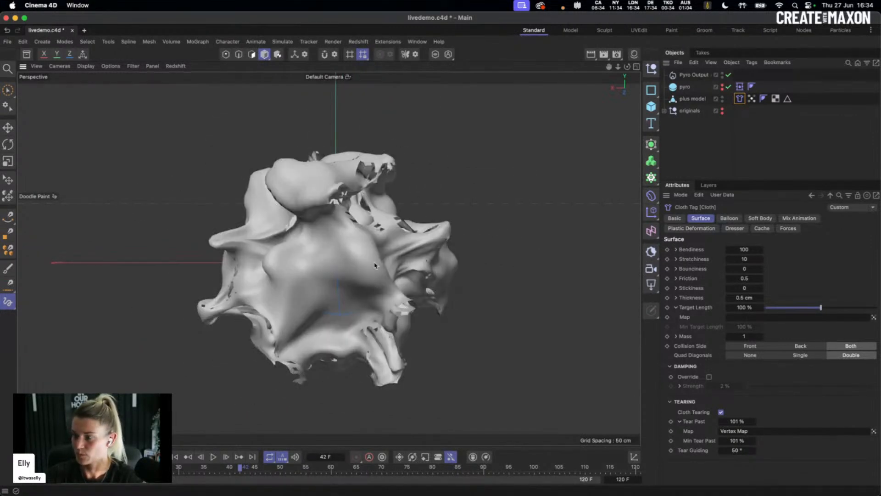
Save the project and inspect the holes and loose fragments of the torn cloth up close
mouse_move(413, 267)
alt+mouse_down()
mouse_move(440, 248)
mouse_move(508, 282)
mouse_move(426, 265)
alt+mouse_up()
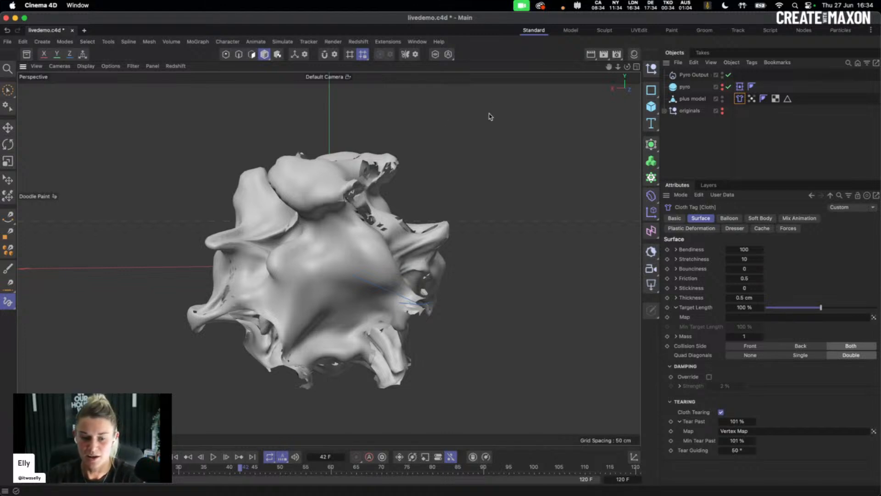
key(super+s)
alt+drag(386, 214, 352, 221)
alt+right_drag(351, 221, 455, 205)
alt+drag(386, 210, 320, 218)
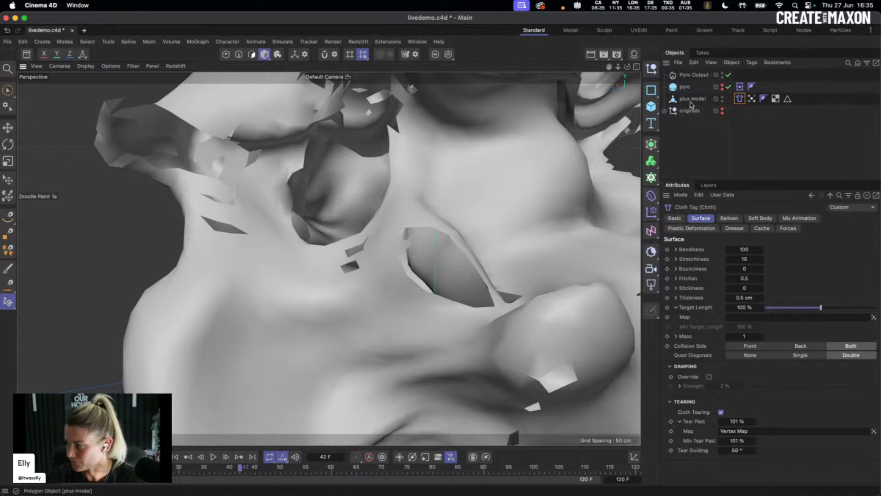
Add a Thicken generator, place the plus model inside it and set the Thickness to 0.25 cm
click(651, 144)
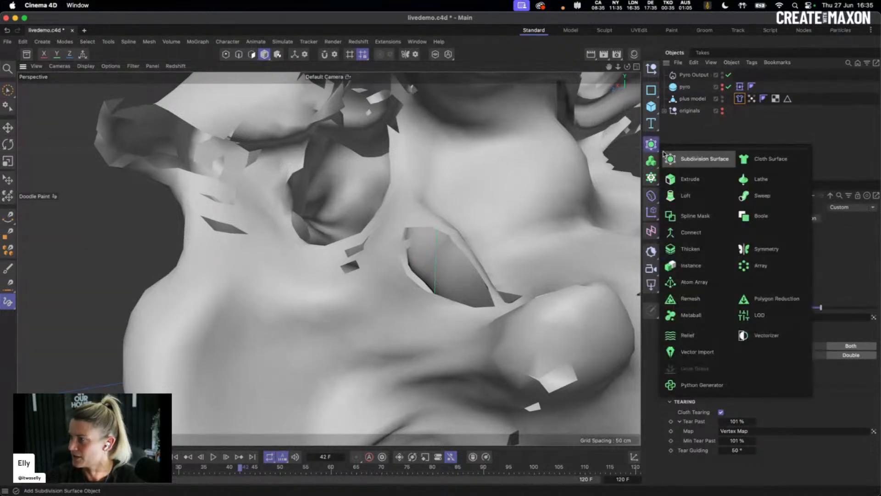
click(699, 249)
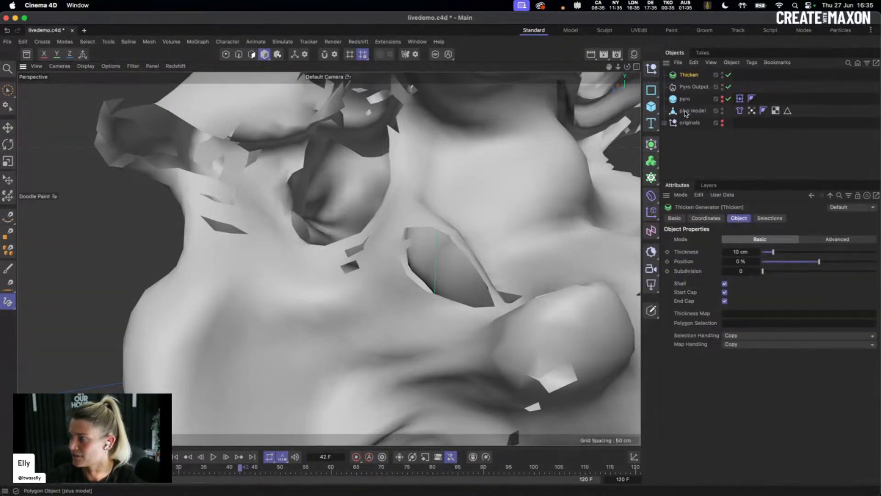
drag(687, 114, 698, 77)
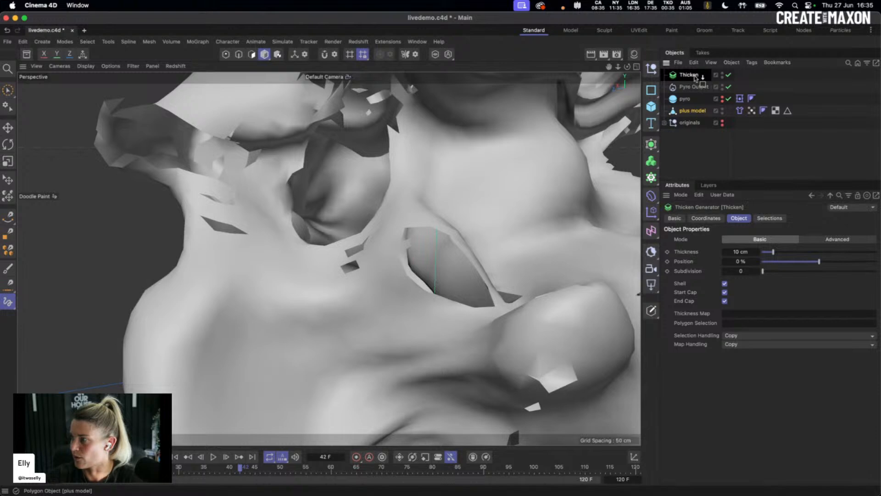
click(693, 75)
click(751, 252)
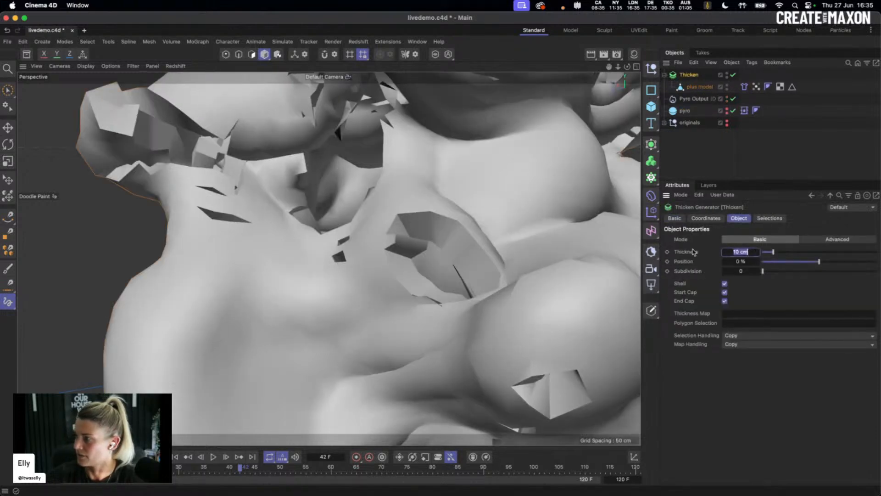
text(0.25)
key(Return)
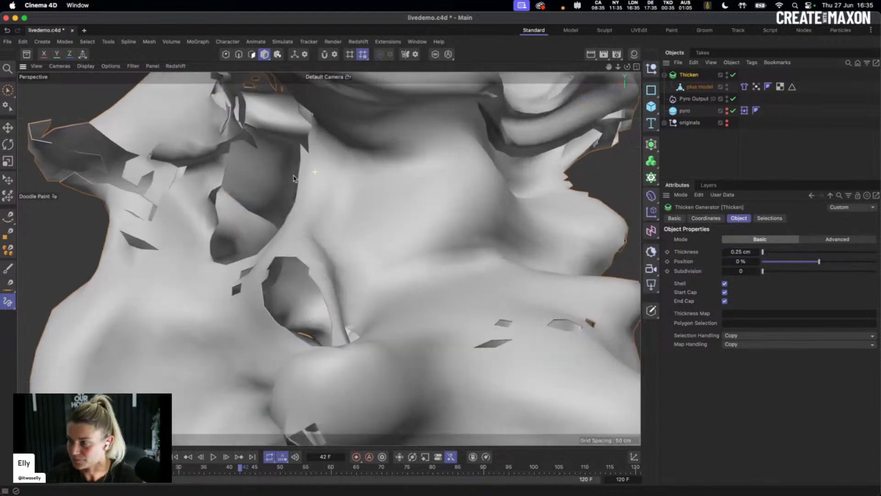
Inspect the thickened tear edges from several angles and disable the Thicken generator
mouse_move(294, 178)
alt+mouse_down()
mouse_move(248, 174)
mouse_move(281, 179)
alt+mouse_up()
alt+right_drag(144, 186, 167, 184)
alt+drag(167, 183, 257, 185)
scroll(259, 185, down, 10)
alt+drag(329, 259, 408, 209)
click(735, 75)
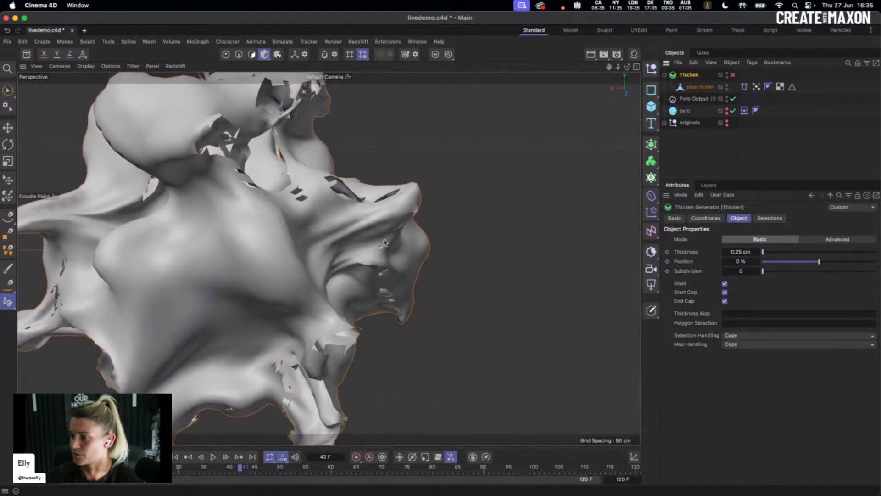
alt+middle_drag(379, 244, 427, 241)
scroll(440, 241, down, 5)
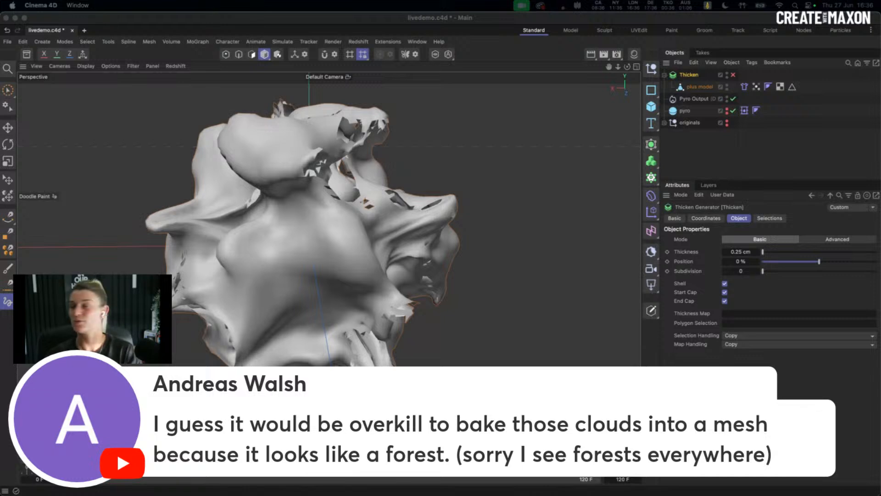
Return to frame 0 and add a Mesh Emitter with the plus model as its Geometry
click(651, 160)
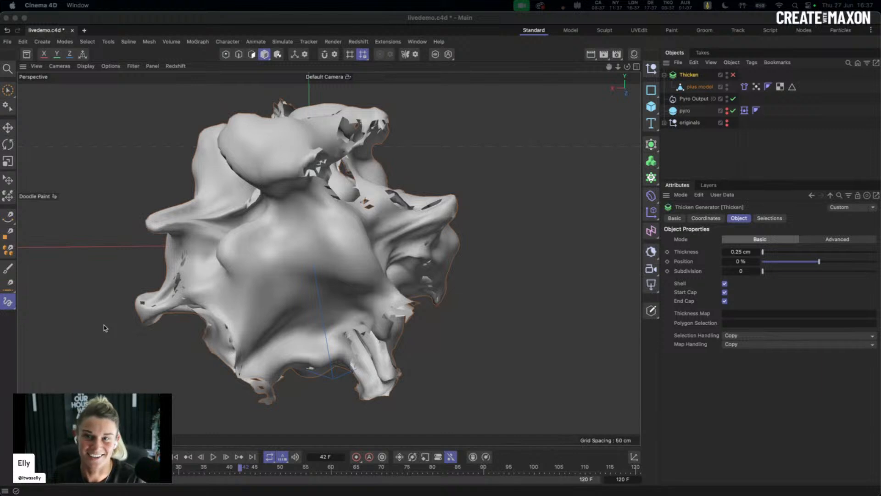
click(681, 148)
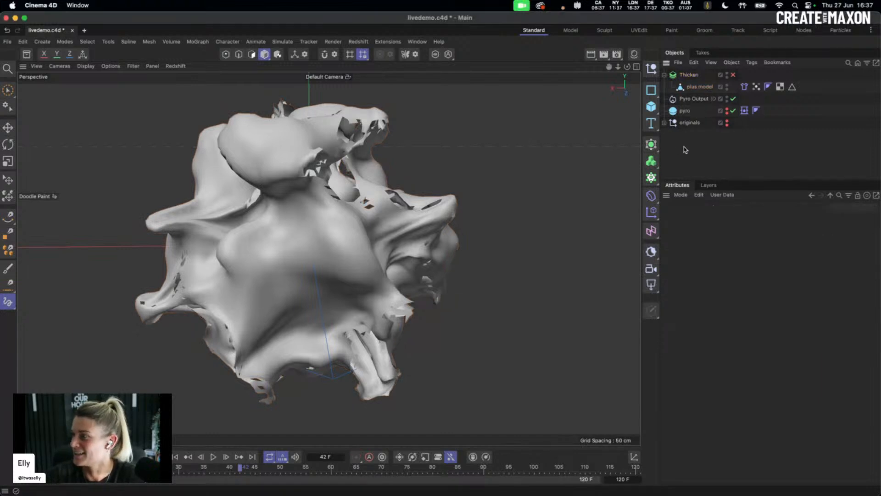
click(175, 457)
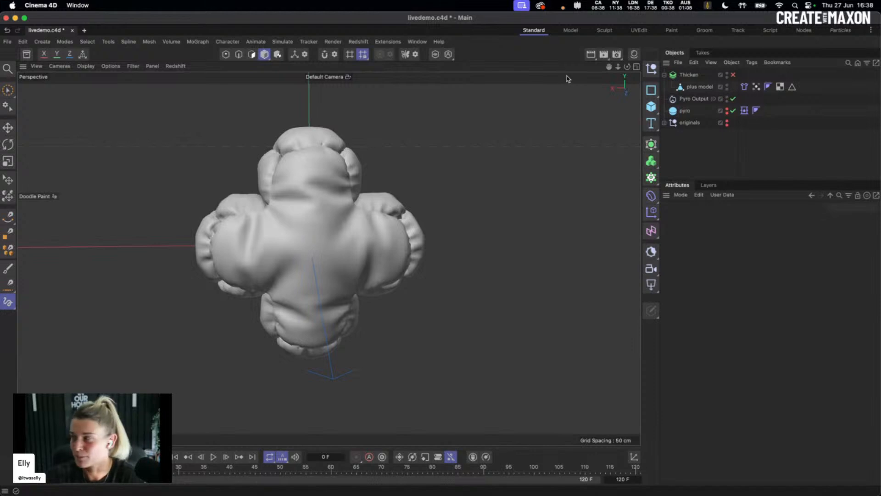
click(282, 42)
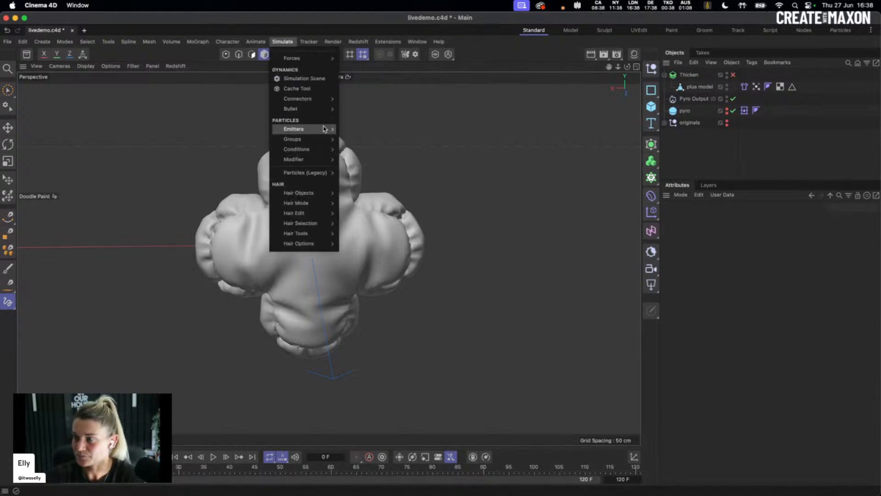
mouse_move(320, 129)
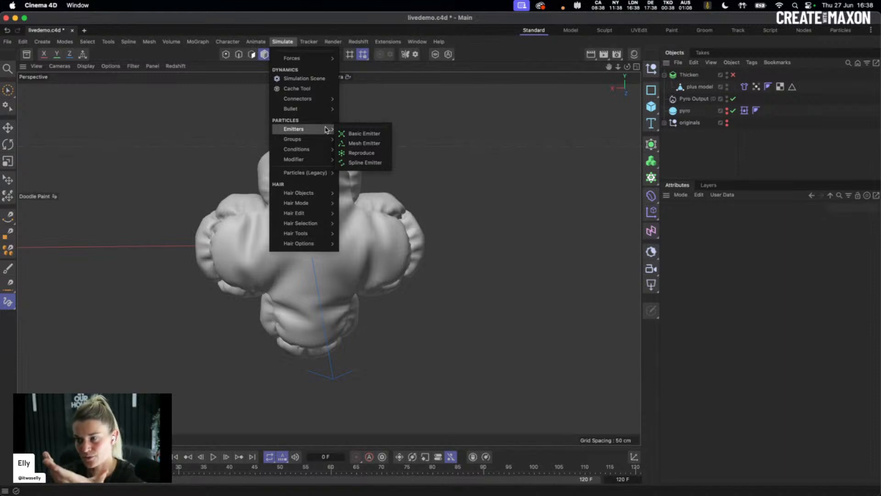
click(364, 143)
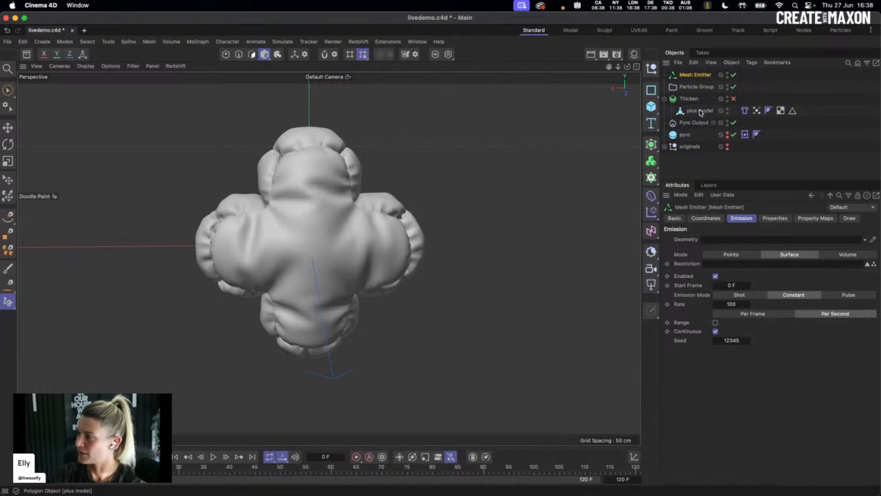
drag(702, 113, 712, 240)
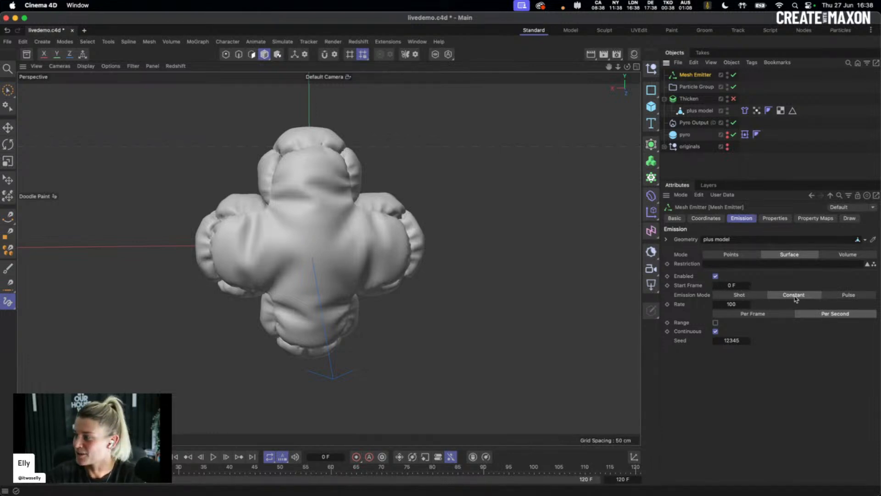
Compare the emitter's Constant and Pulse emission modes, and set it to Shot with a Count of 10000
click(756, 296)
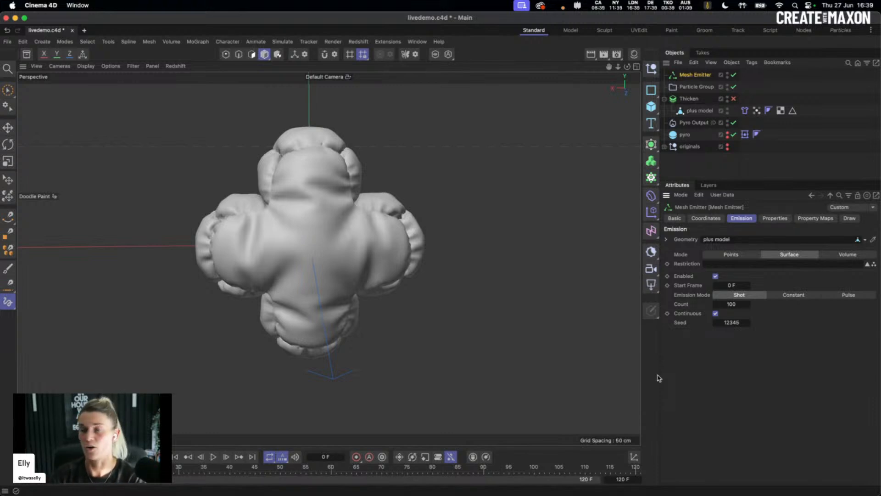
click(792, 296)
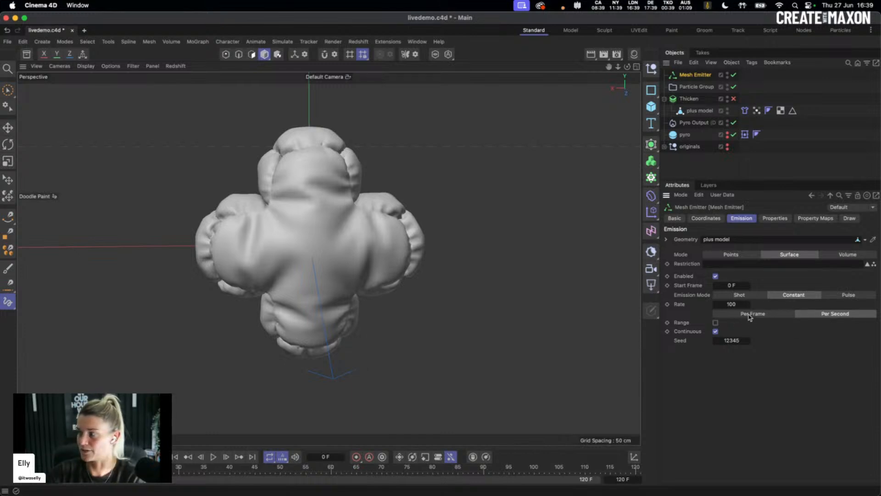
click(848, 295)
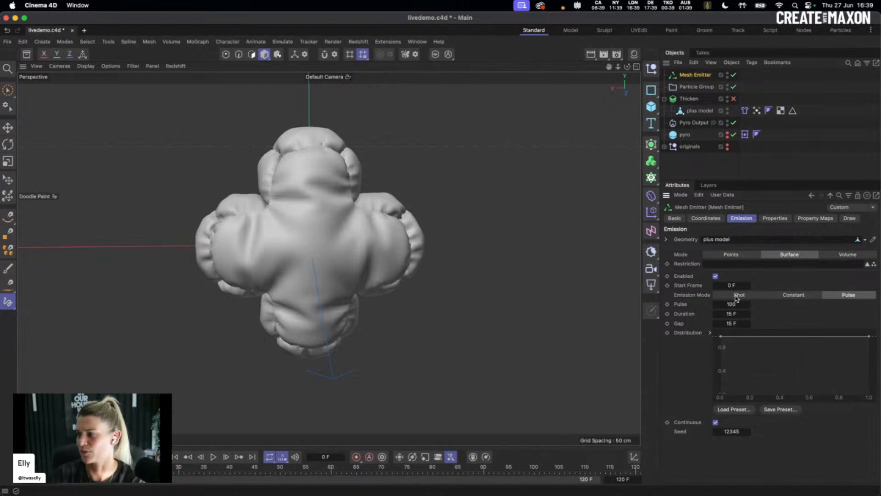
click(759, 295)
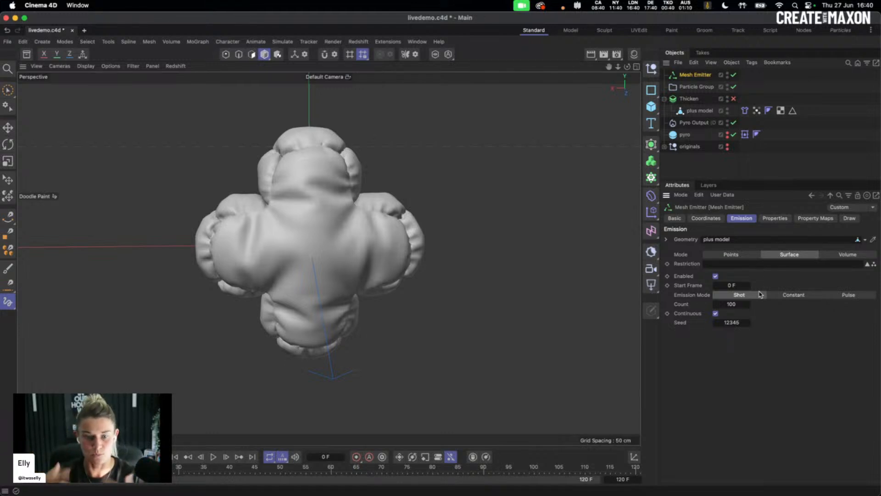
click(731, 303)
text(00)
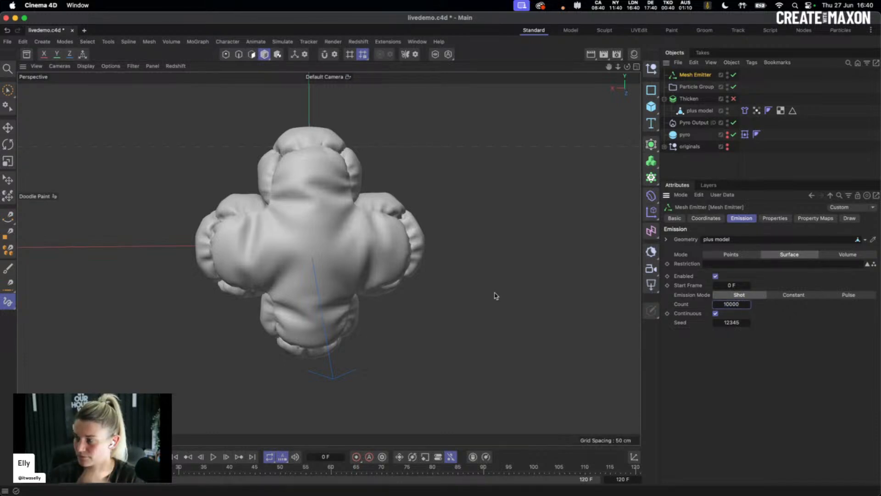
Play the simulation to preview the particle emission, return to frame 0 and save the project
click(214, 458)
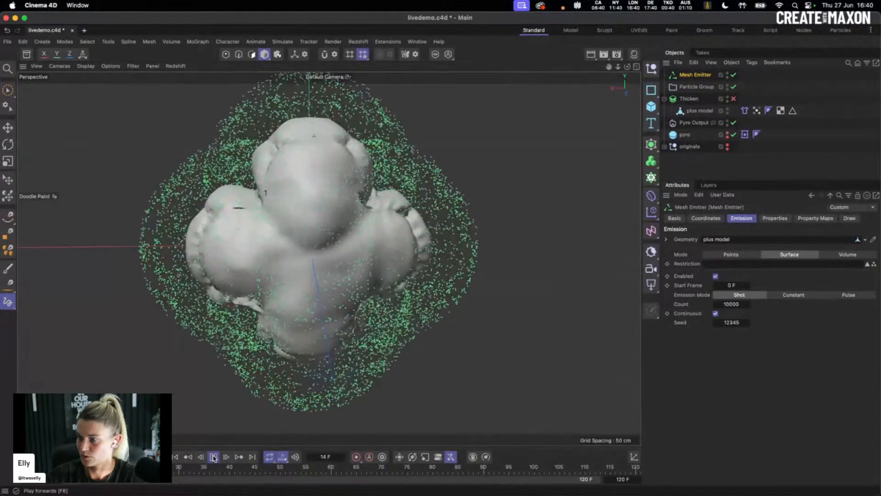
click(213, 457)
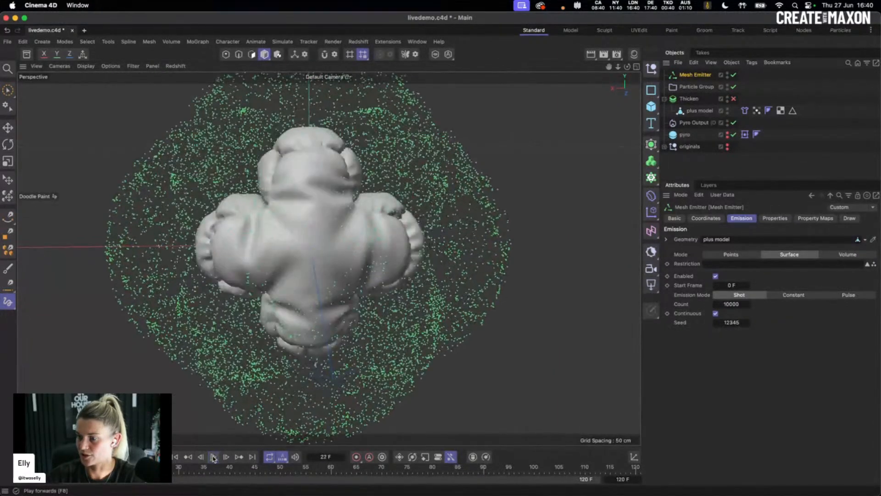
click(174, 458)
key(super+s)
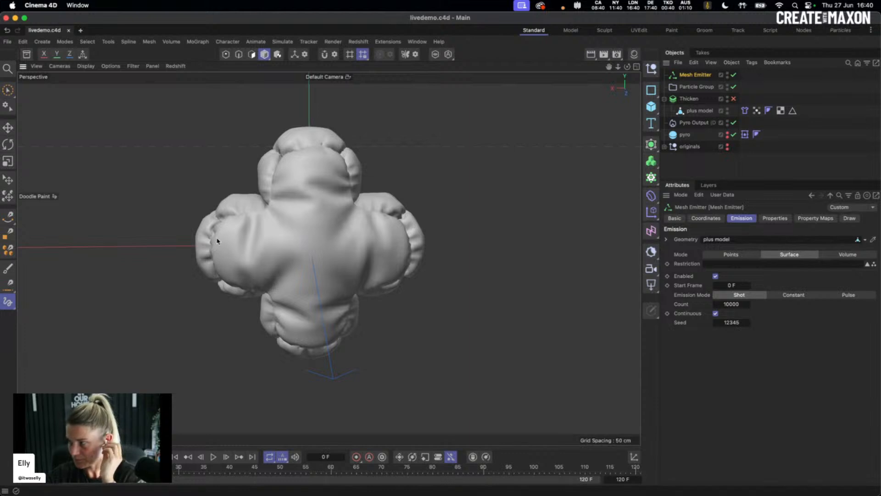
Recall the plus model's stored edge selection and add a Polygon Selection tag to the plus model
double_click(793, 111)
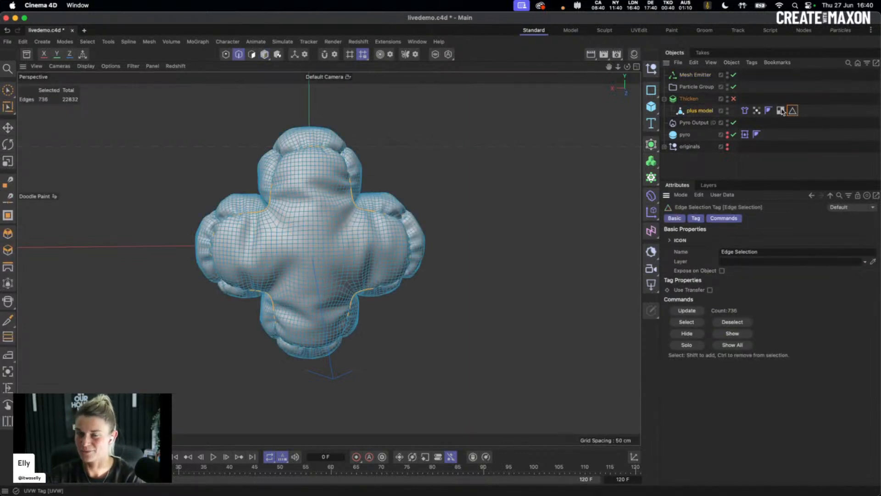
right_click(694, 111)
text(poly)
mouse_move(731, 106)
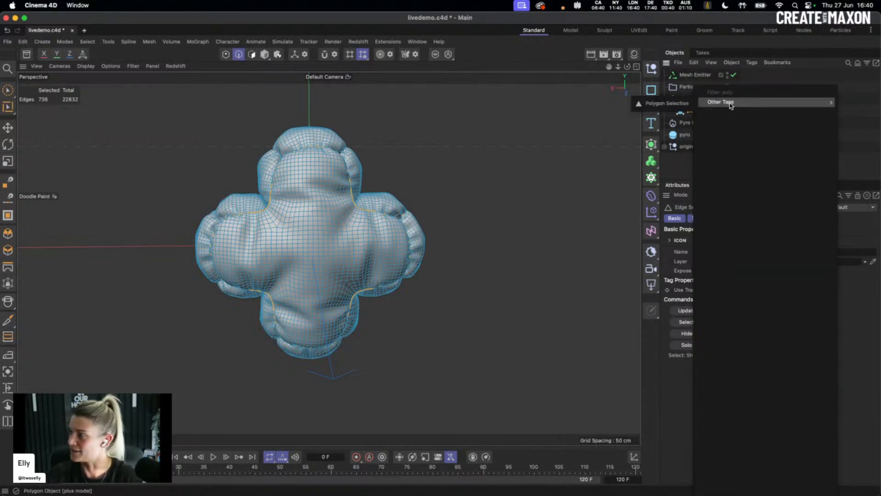
click(680, 104)
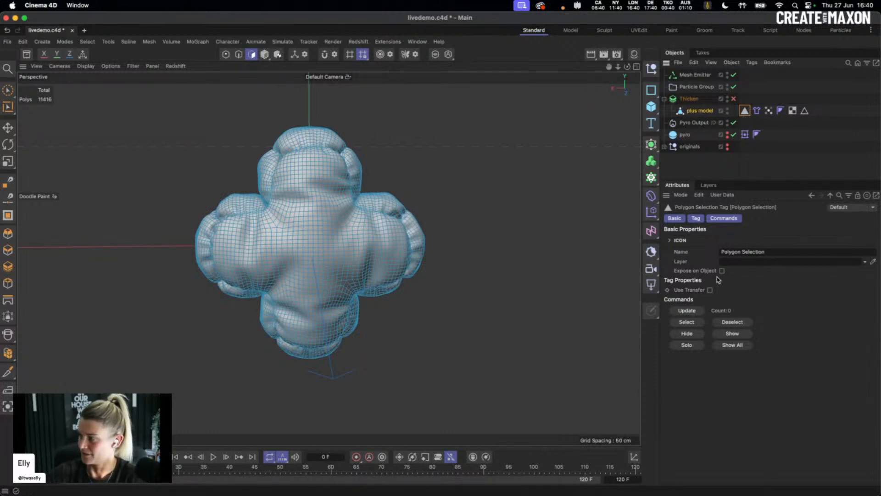
Enable Use Transfer on the Polygon Selection tag, replace its Freeze field with the Edge Selection tag, and check the selected seam polygons
click(711, 290)
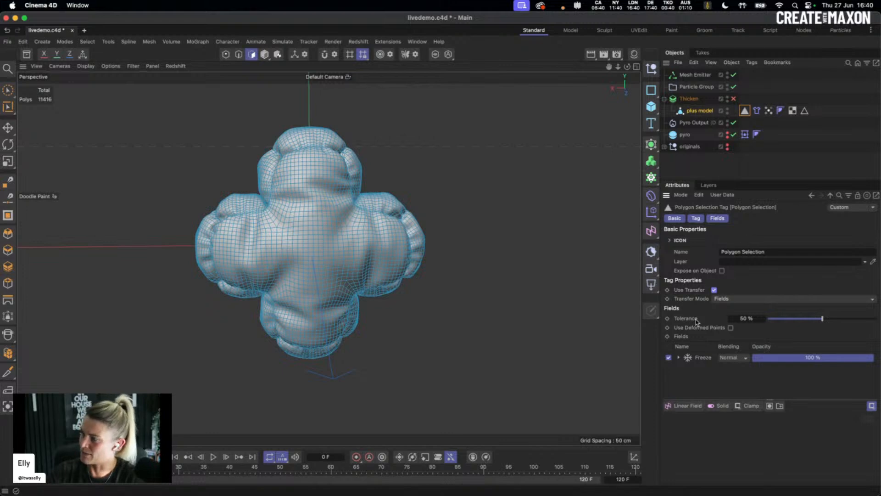
click(705, 358)
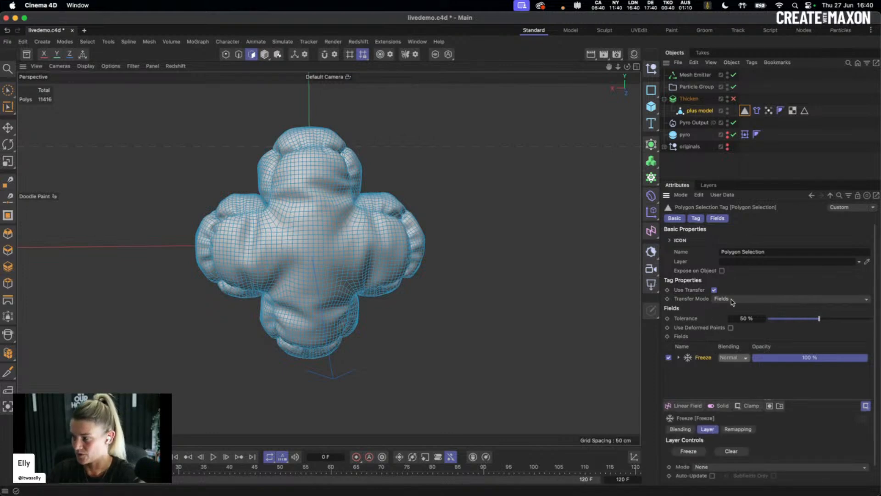
key(Delete)
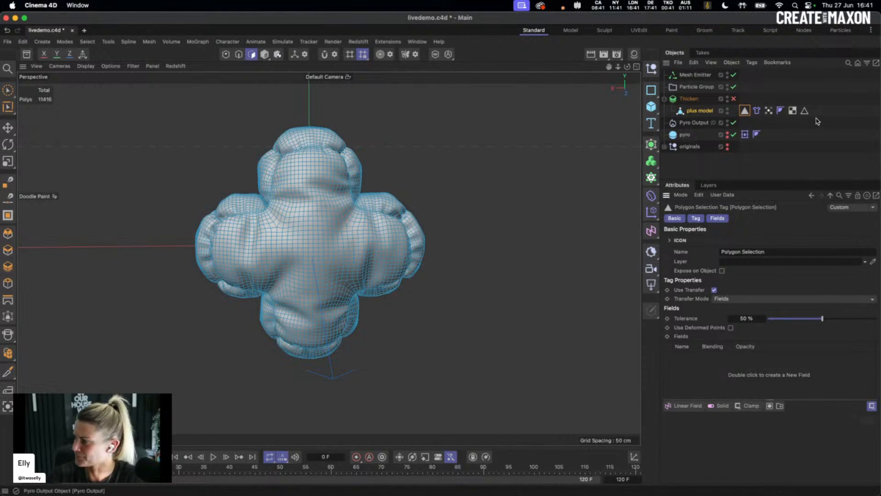
drag(805, 112, 691, 363)
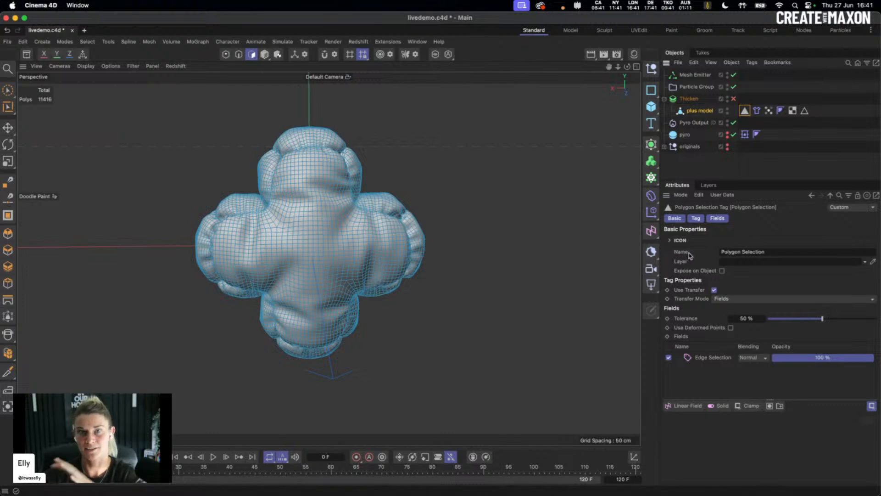
click(749, 113)
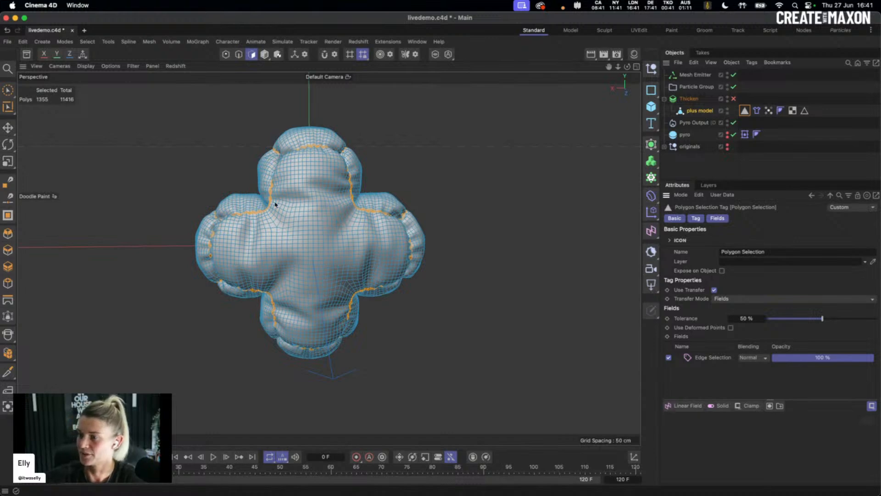
Restrict the Mesh Emitter to the Polygon Selection tag, preview the particles emitting along the seams, and return to frame 0
click(695, 78)
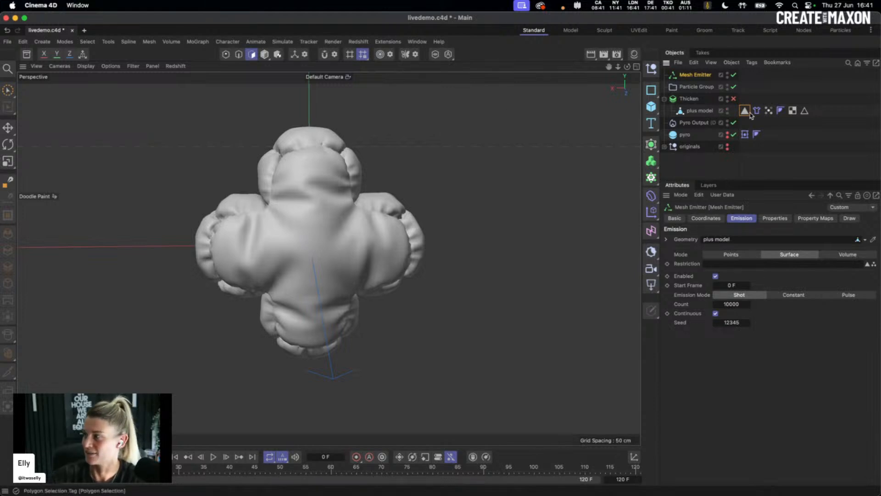
drag(744, 111, 728, 264)
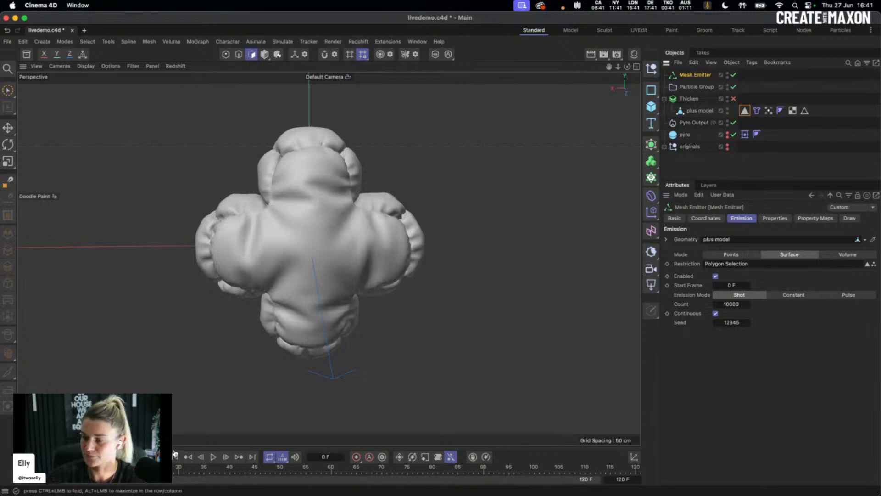
click(215, 459)
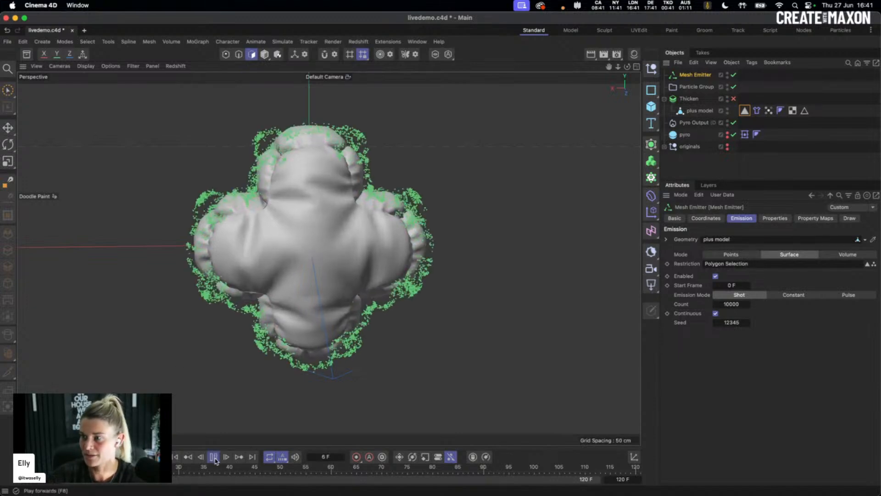
click(214, 459)
click(215, 458)
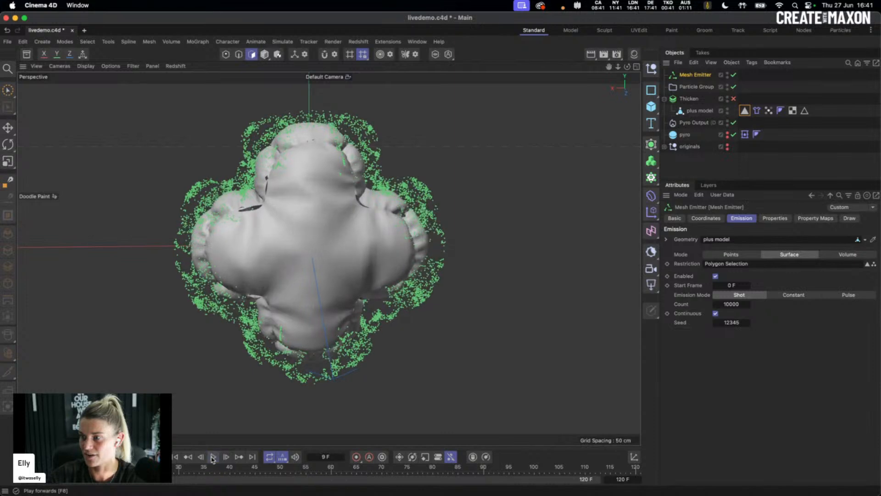
click(176, 456)
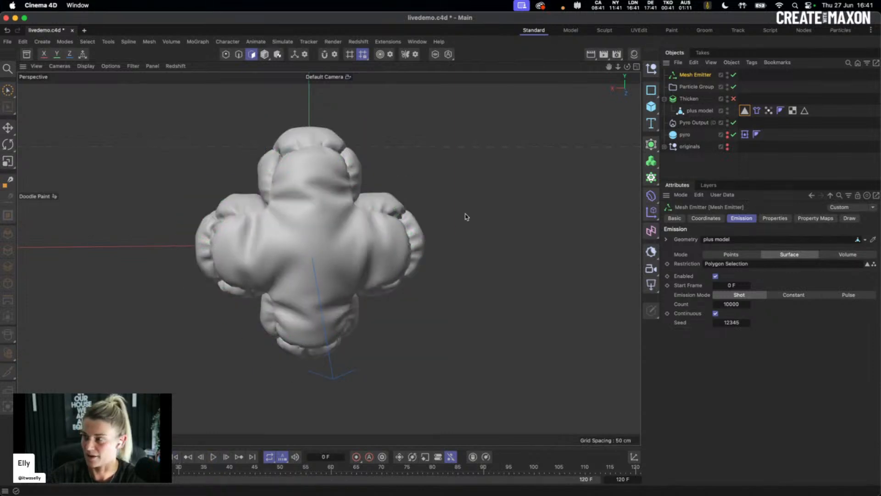
Set the Mesh Emitter's particle Speed to 0 cm and save the project
click(785, 216)
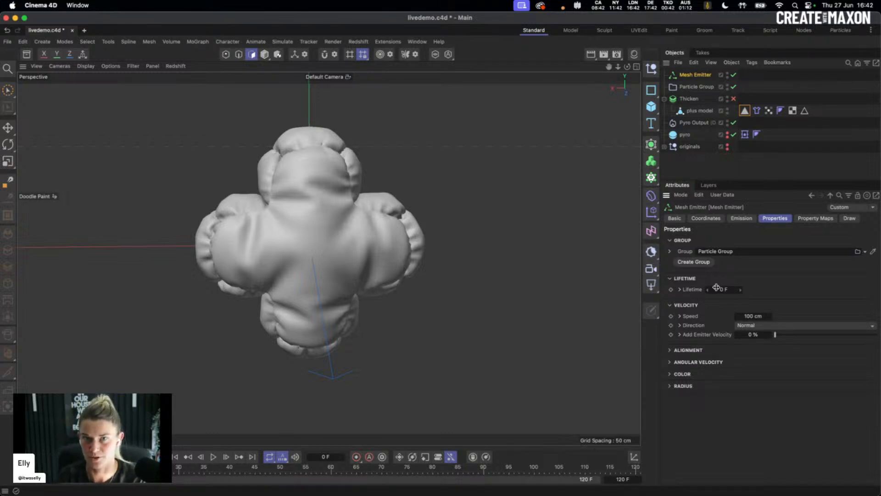
click(758, 315)
text(0)
key(Return)
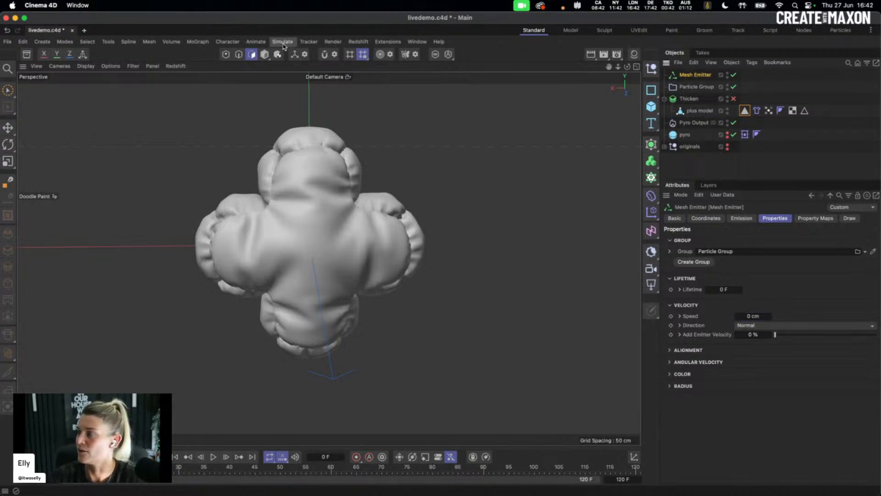
key(super+s)
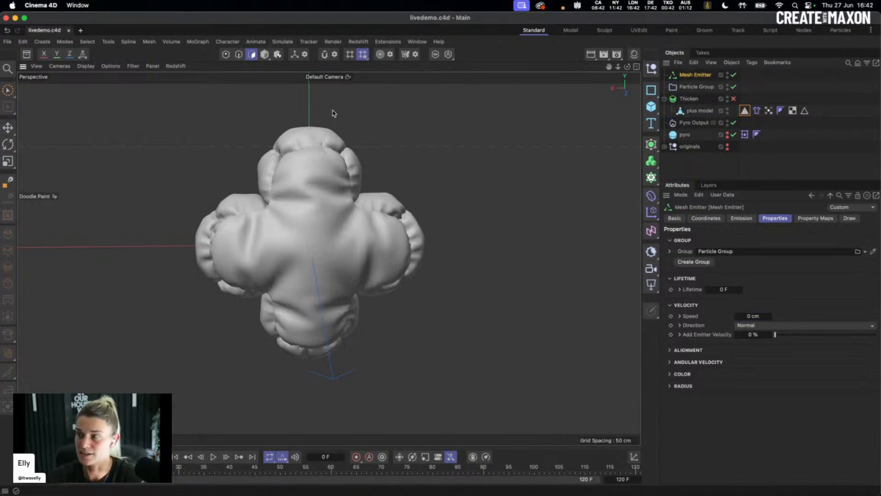
Add a Pyro Advect particle modifier and review its Velocity Type options, keeping Set Absolute Velocity
click(288, 42)
mouse_move(317, 159)
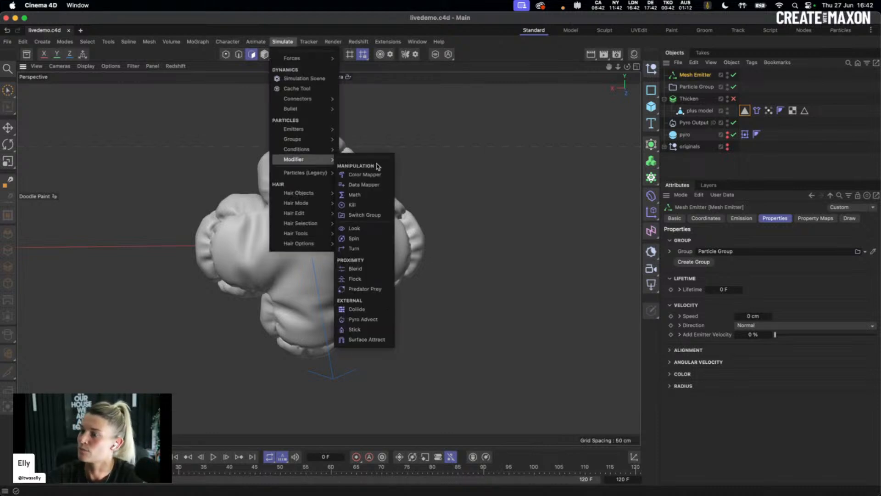
click(365, 320)
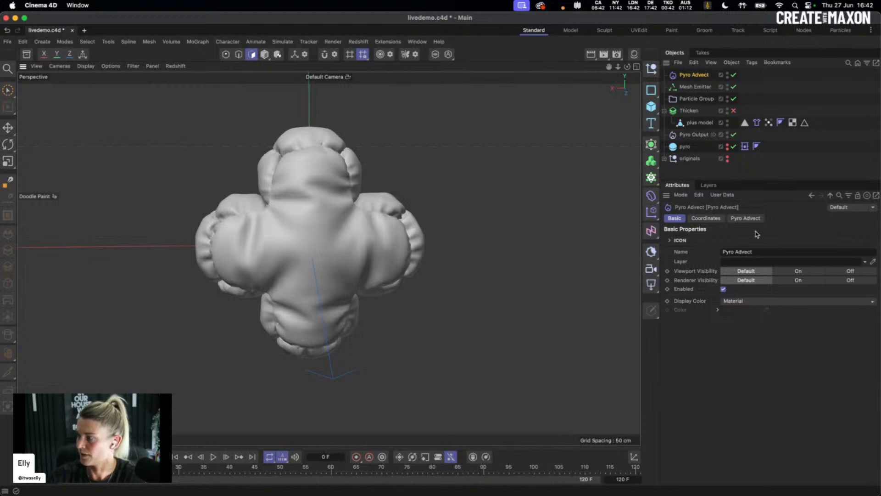
click(746, 219)
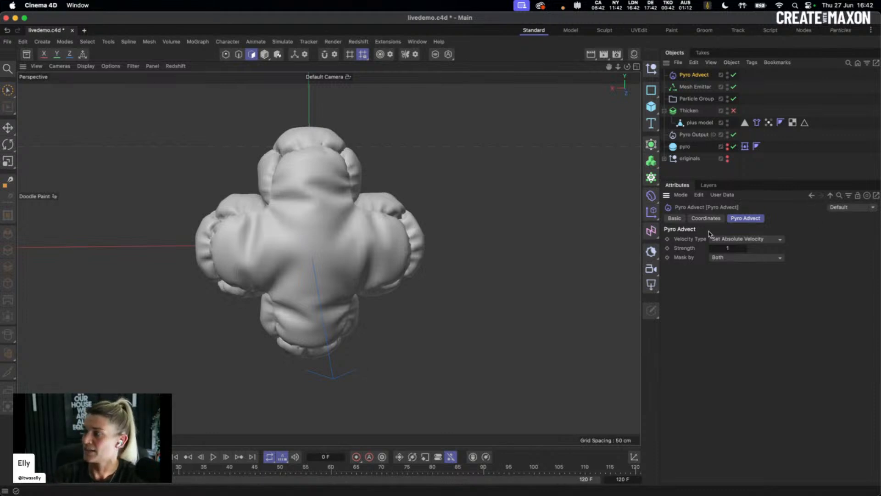
click(762, 239)
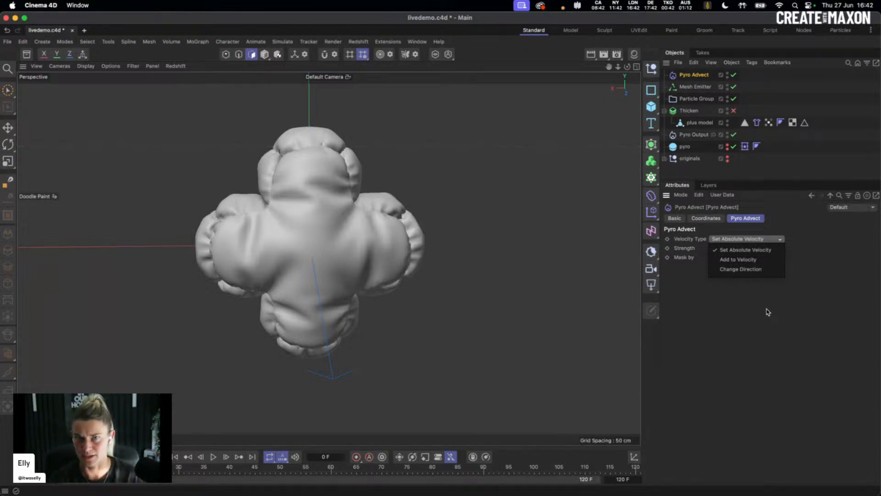
click(742, 299)
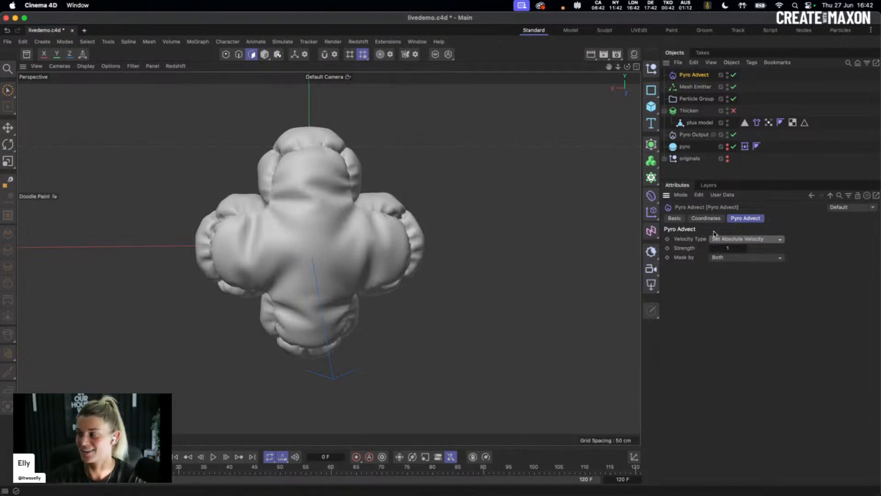
Play the simulation to see how the pyro velocity carries the particles, view the result from another side, and return to frame 0
click(213, 456)
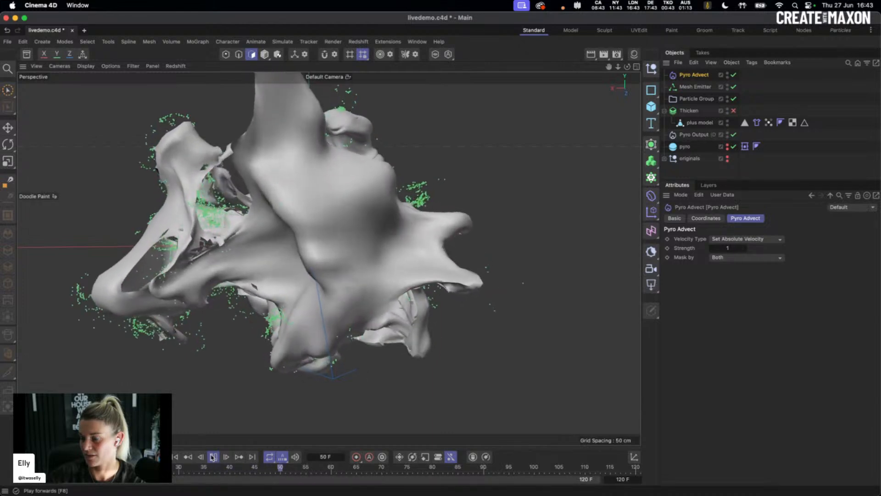
click(214, 457)
alt+drag(252, 278, 536, 288)
click(176, 457)
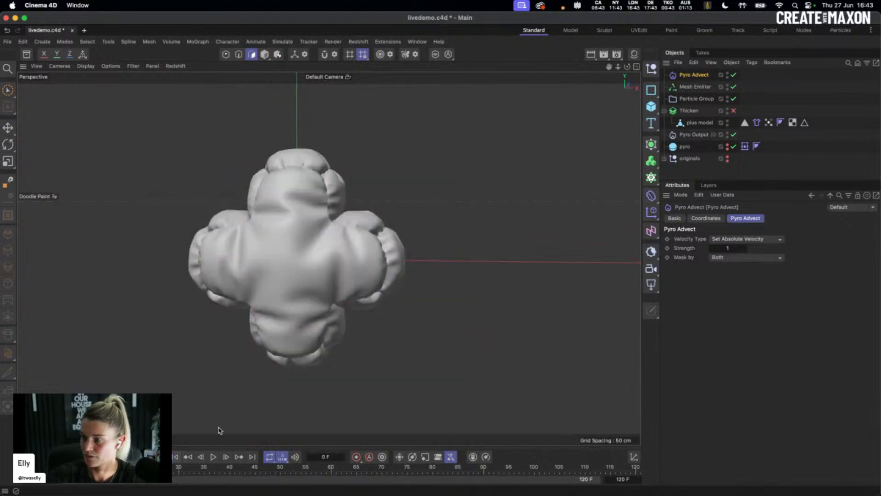
Replay the simulation from a new angle, stop it at frame 41, and inspect the particles around the torn seams
alt+drag(359, 286, 375, 268)
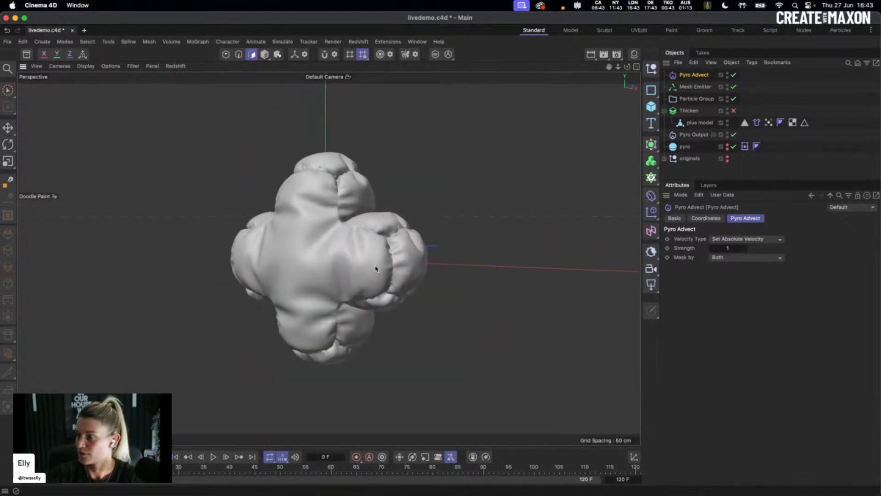
click(213, 456)
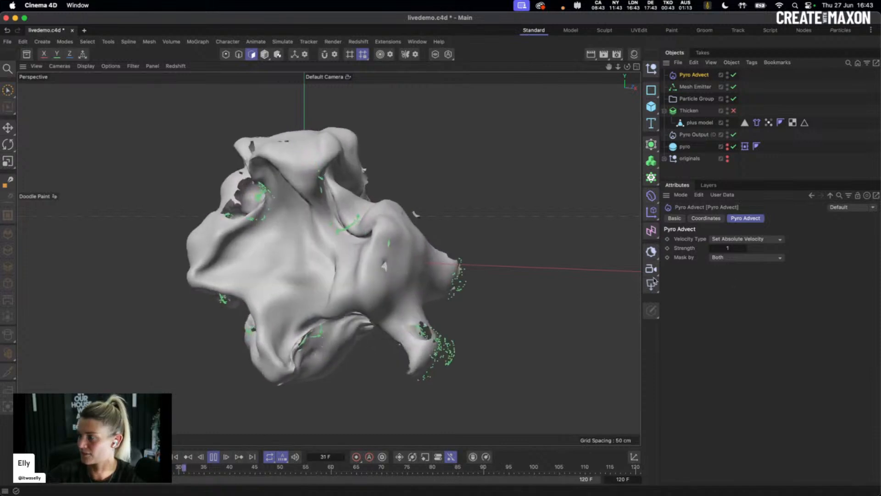
click(212, 457)
alt+drag(329, 259, 557, 199)
alt+drag(495, 220, 501, 200)
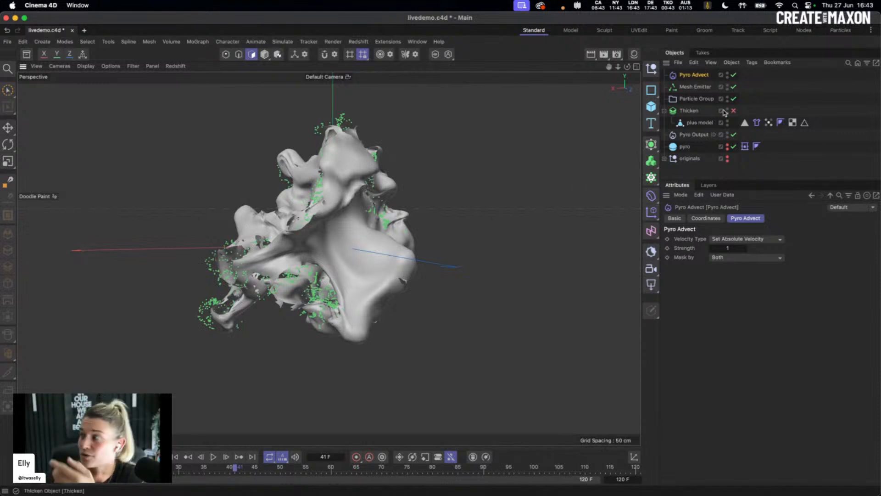
Review the plus model's Cloth tag and the pyro sphere's properties, frame the torn mesh closer, and save the project
click(757, 123)
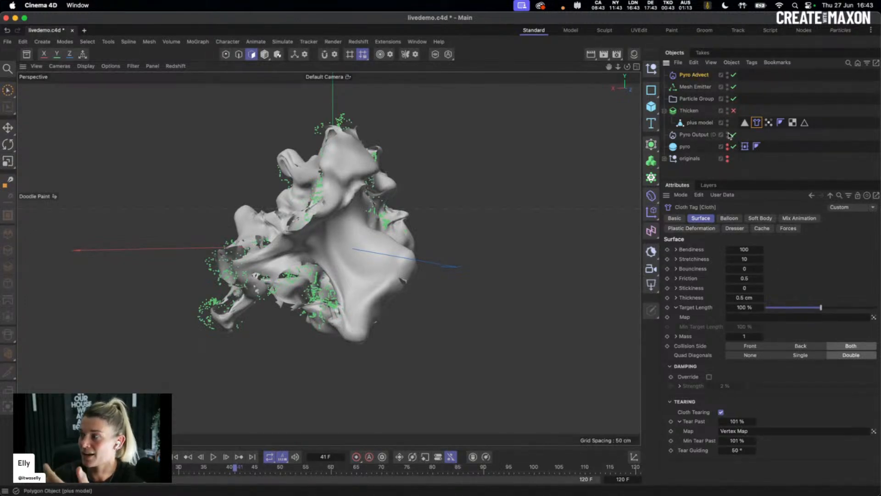
click(685, 147)
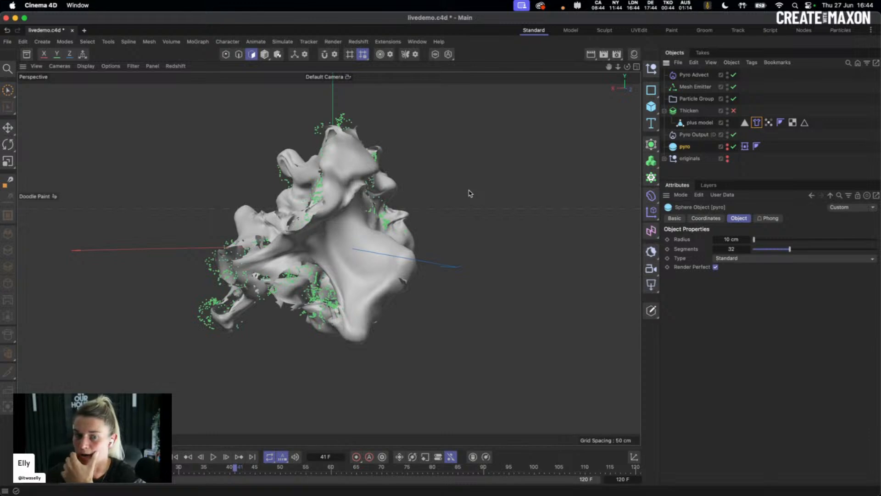
alt+drag(337, 243, 407, 232)
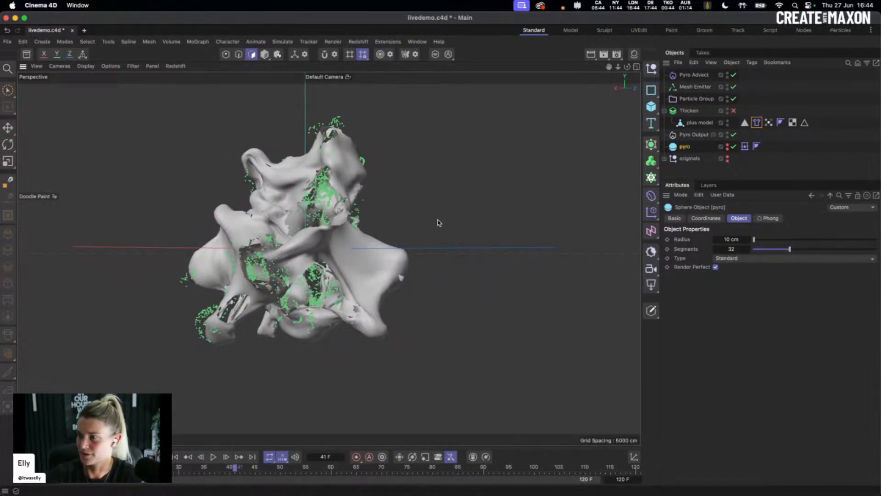
alt+drag(434, 216, 388, 247)
alt+right_drag(388, 248, 413, 242)
alt+middle_drag(413, 242, 434, 240)
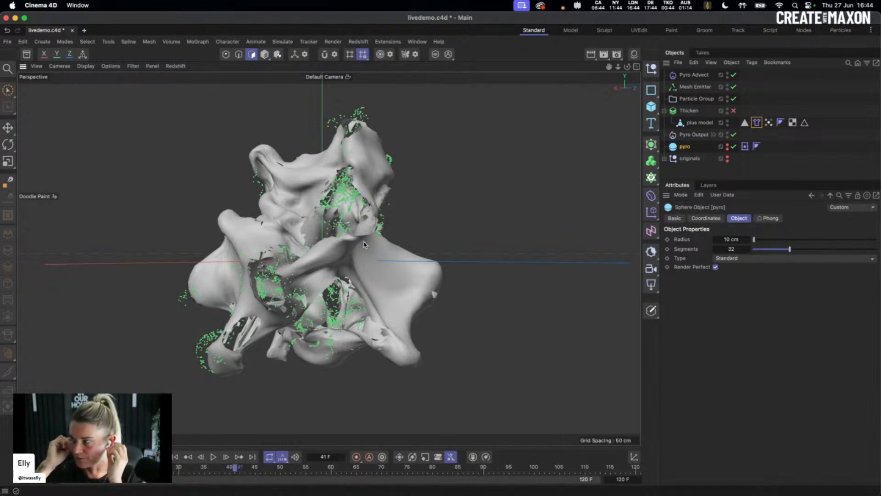
key(super+s)
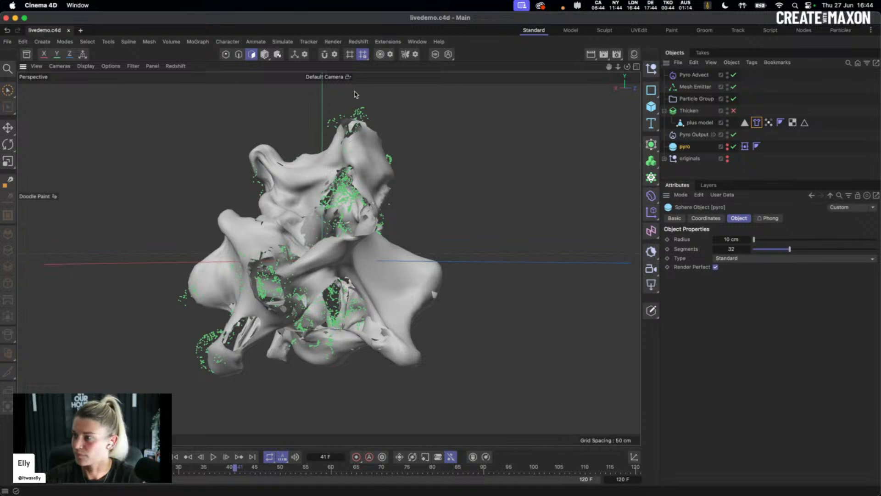
Open the Redshift RenderView to render frame 41 and move its window over the left part of the viewport
click(358, 43)
click(373, 105)
drag(490, 106, 120, 99)
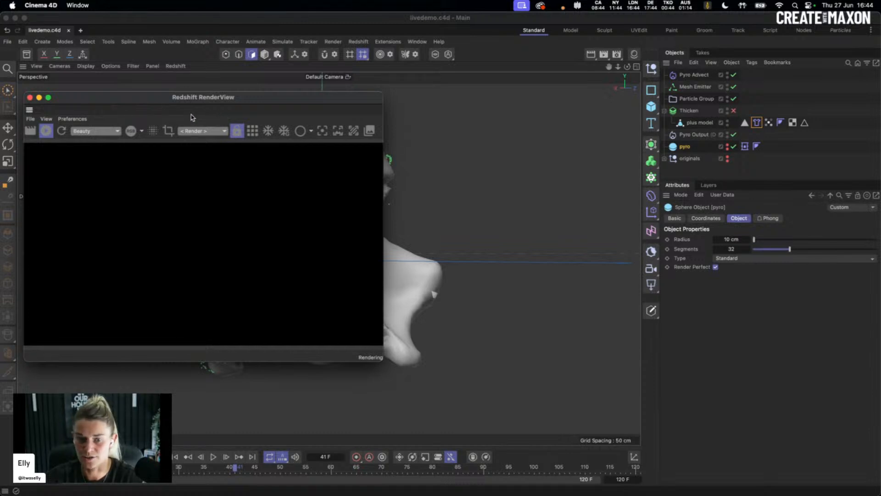
drag(252, 102, 256, 100)
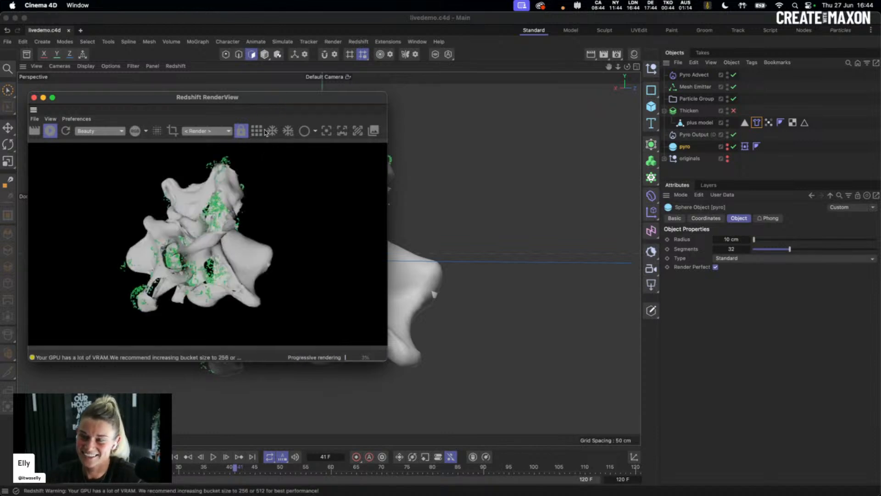
drag(225, 102, 237, 103)
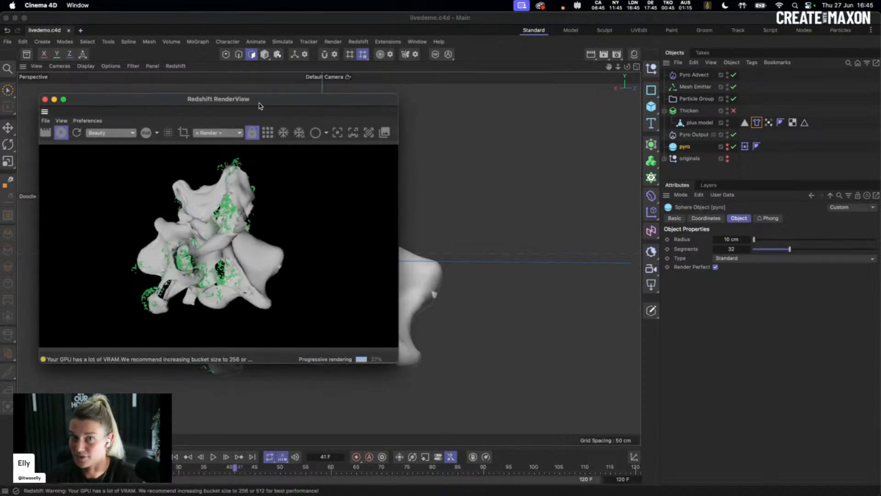
drag(260, 105, 253, 119)
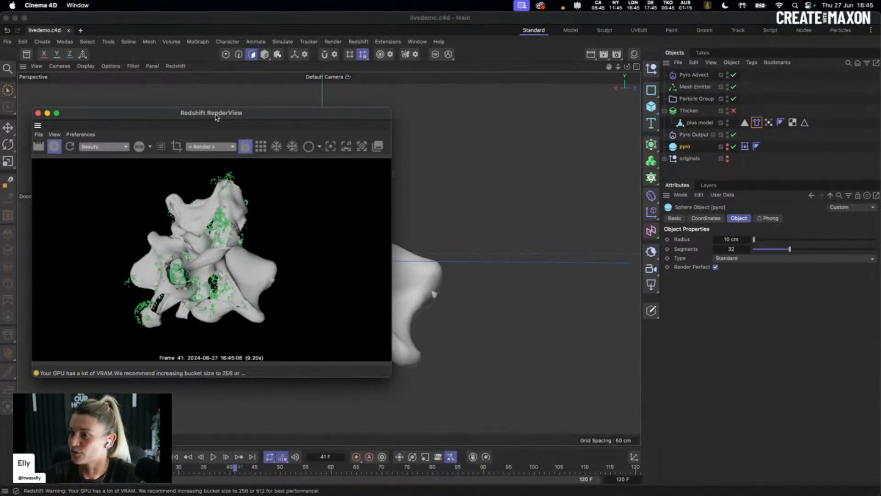
Add a Redshift dome light, reposition the RenderView for a closer look at the torn mesh, and save the project
drag(211, 114, 238, 112)
click(652, 285)
click(693, 368)
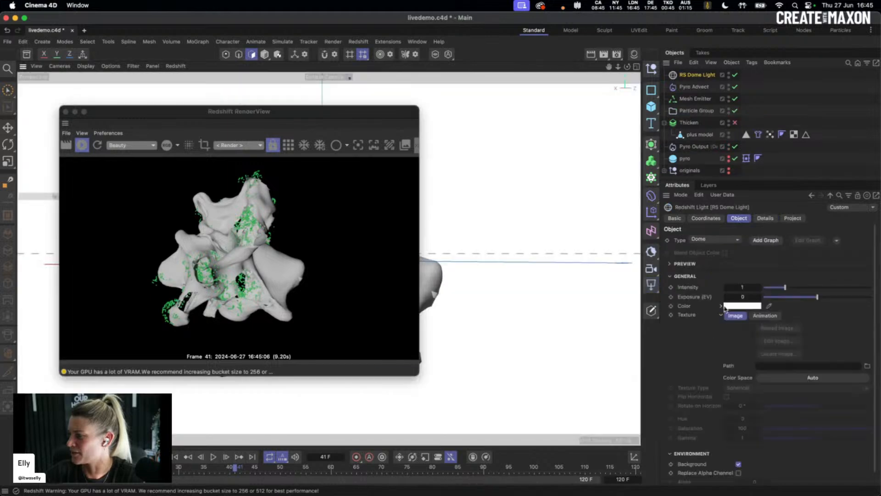
drag(314, 126, 670, 146)
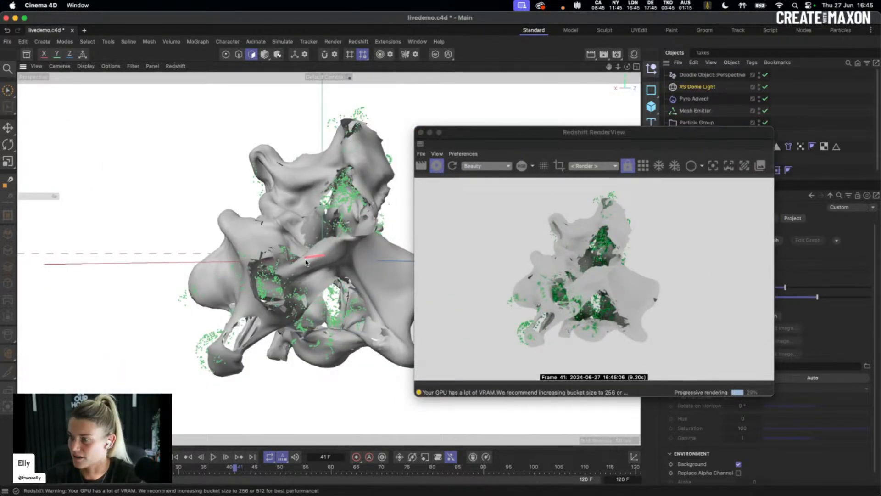
scroll(337, 257, up, 2)
scroll(353, 253, up, 3)
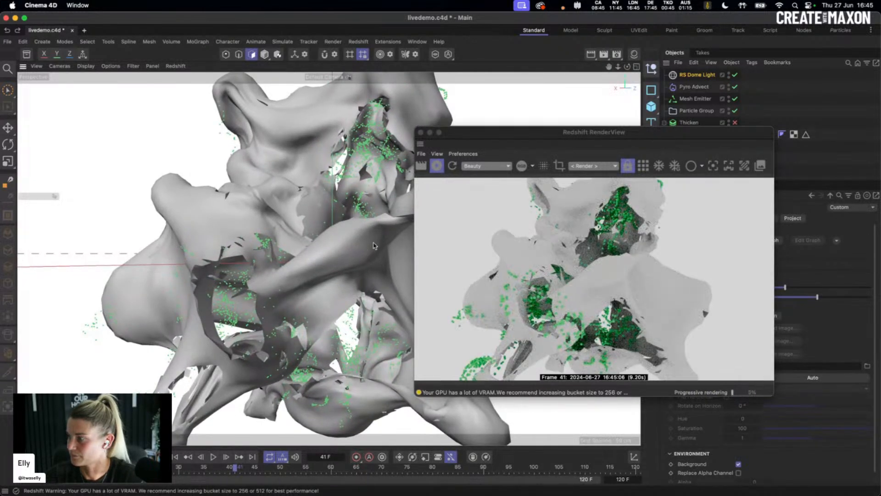
drag(603, 132, 223, 110)
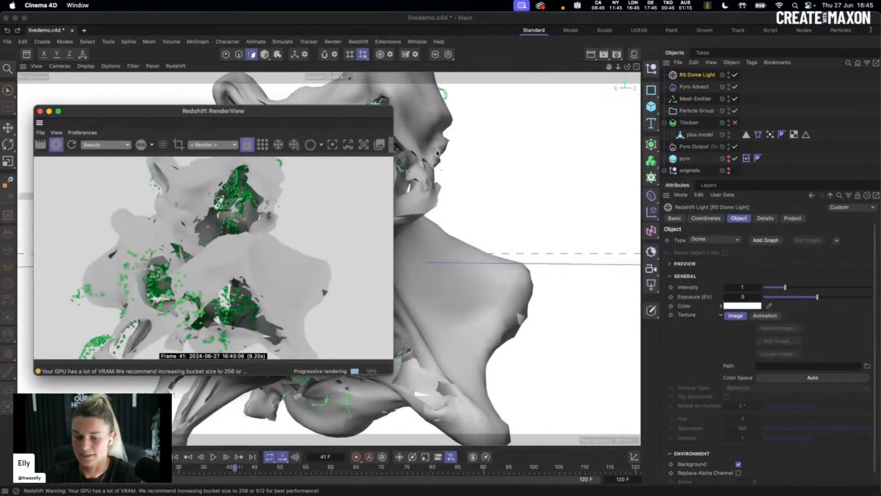
key(super+s)
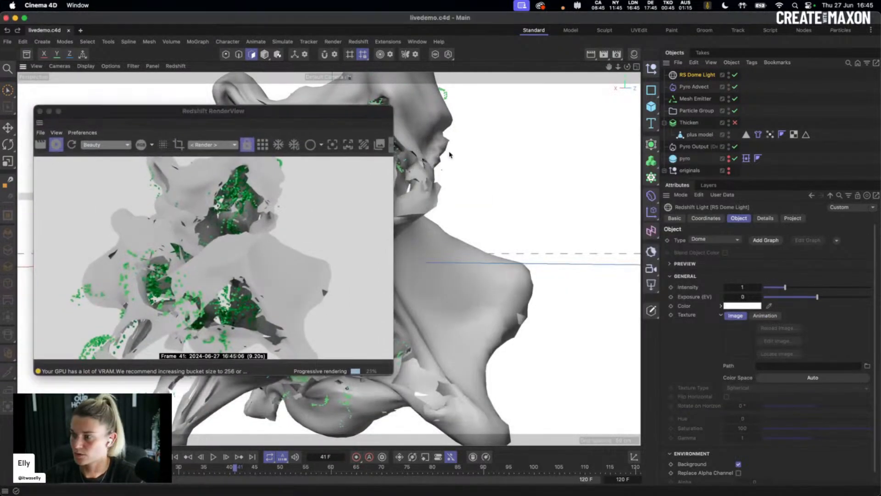
Enable the Thicken generator and turn off the dome light's environment background
click(735, 123)
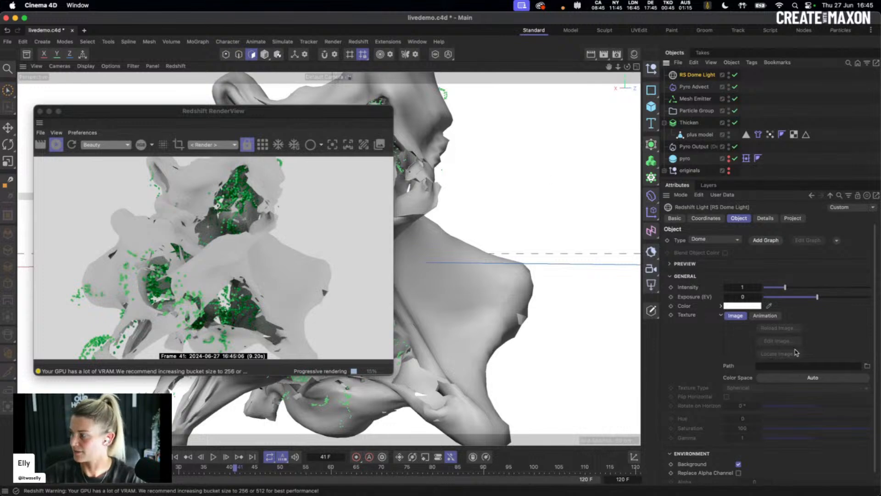
click(739, 464)
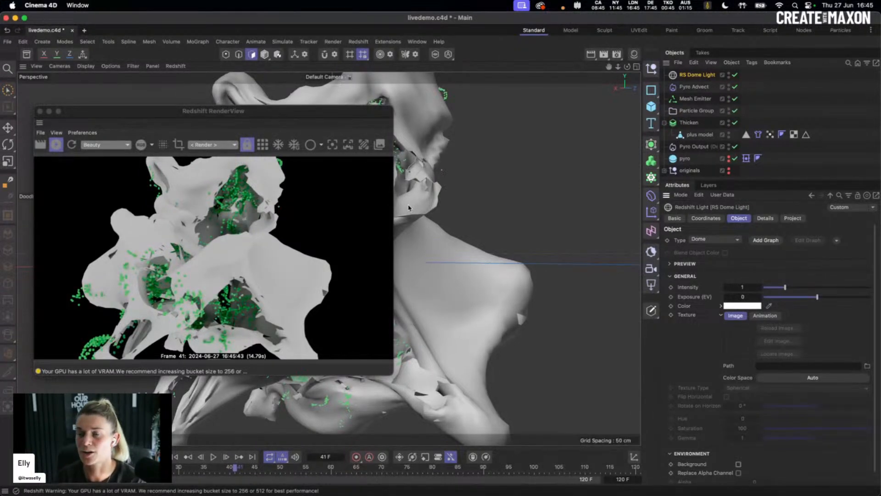
Add a Redshift Object tag to the plus model and switch from polygon mode to model mode
right_click(700, 137)
text(rs)
mouse_move(716, 112)
click(685, 117)
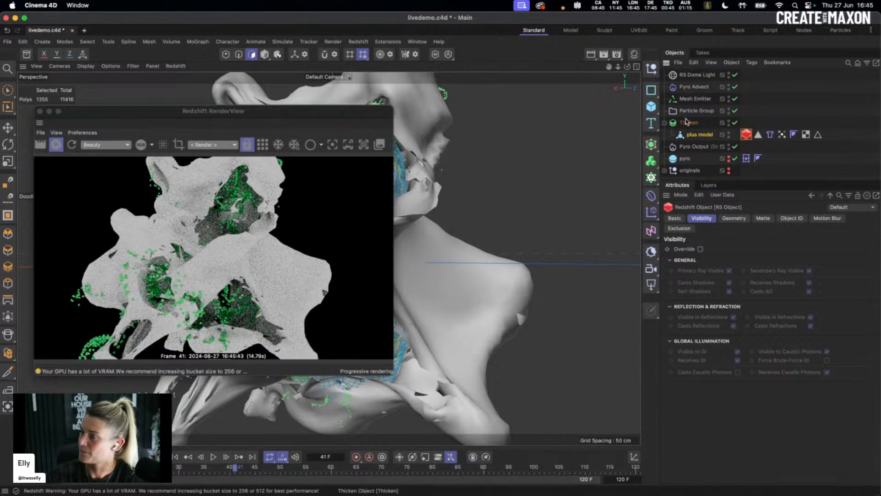
click(265, 54)
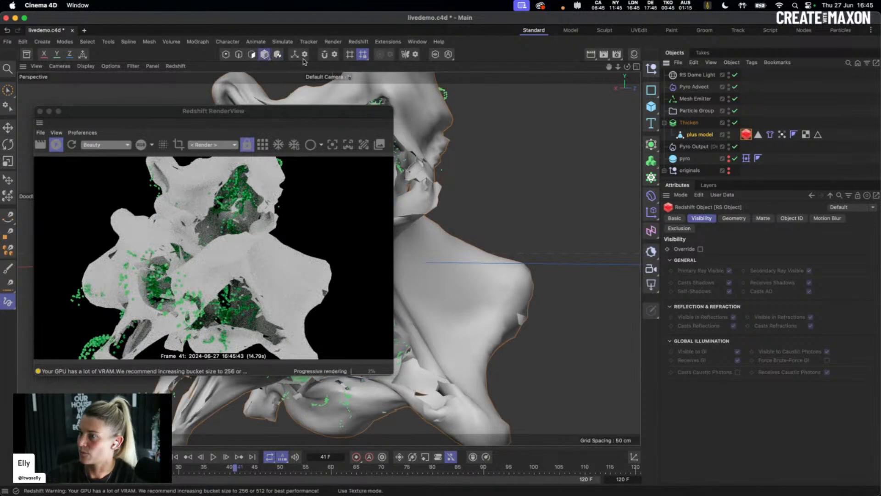
Override the geometry settings in the plus model's Redshift Object tag and enable tessellation
click(735, 219)
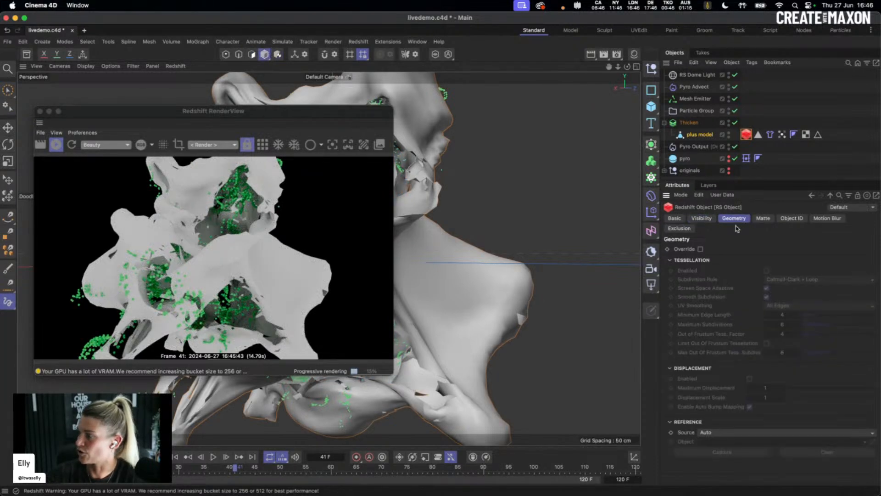
click(700, 249)
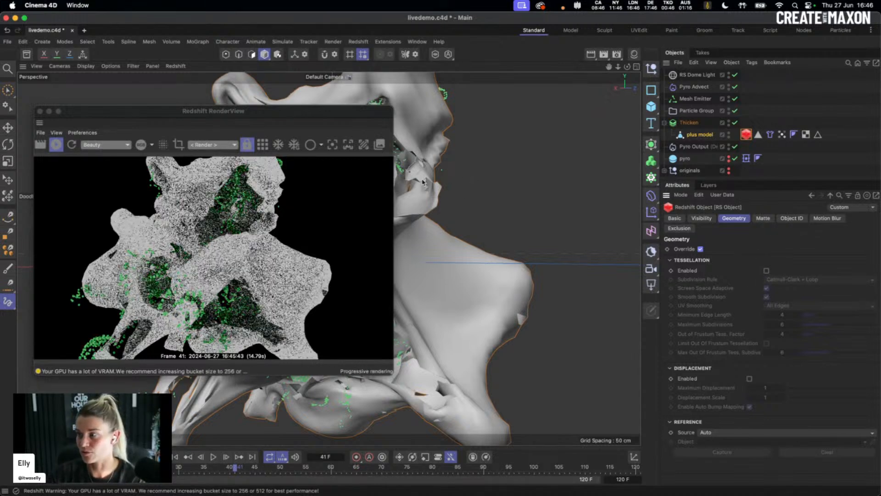
click(767, 271)
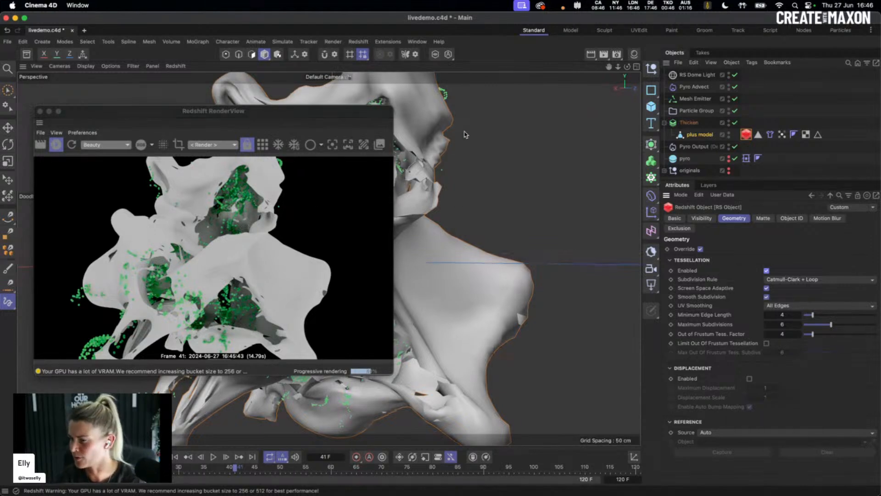
drag(312, 112, 313, 102)
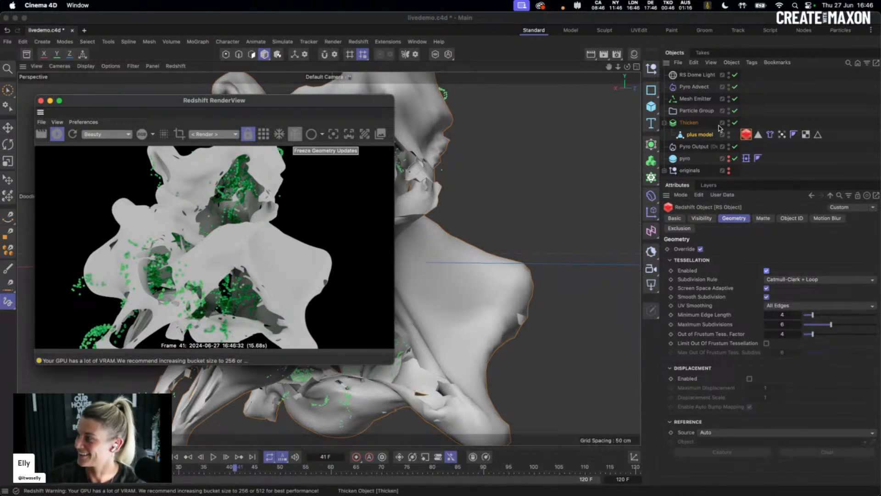
Add a Redshift Object tag to the Particle Group
right_click(697, 114)
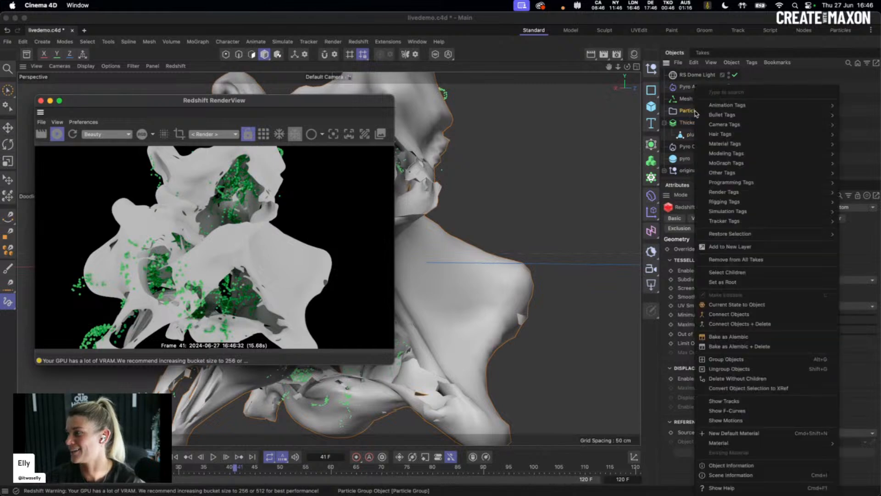
text(rs)
mouse_move(732, 111)
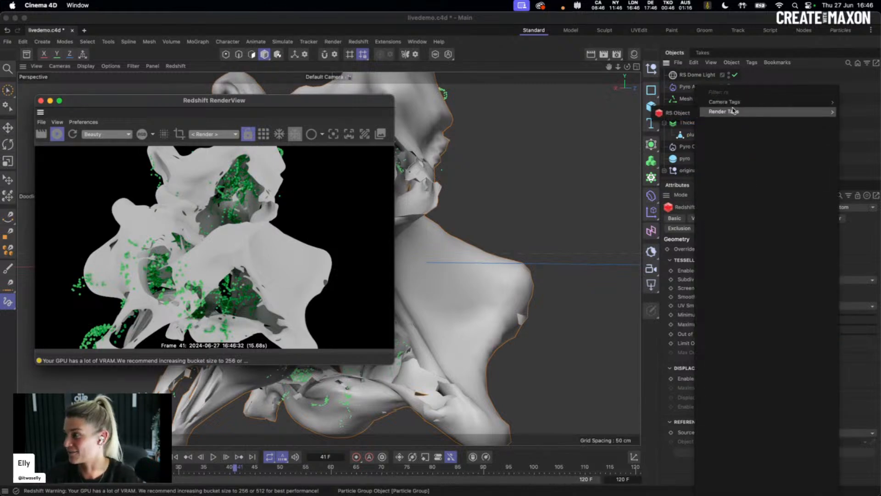
click(682, 114)
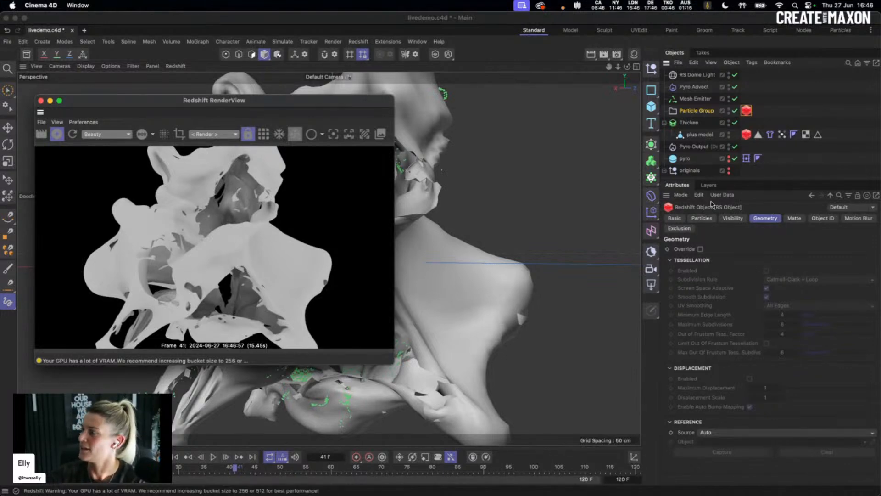
Render the Particle Group's particles as Sphere Instances with a scale multiplier of 0.5
click(706, 219)
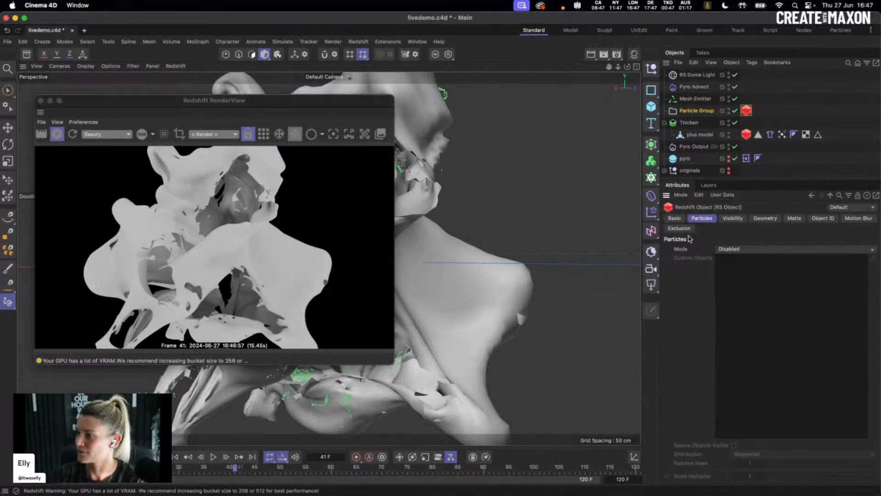
click(735, 250)
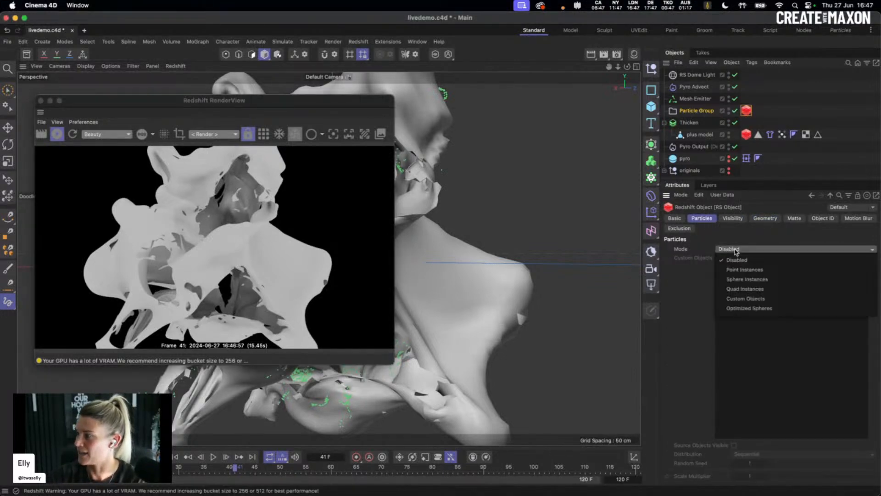
click(753, 280)
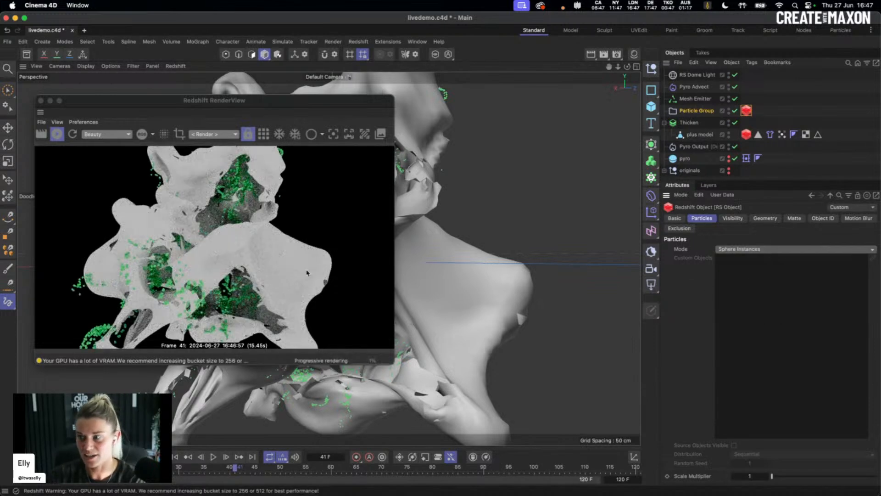
drag(762, 476, 578, 455)
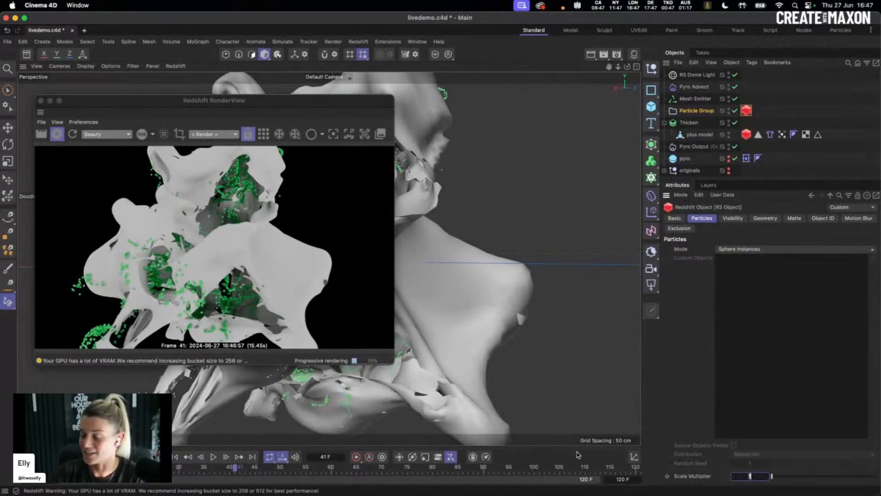
text(0.5)
key(Return)
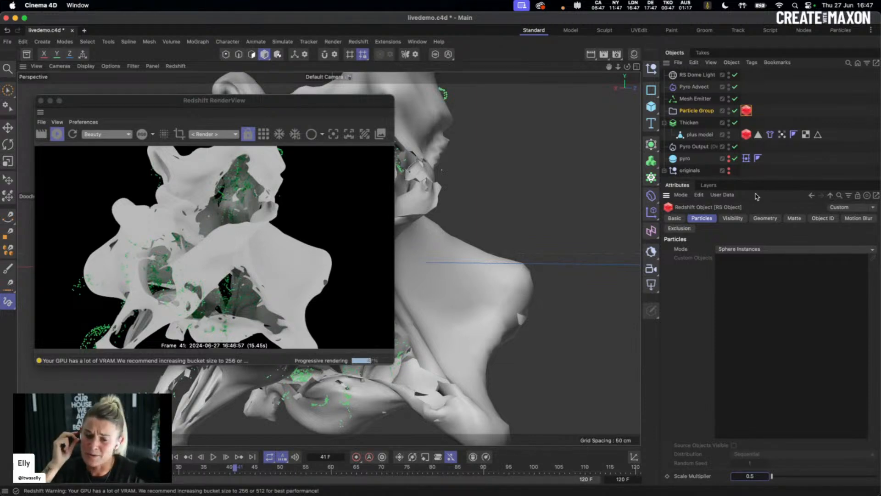
Set the particle mode to Custom Objects, create a Figure primitive, and assign it as the particles' custom object
click(760, 249)
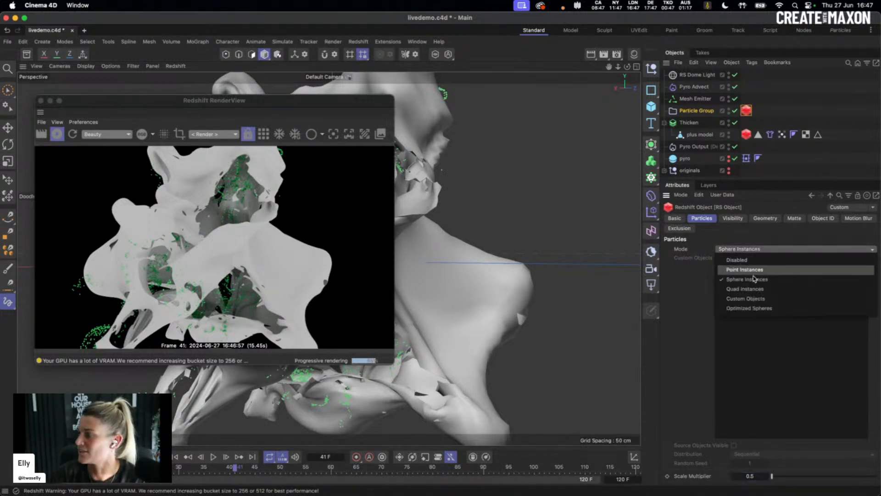
click(750, 299)
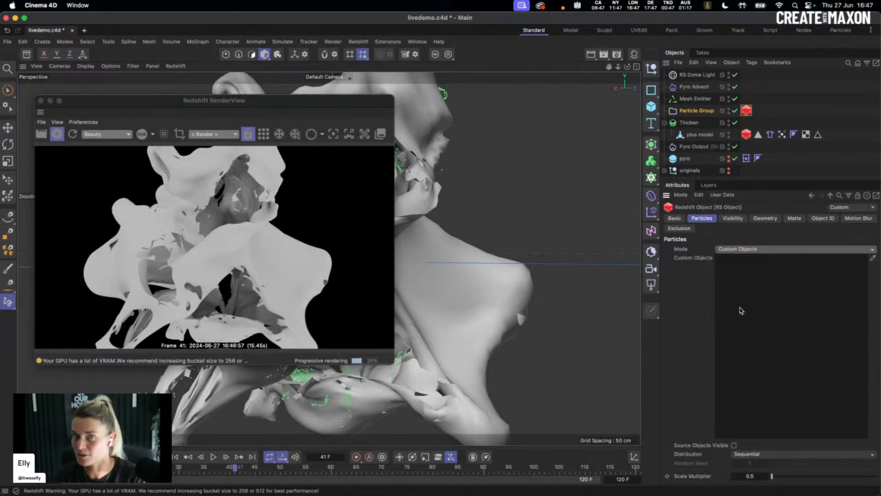
click(655, 113)
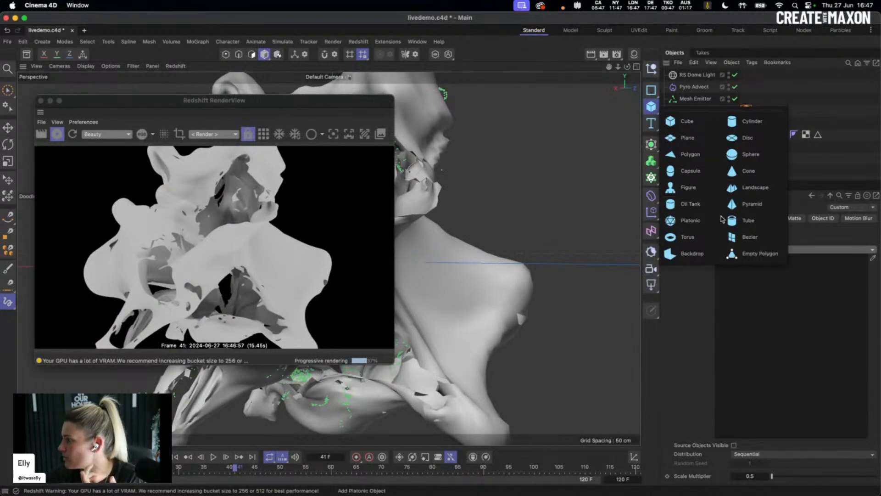
click(688, 187)
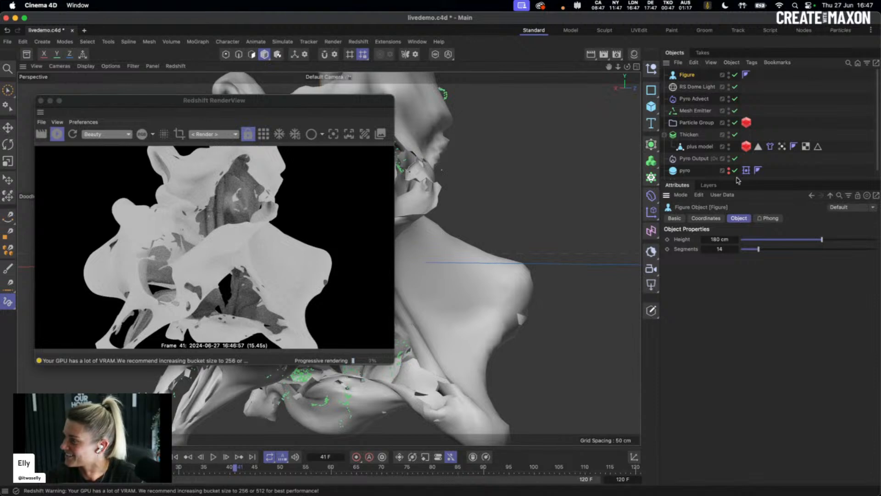
click(746, 123)
drag(687, 75, 744, 309)
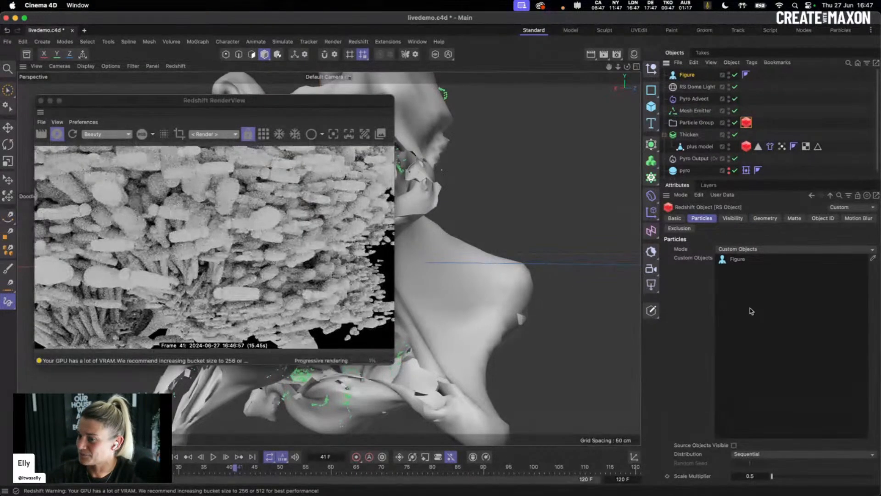
Set the particles' scale multiplier to 0.1, then stop the live render and close the RenderView
click(748, 475)
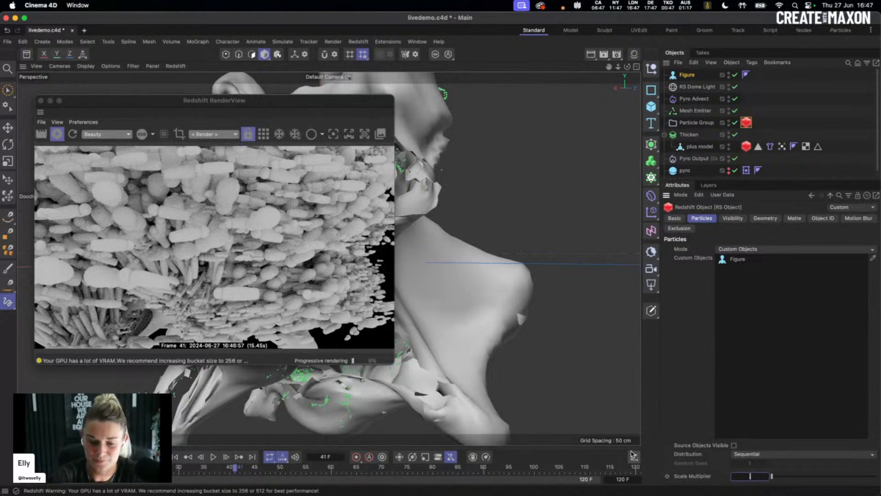
text(0.1)
key(Return)
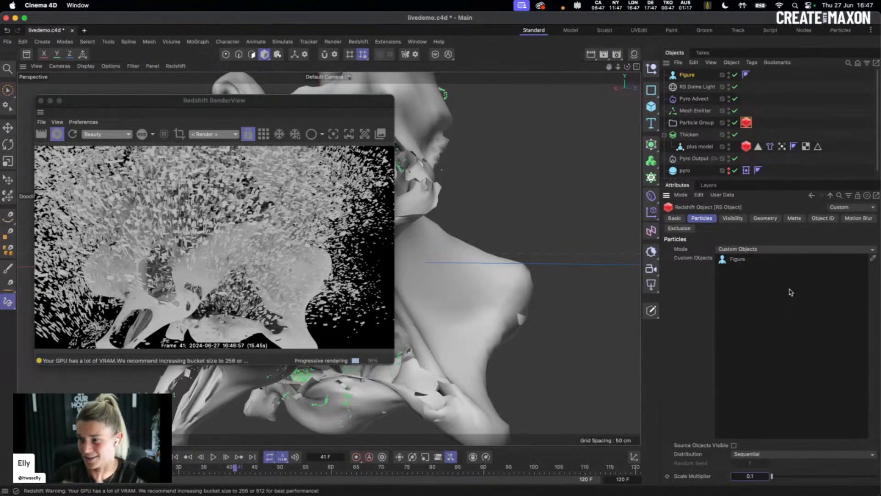
click(57, 134)
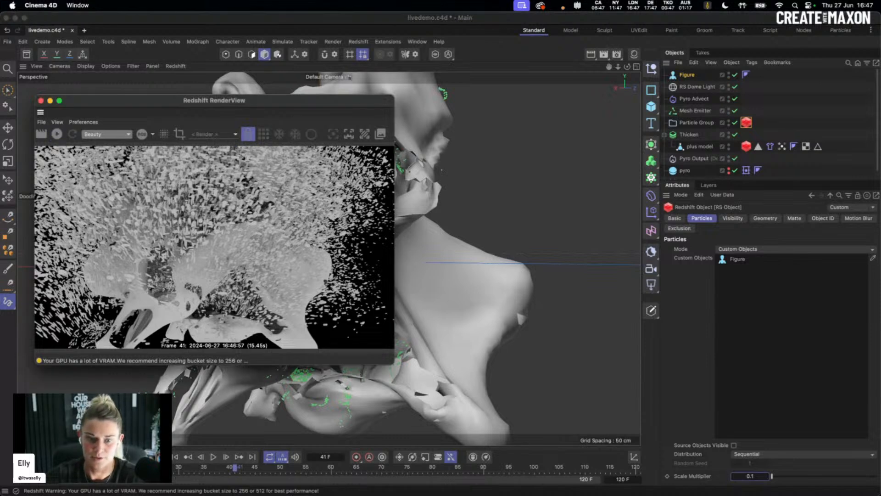
click(40, 100)
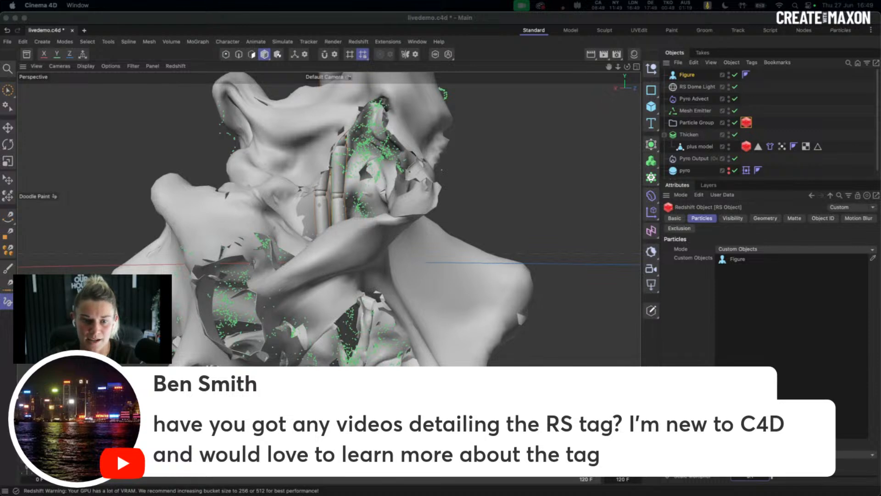
Switch to Chrome, browse the Maxon Training Team's YouTube playlists, and return to Cinema 4D, undoing the stray doodle
drag(0, 25, 456, 24)
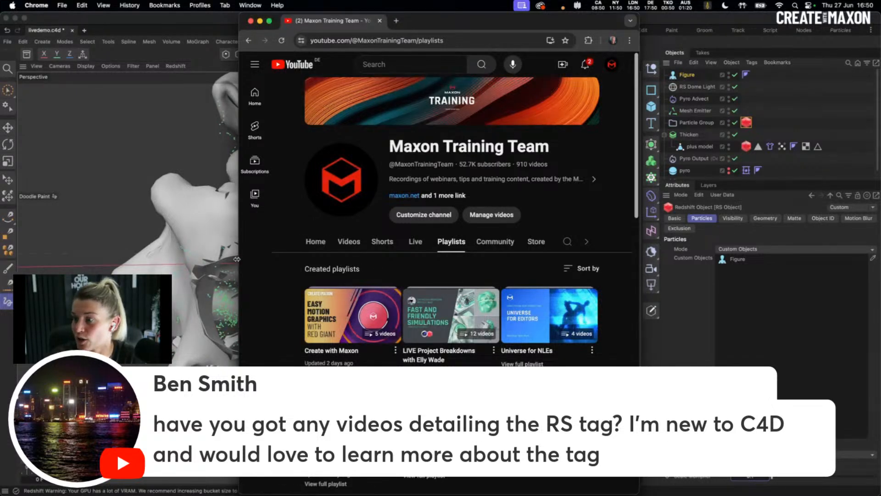
drag(239, 260, 139, 259)
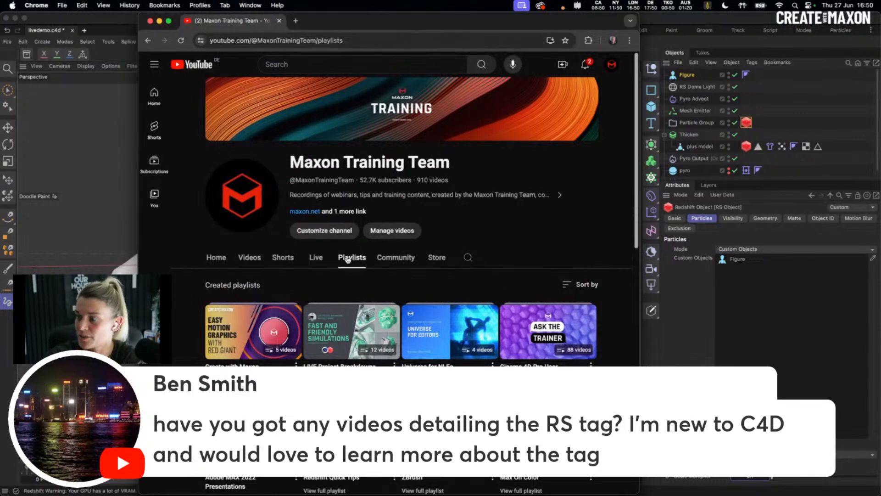
scroll(348, 260, down, 3)
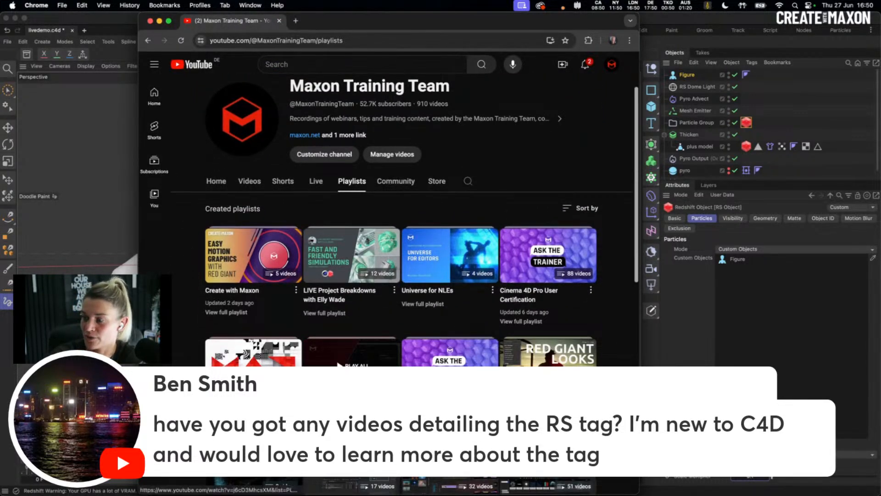
scroll(244, 202, down, 3)
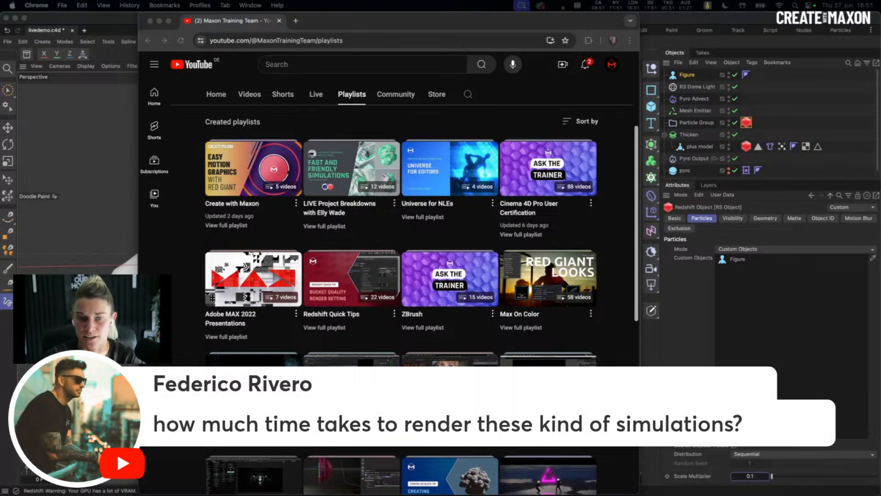
click(80, 195)
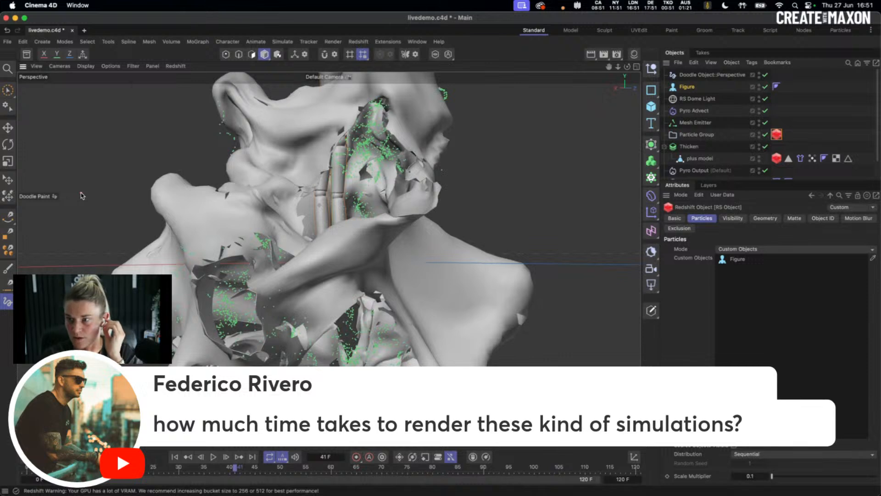
key(super+z)
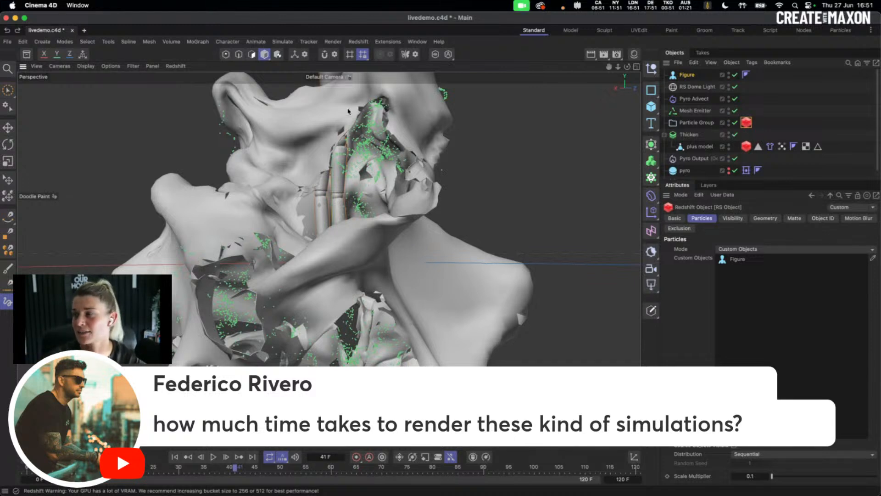
Open the Render Settings and move the window over the viewport to review the output options
click(616, 54)
drag(665, 48, 359, 50)
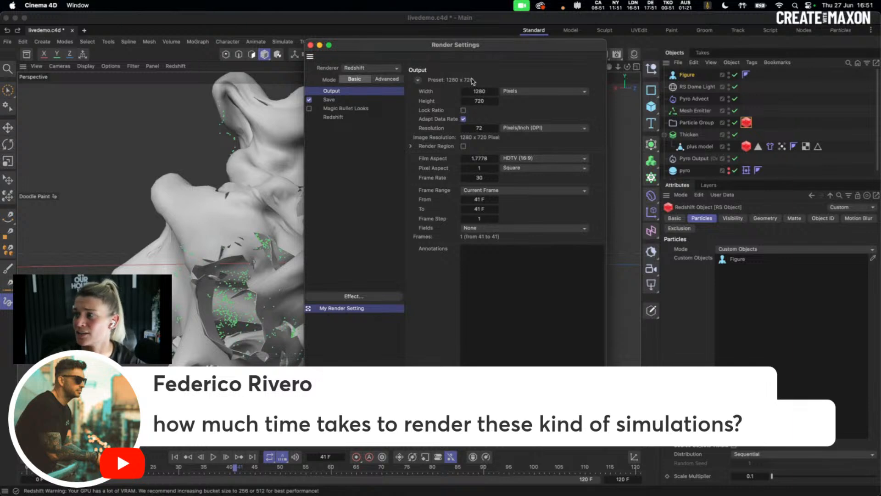